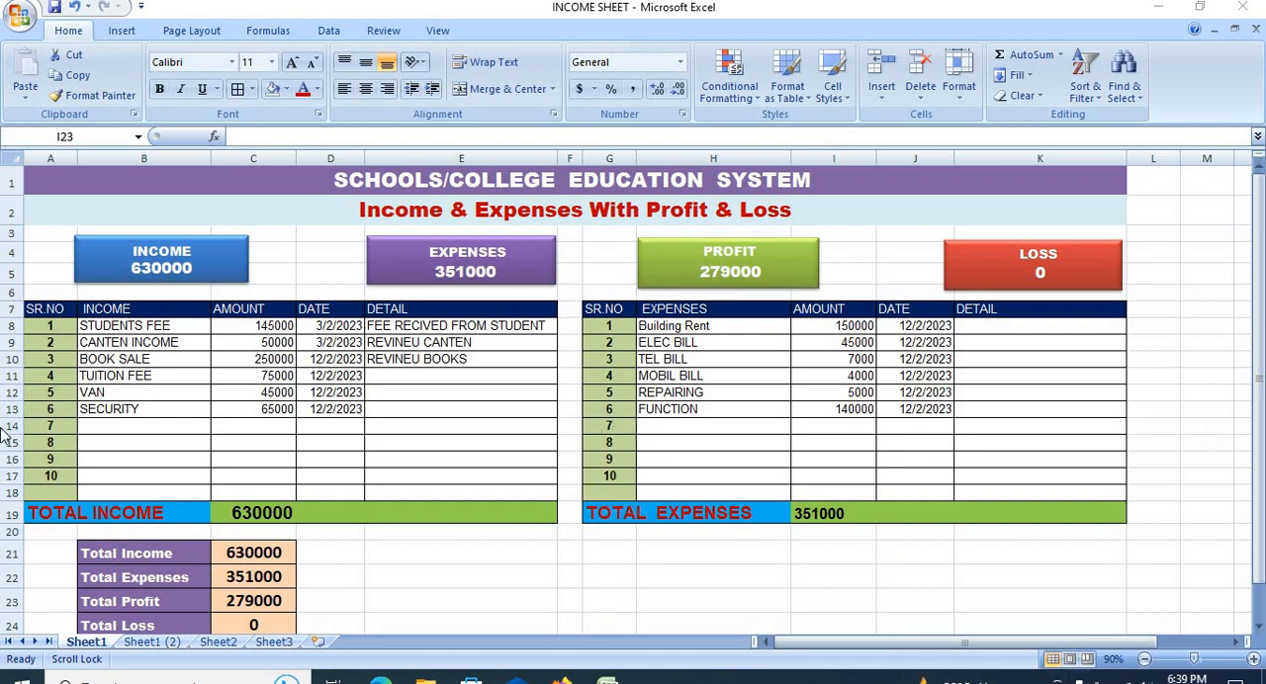
Step: Examine the income table's entries from STUDENTS FEE to SECURITY, along with their amounts and details
left_click(158, 326)
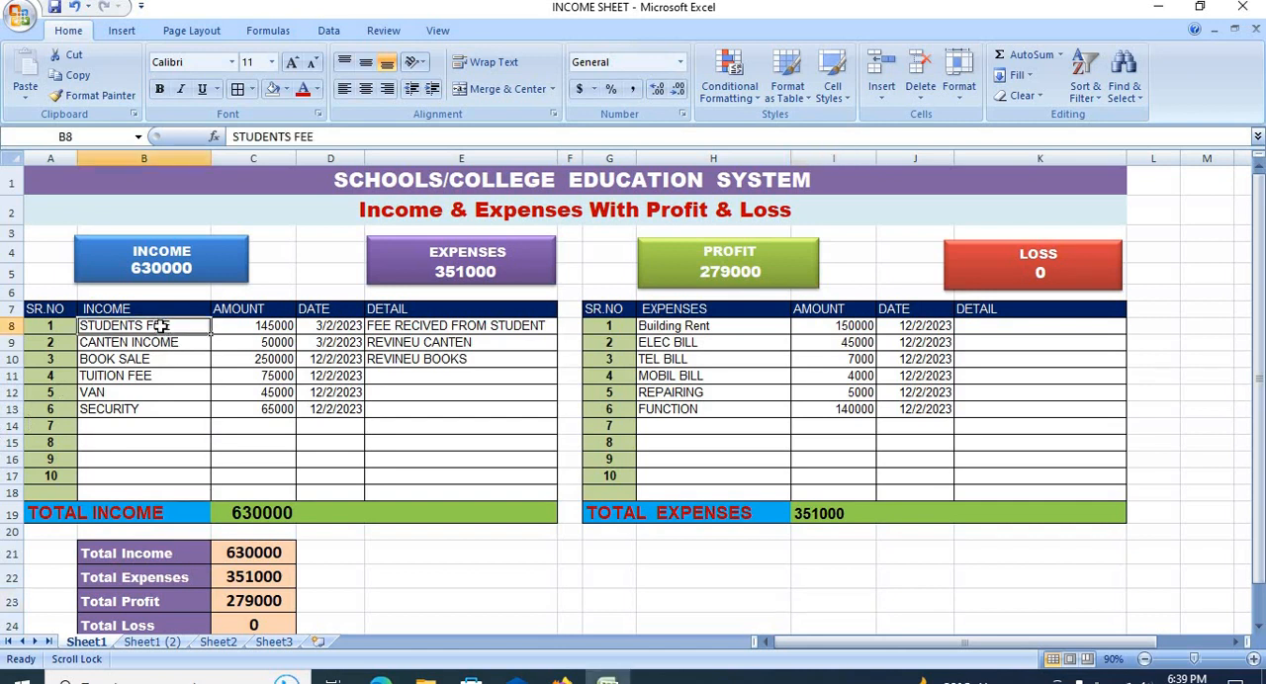
left_click(161, 344)
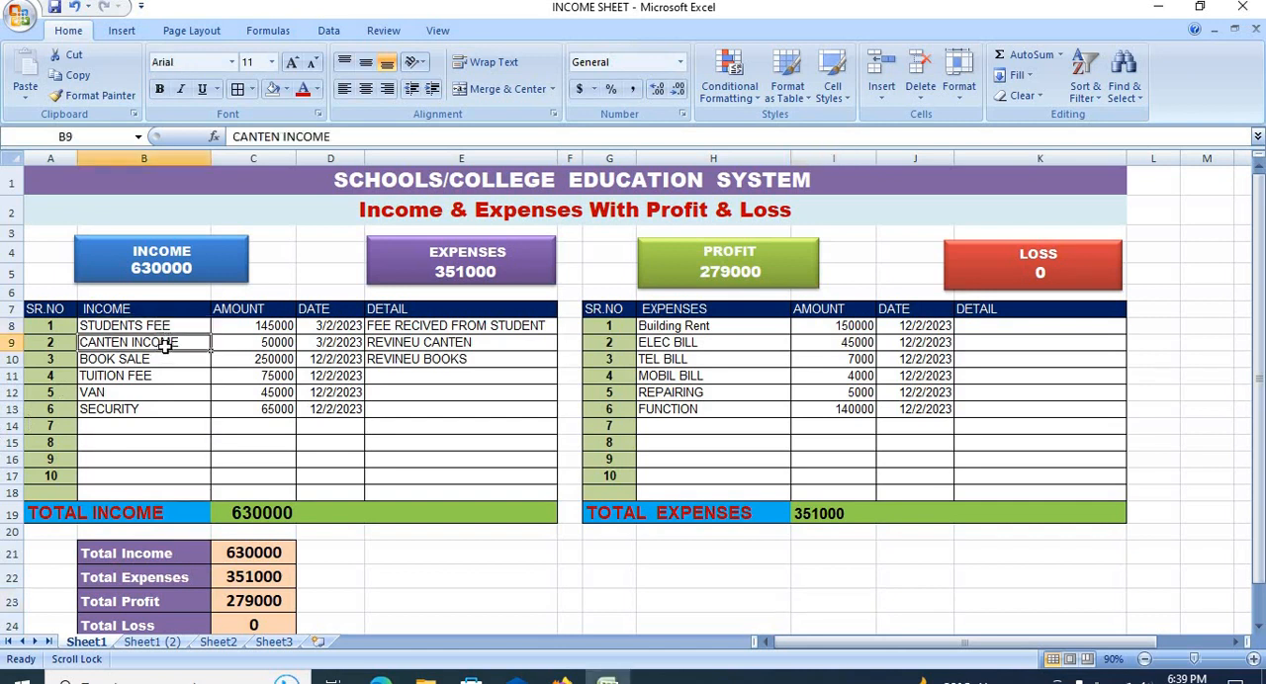
left_click(163, 363)
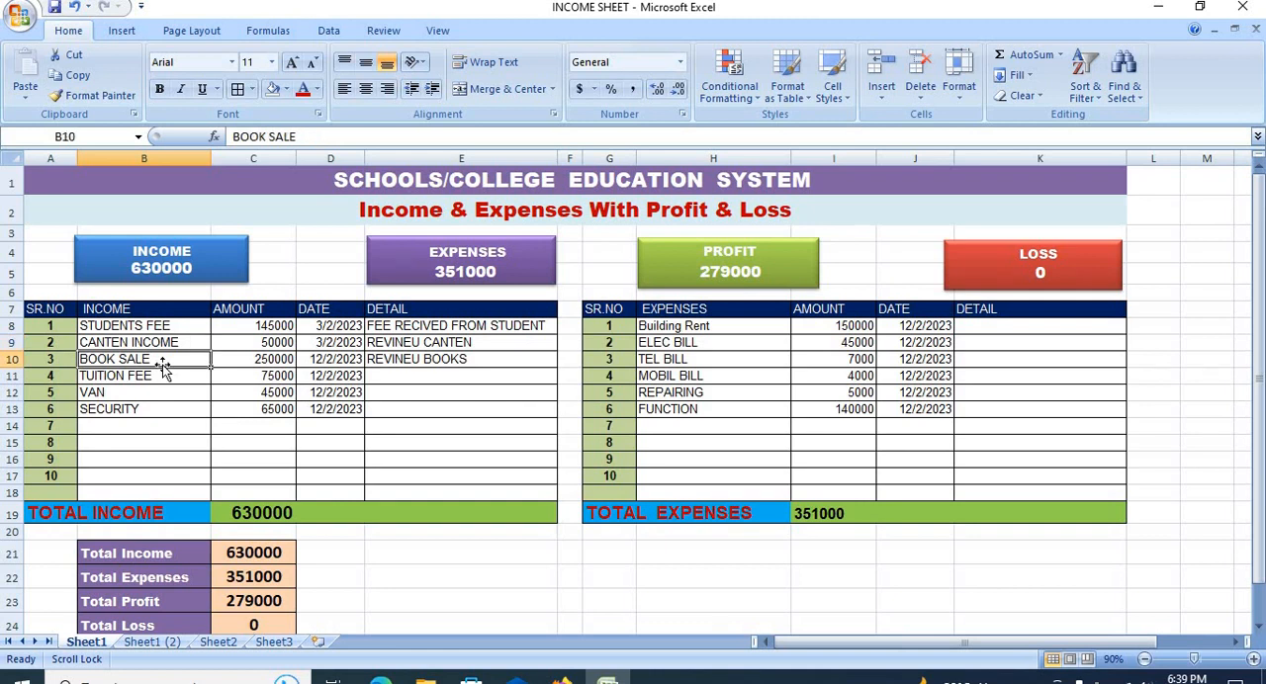
left_click(164, 375)
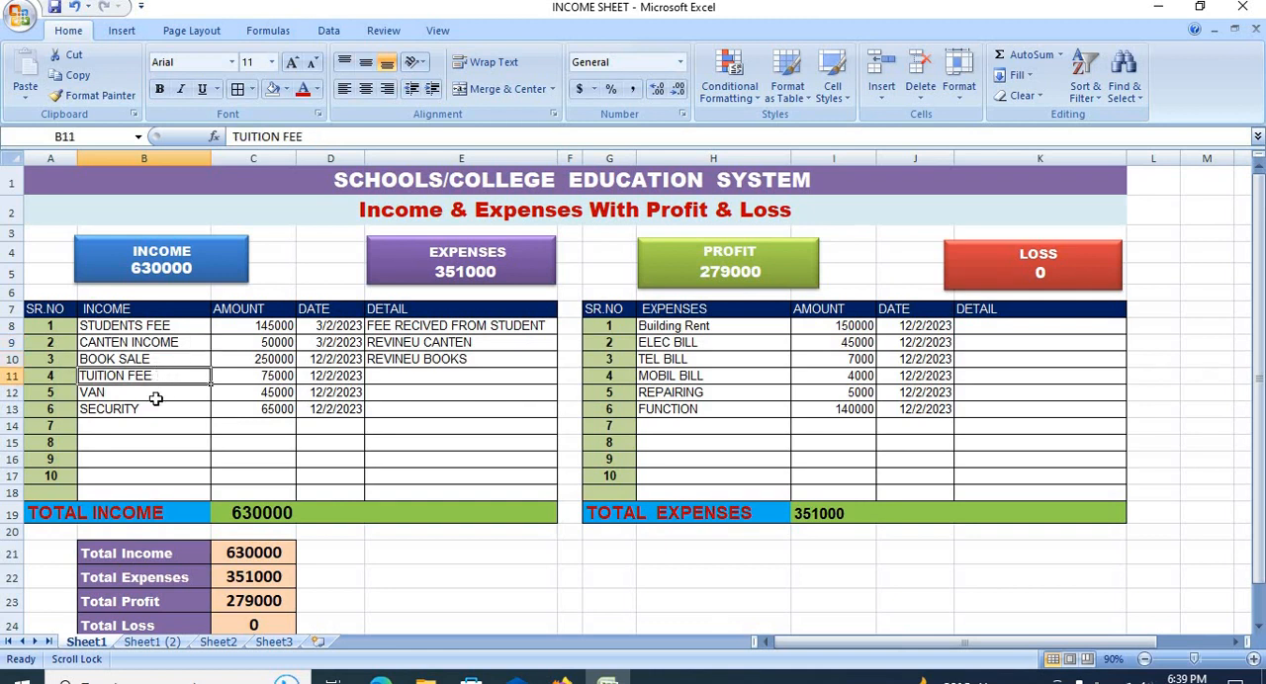
left_click(157, 396)
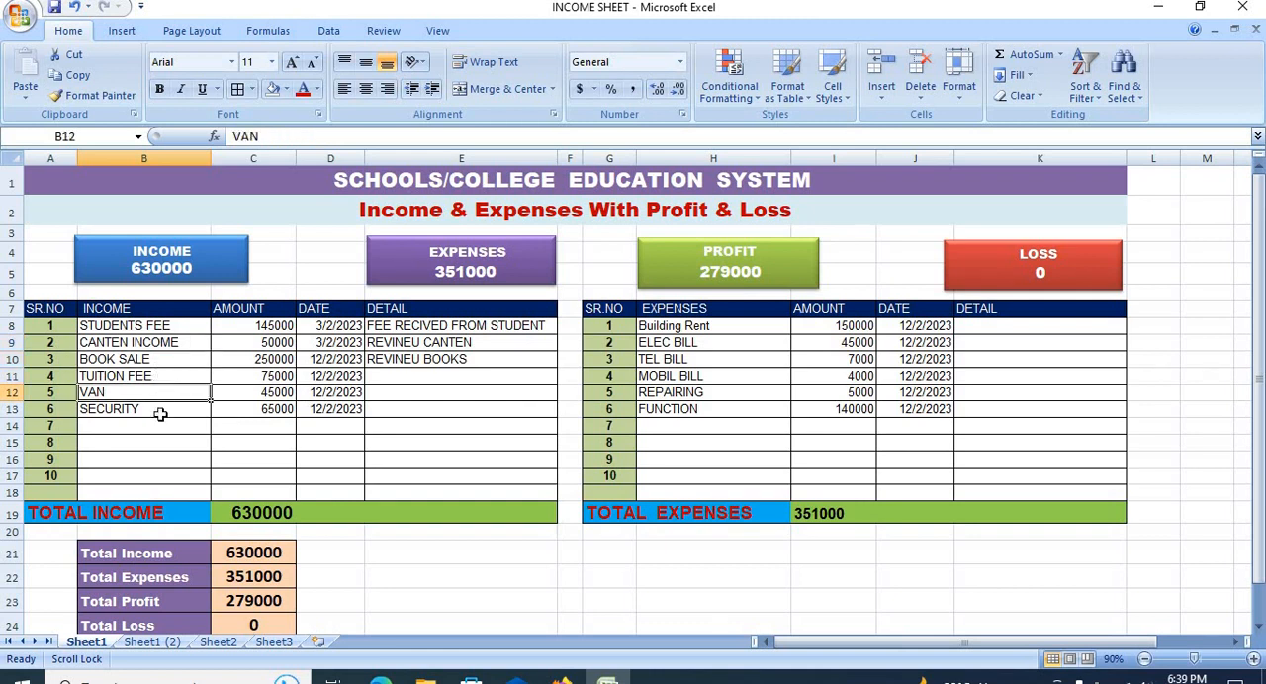
left_click(161, 411)
left_click_drag(260, 326, 258, 419)
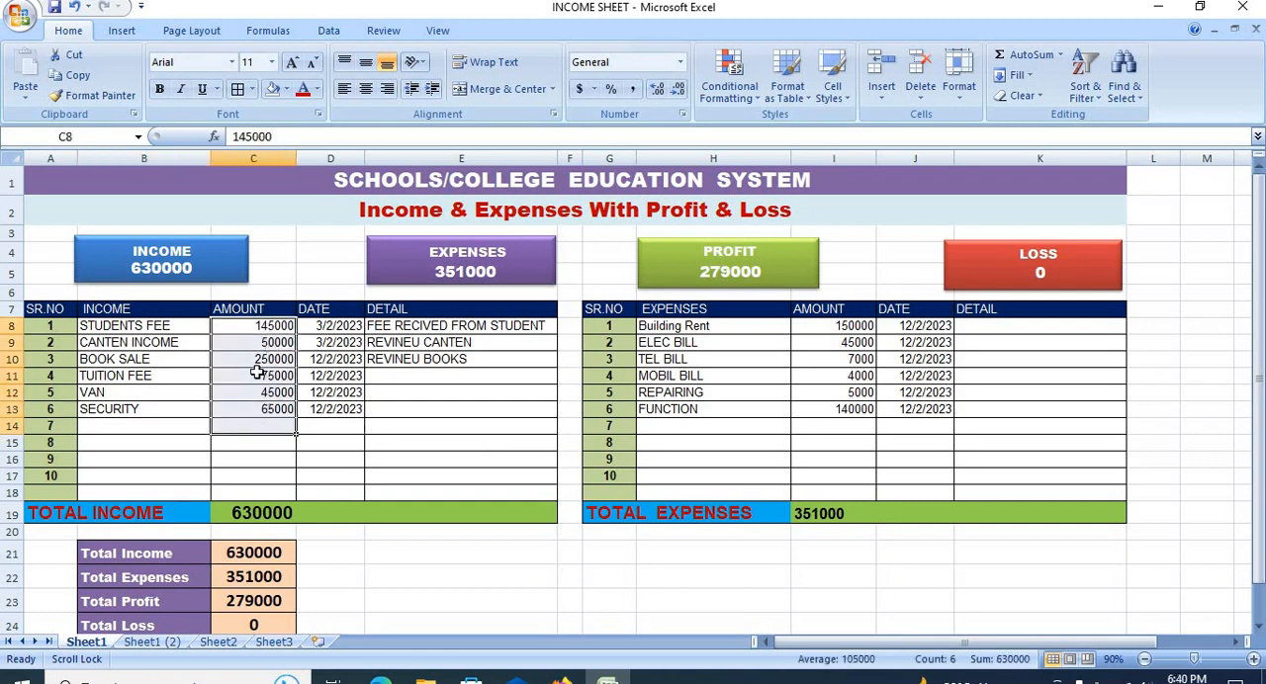
left_click(452, 329)
left_click(441, 395)
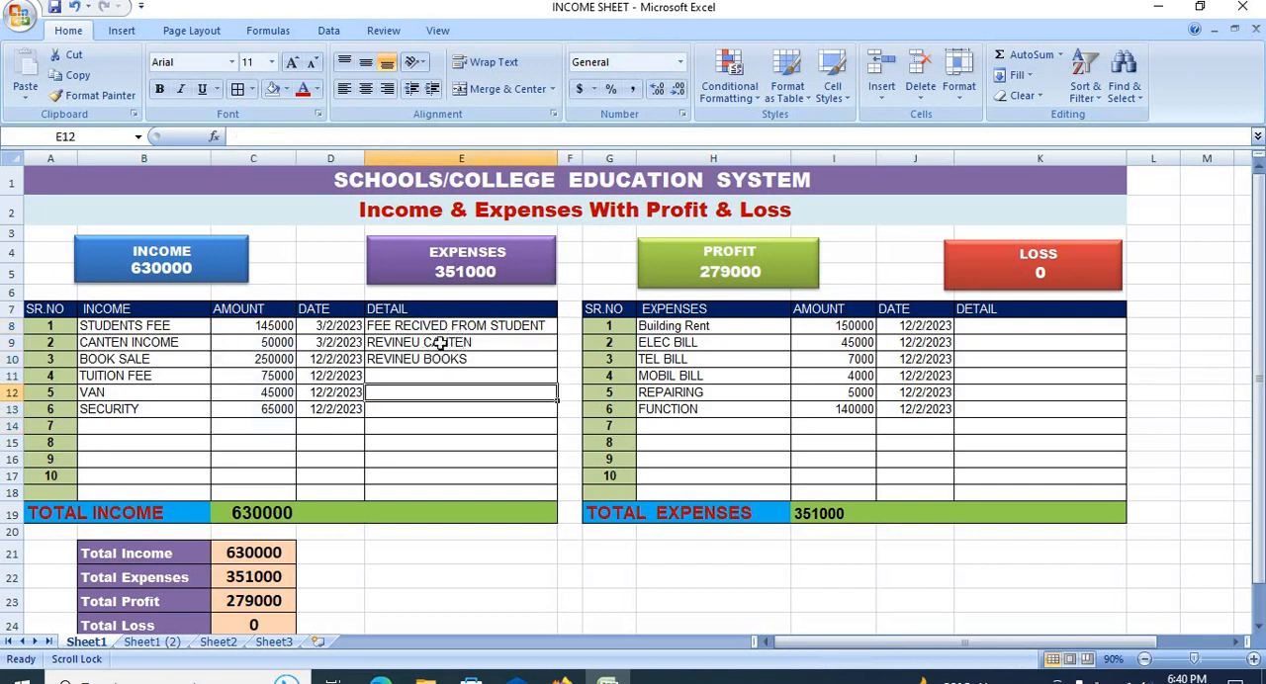
left_click(439, 328)
left_click(452, 394)
Step: Enter the formula =SUM(C8:C18) in the TOTAL INCOME cell C19 to add up the income amounts
left_click(242, 513)
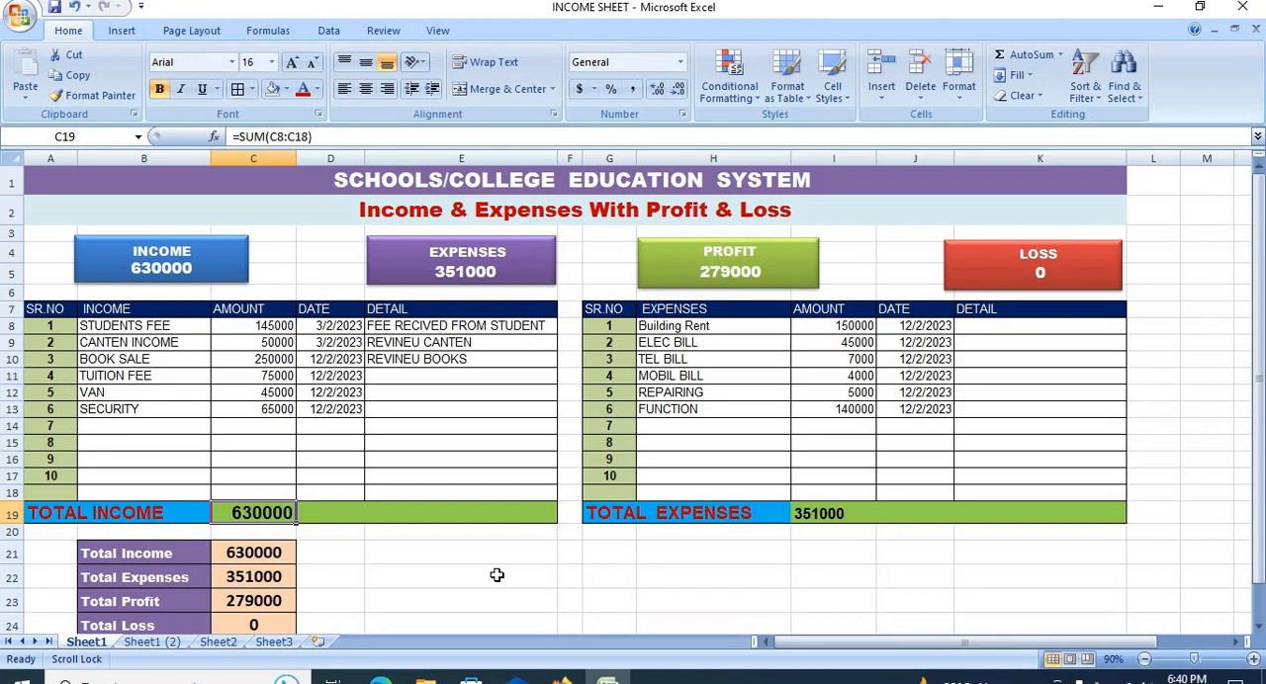
type("=S")
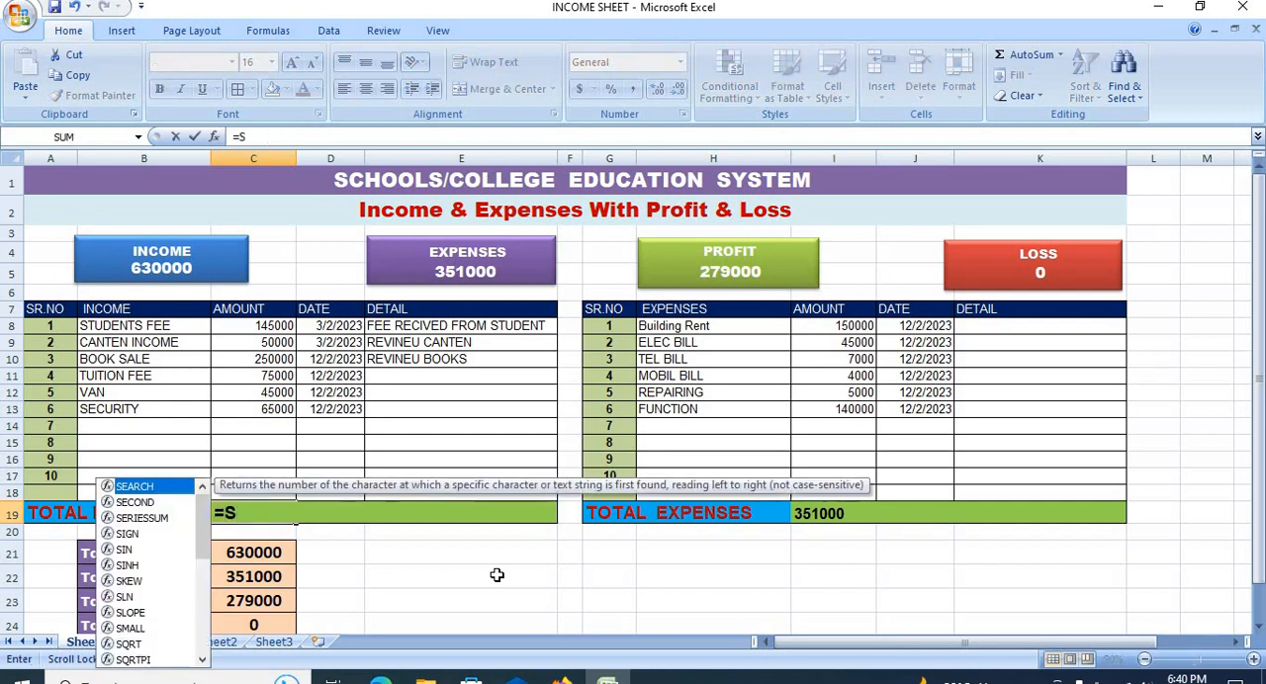
type("U")
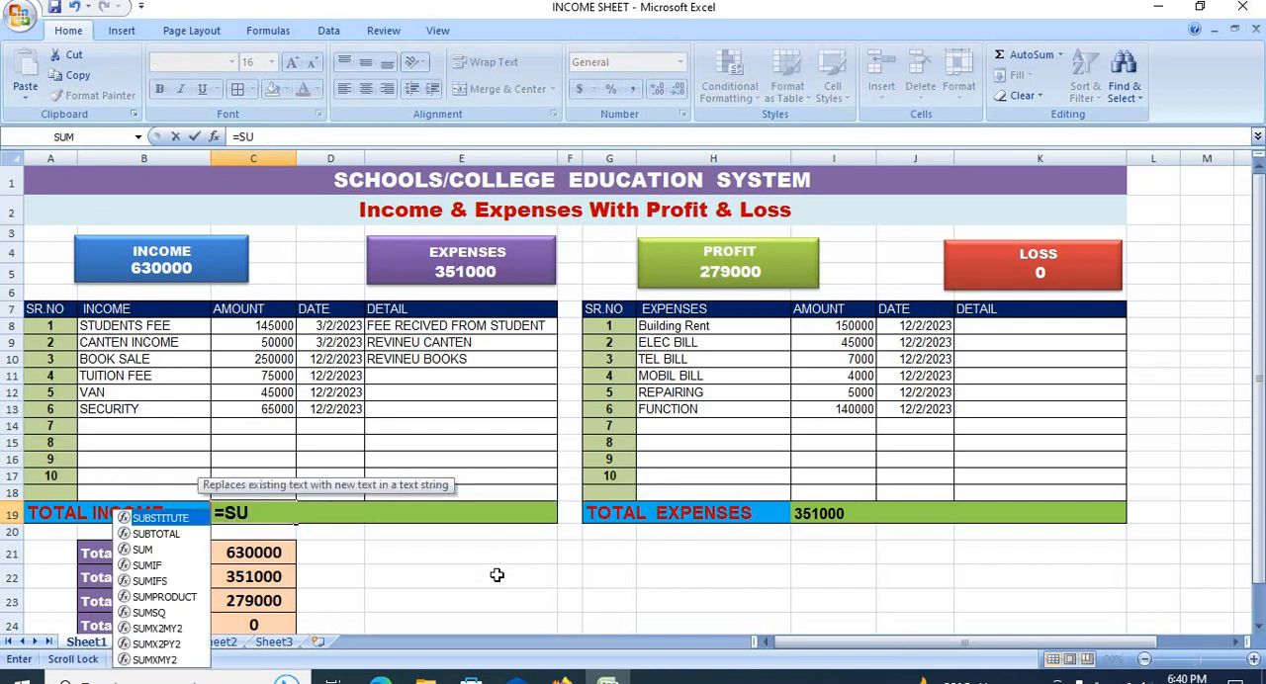
type("M(")
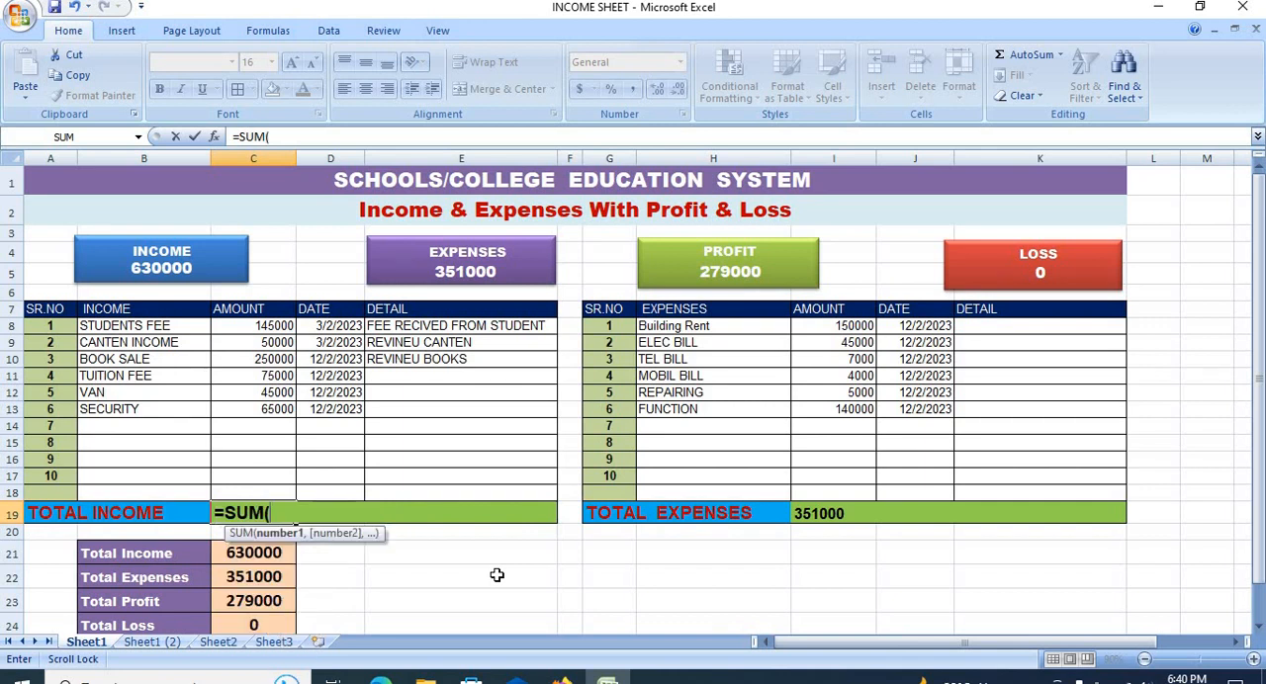
left_click_drag(255, 328, 237, 493)
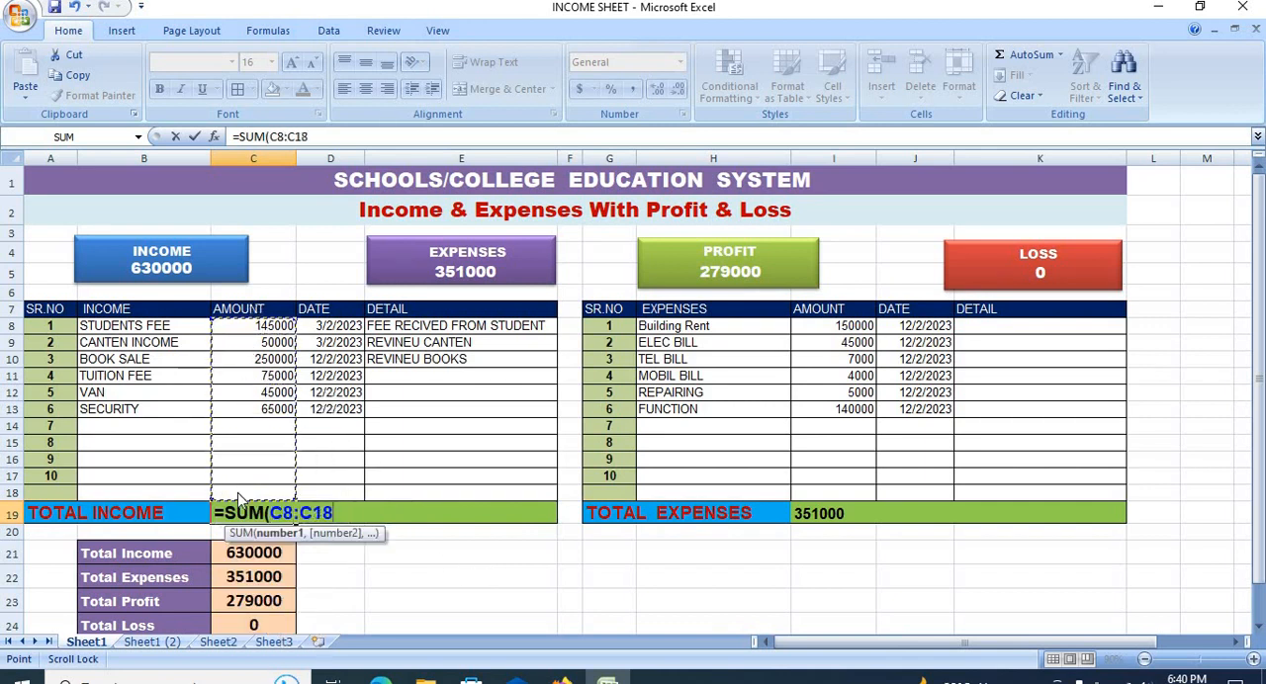
key("Return")
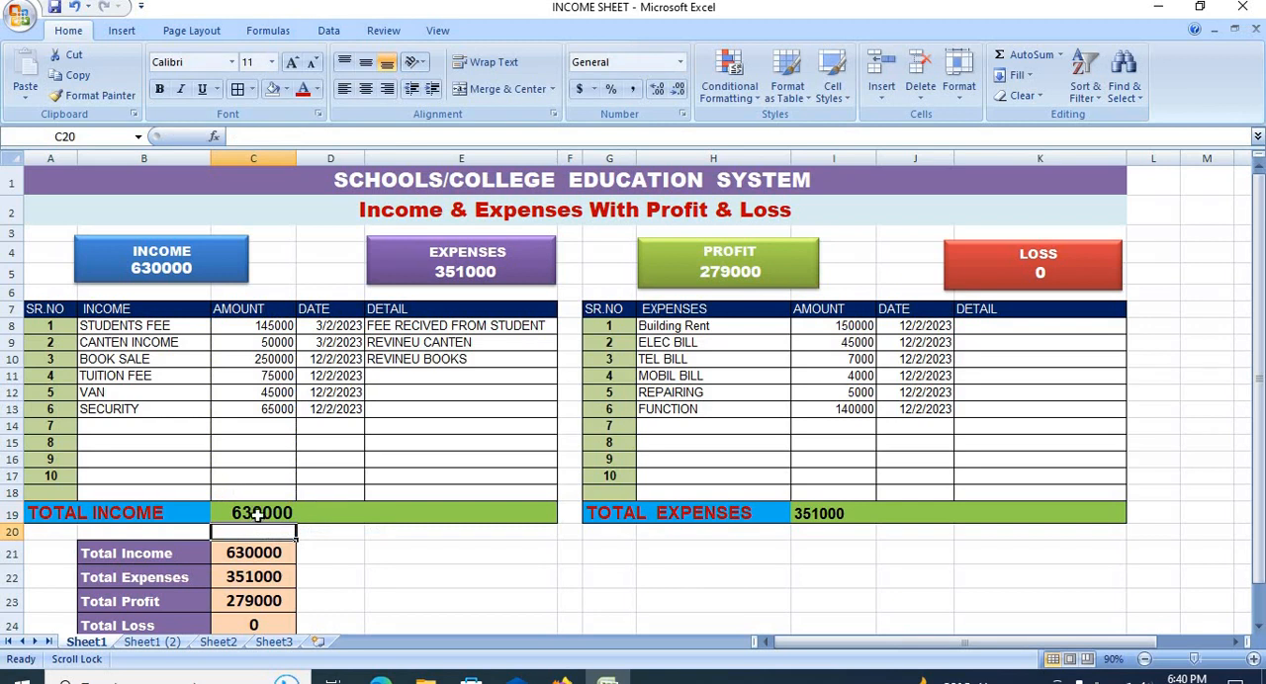
left_click(254, 515)
Step: Replace the TOTAL EXPENSES formula in I19 with an AutoSum of the expense amounts in I8:I18
left_click(819, 513)
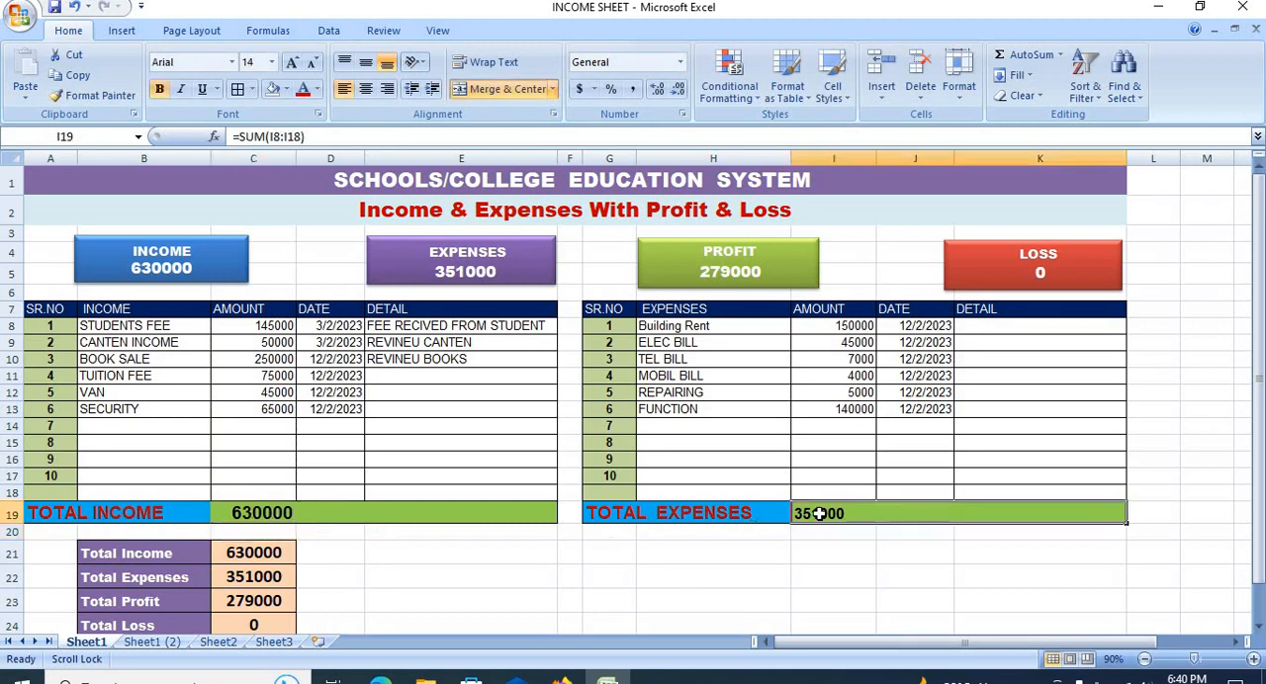
type("=")
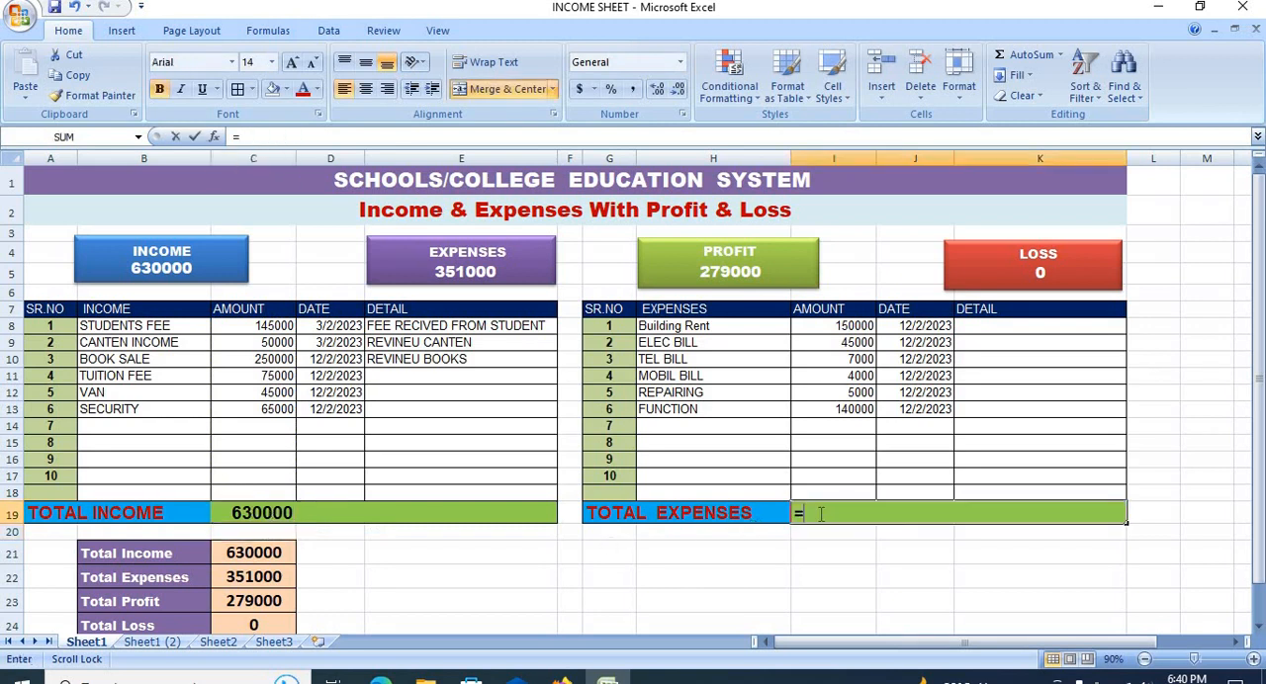
key("BackSpace")
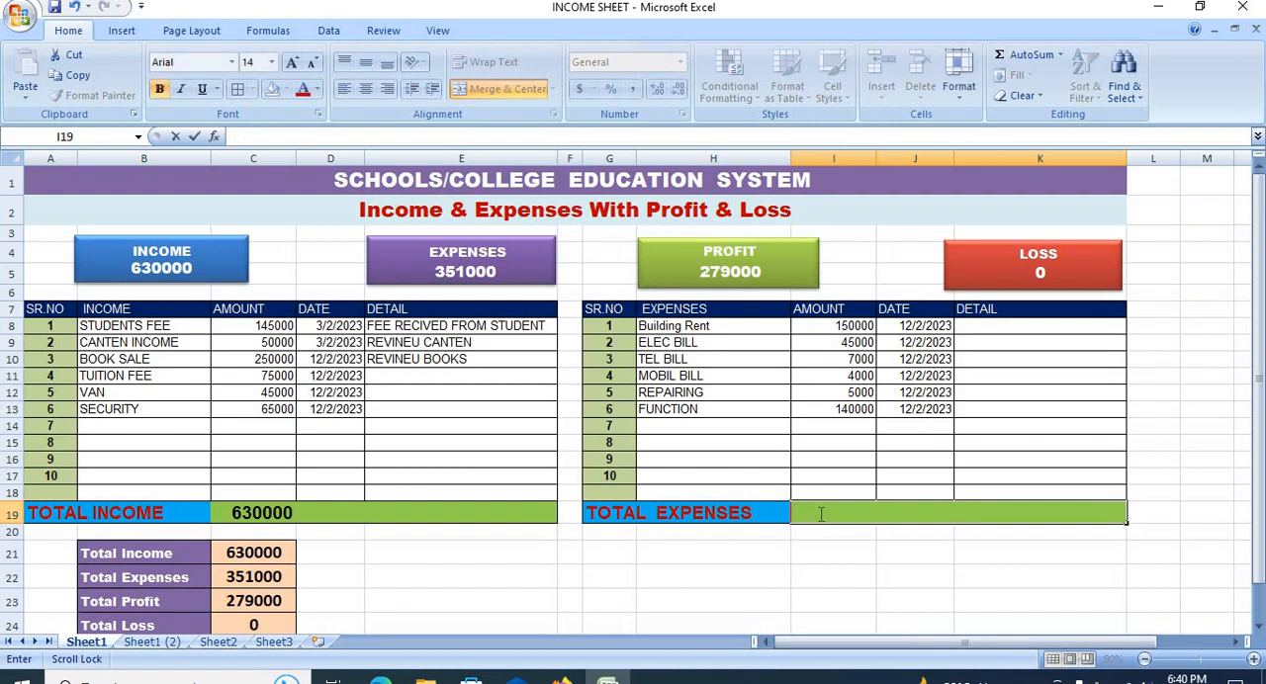
left_click(1031, 55)
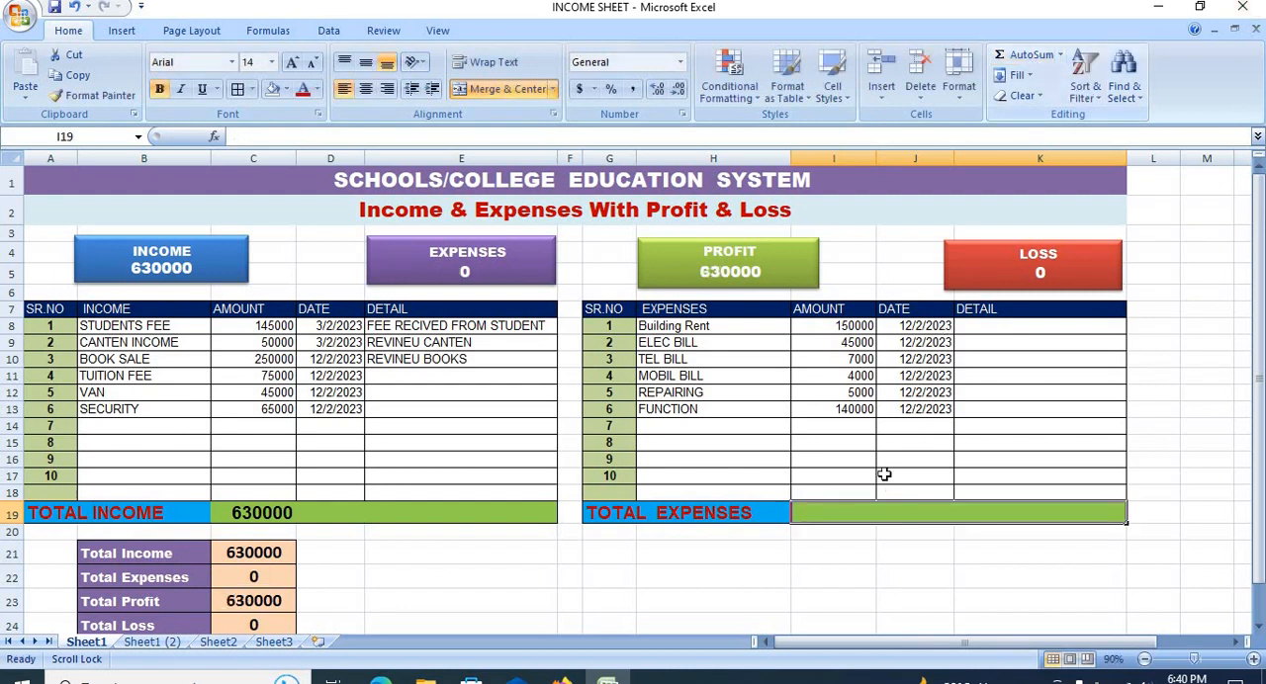
left_click(1019, 56)
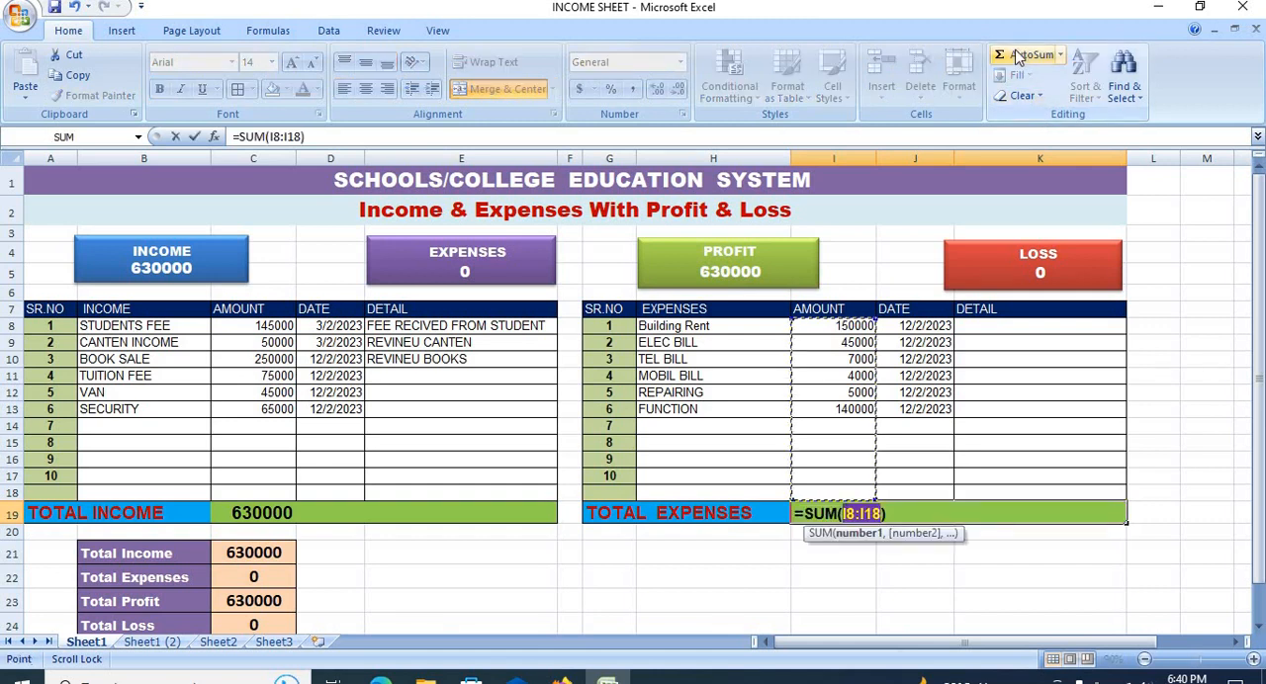
left_click(1019, 57)
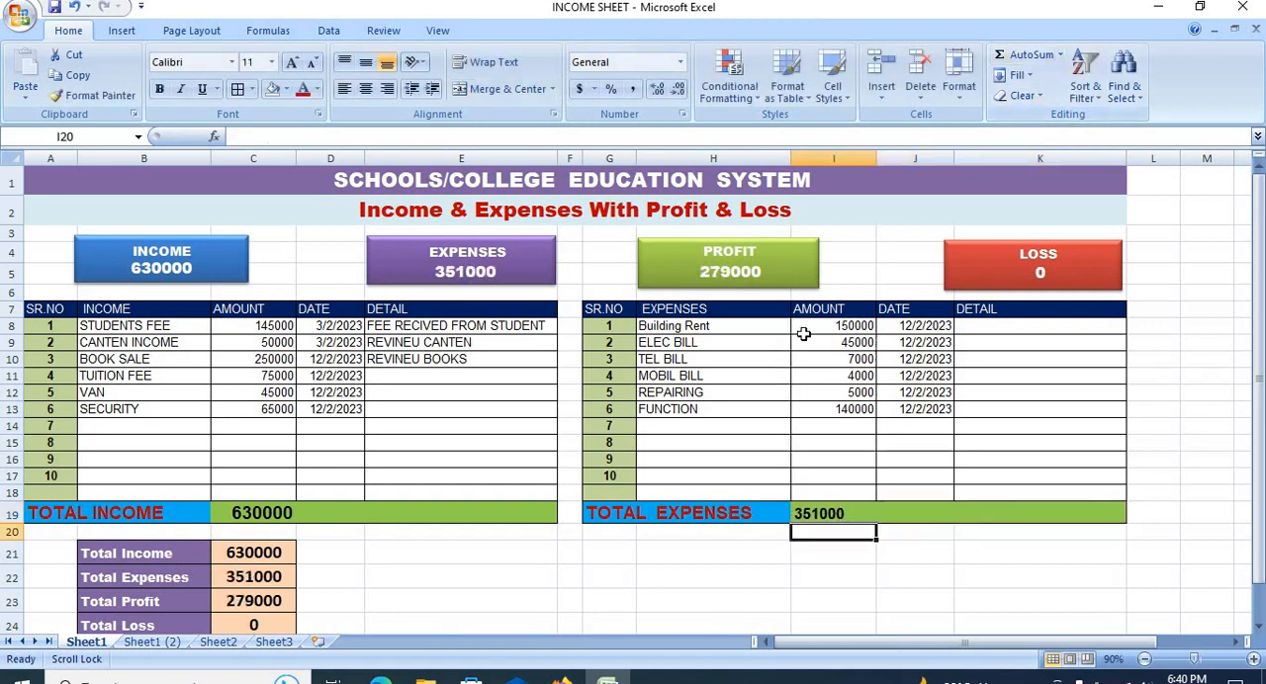
Step: Examine the expense amounts and their total formula, and the dates and amounts in the income table
left_click(673, 315)
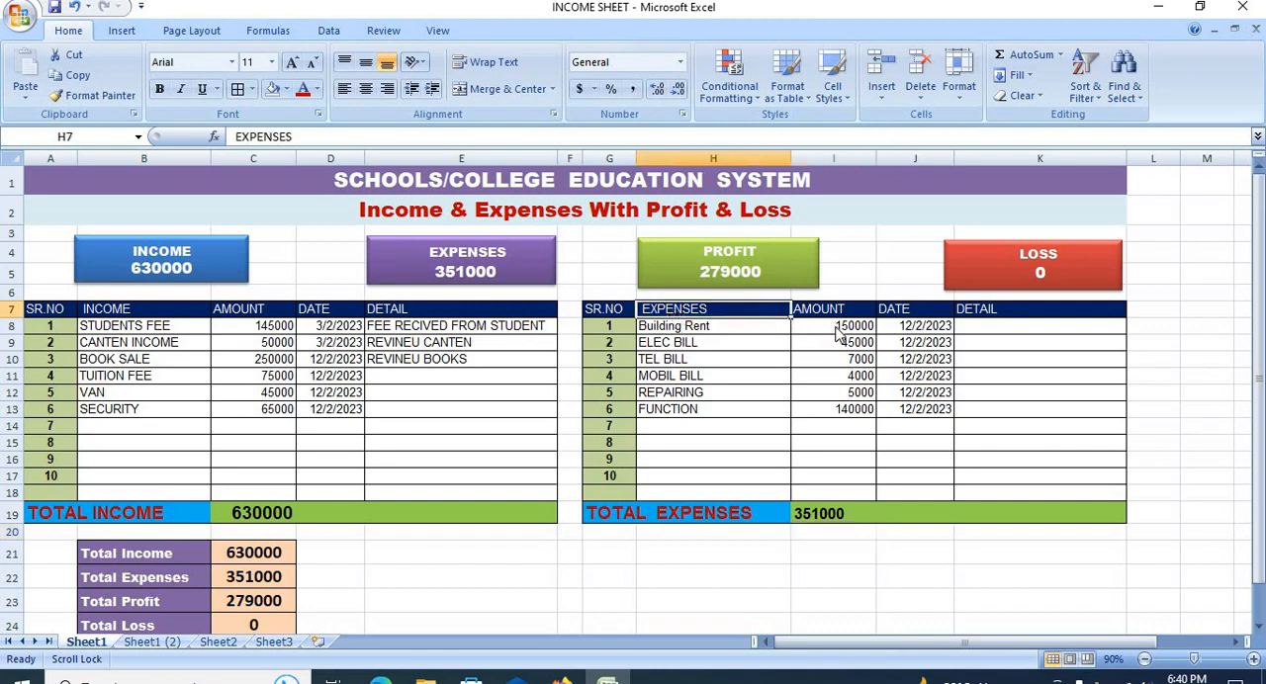
left_click_drag(837, 330, 834, 438)
left_click(803, 514)
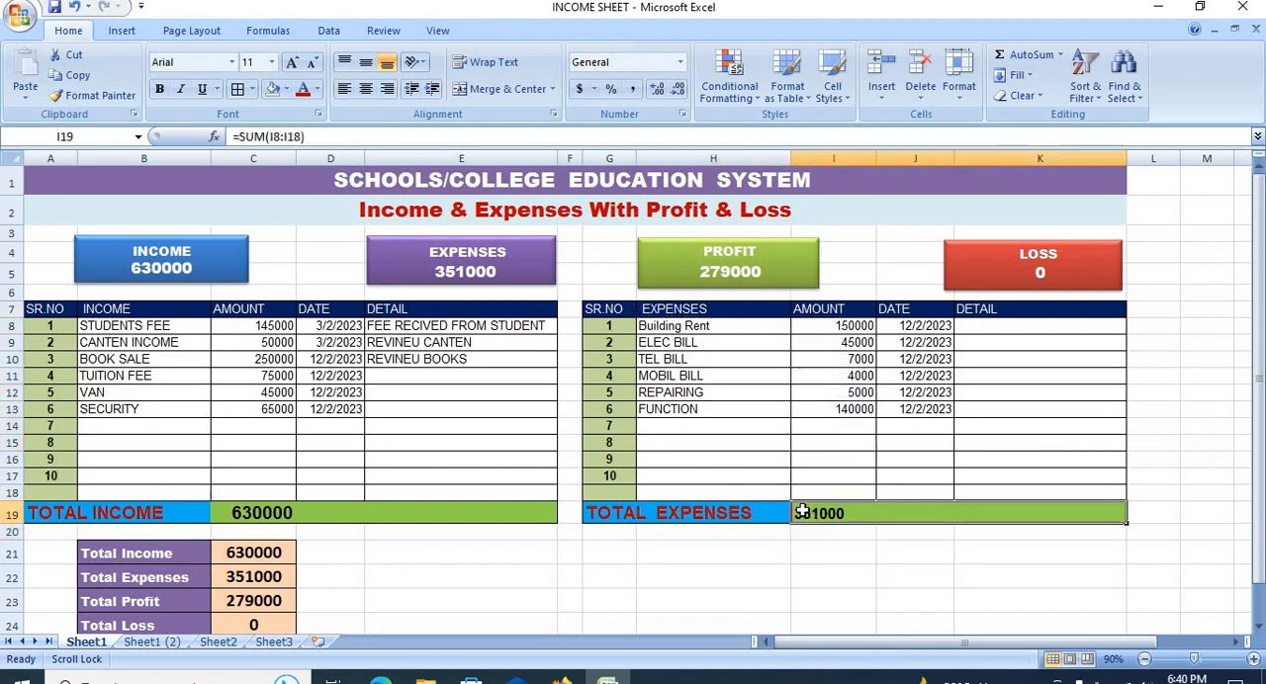
left_click_drag(330, 328, 336, 381)
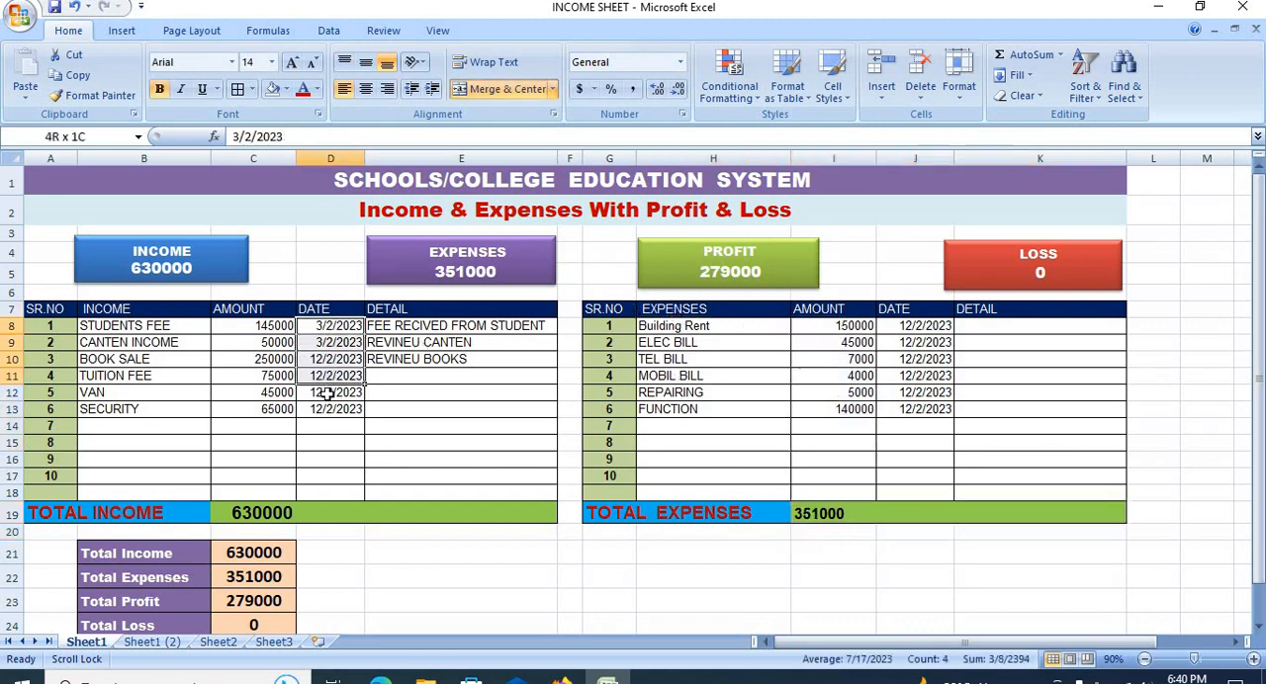
left_click_drag(277, 331, 272, 378)
left_click_drag(272, 442, 263, 489)
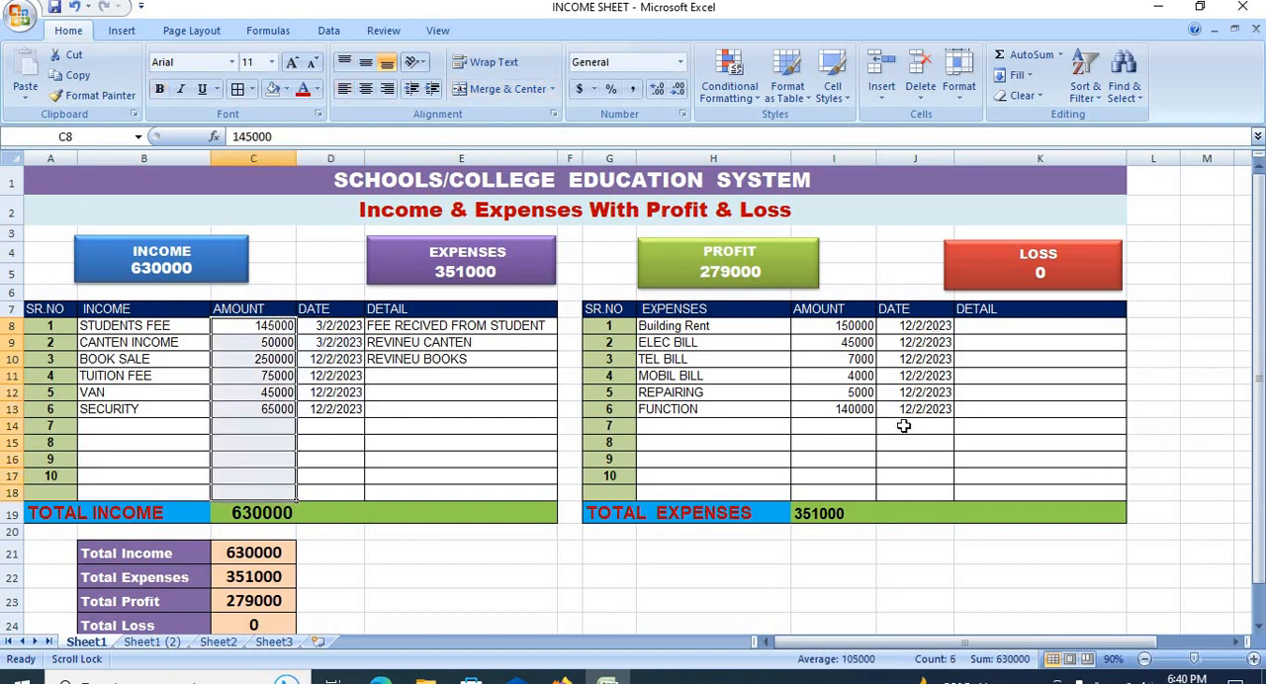
Step: Center the DETAIL headers of the expenses table (K7) and the income table (E7)
left_click(1001, 326)
left_click(973, 309)
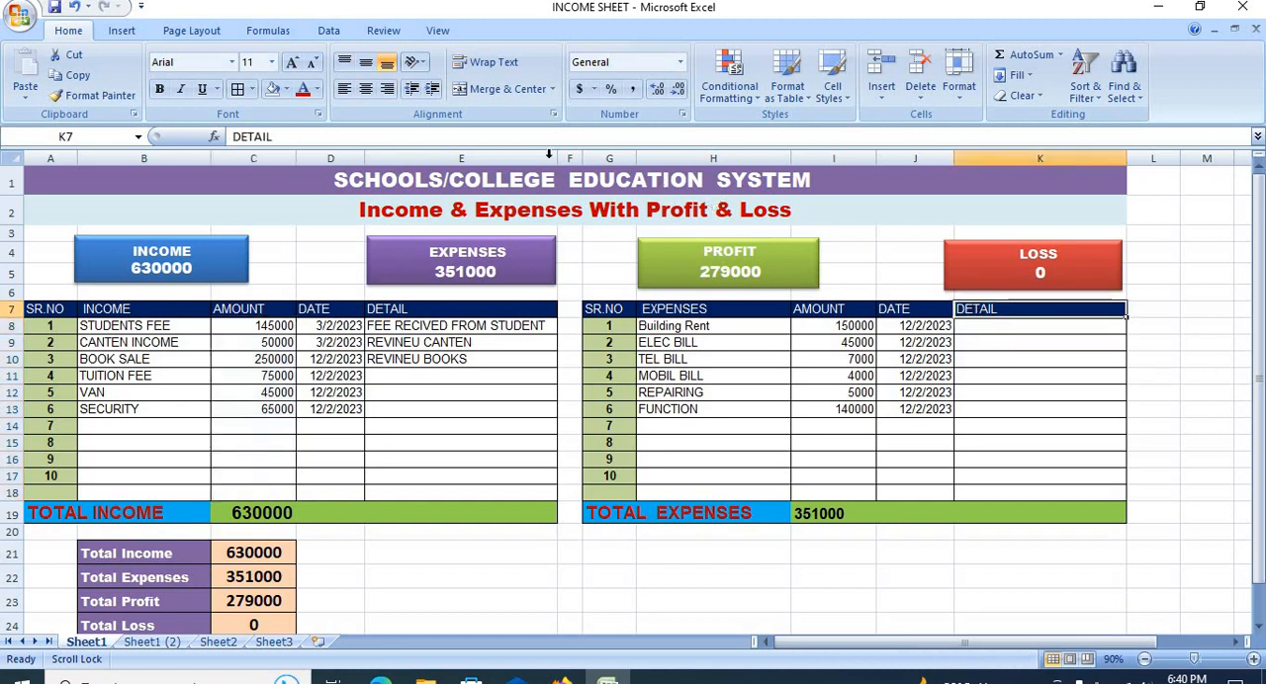
left_click(432, 310)
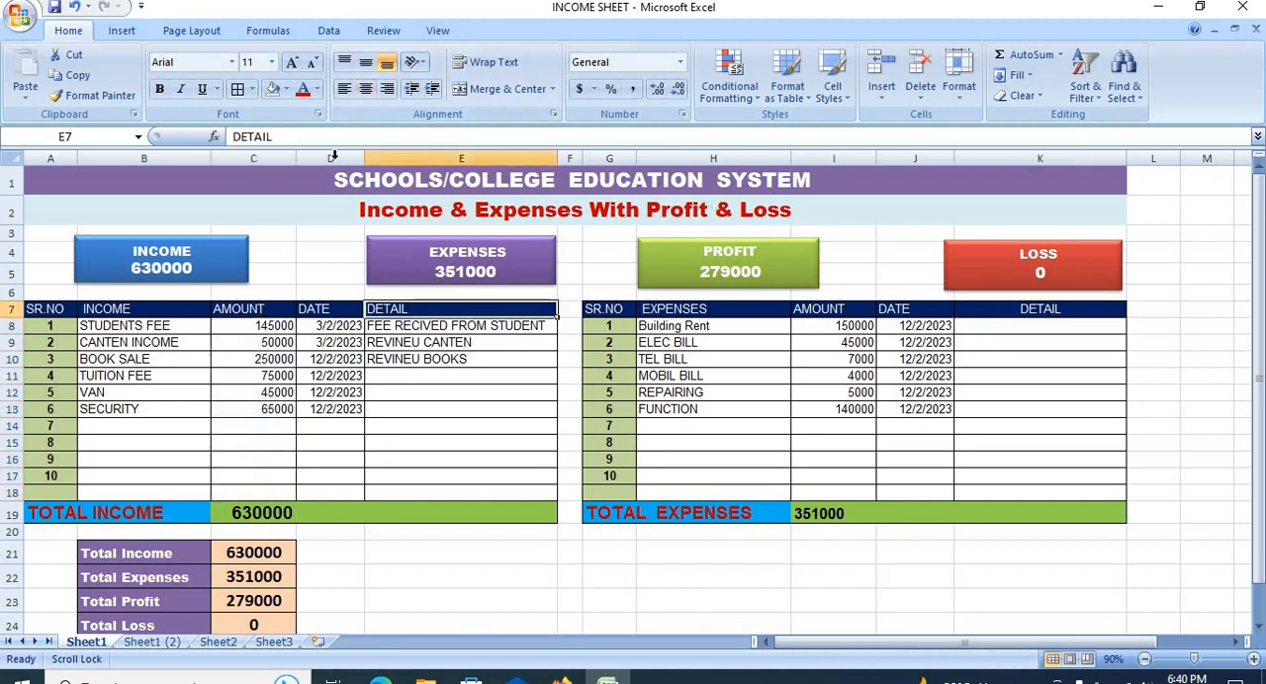
left_click(365, 89)
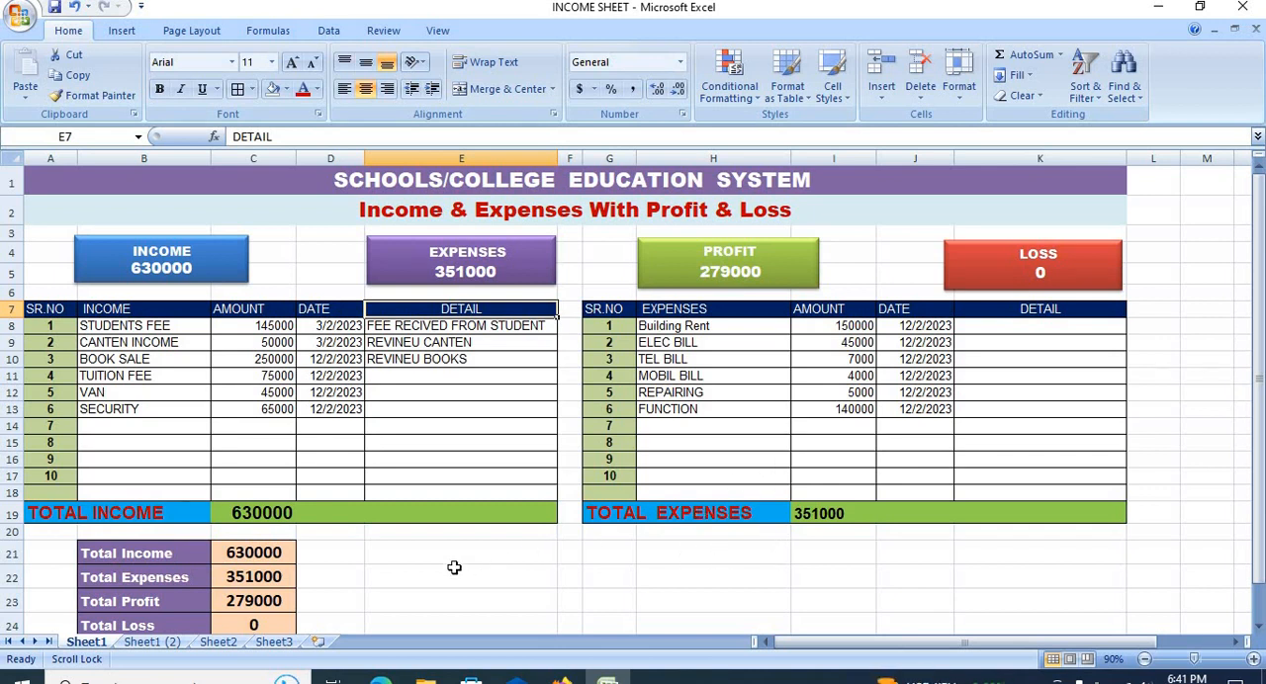
Step: In the summary table, link Total Income in C21 with =C19 and Total Expenses in C22 with =I19
left_click(238, 557)
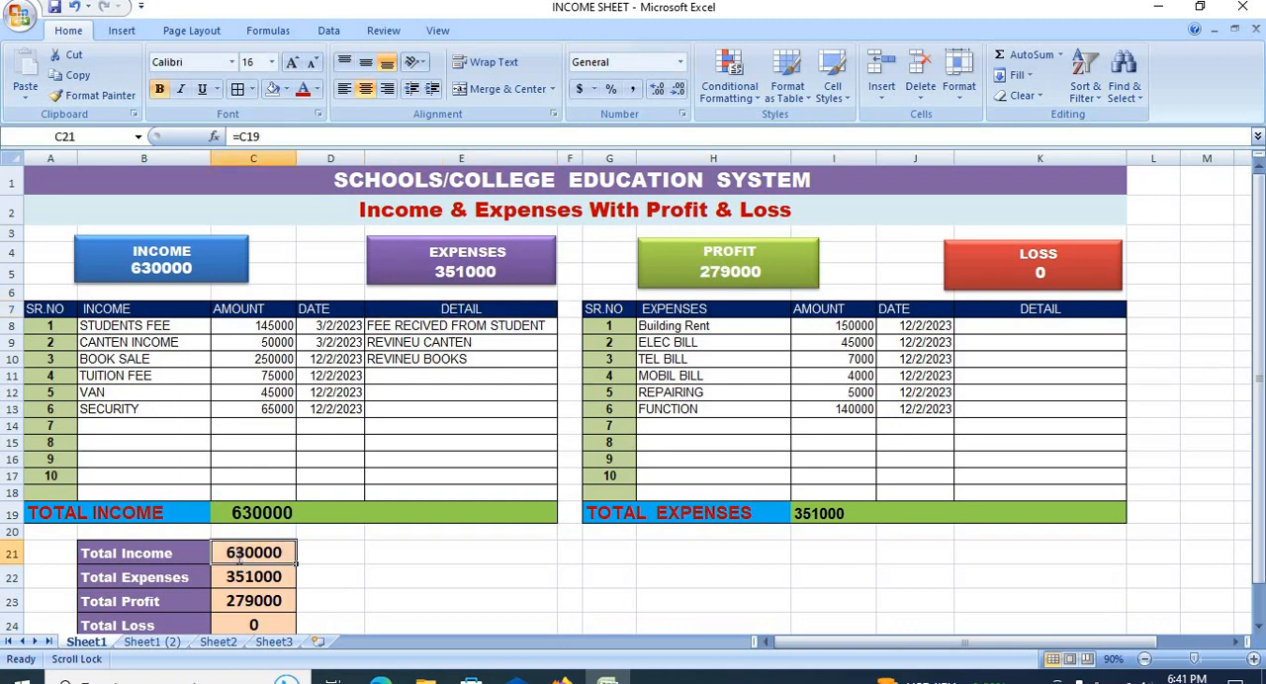
type("=")
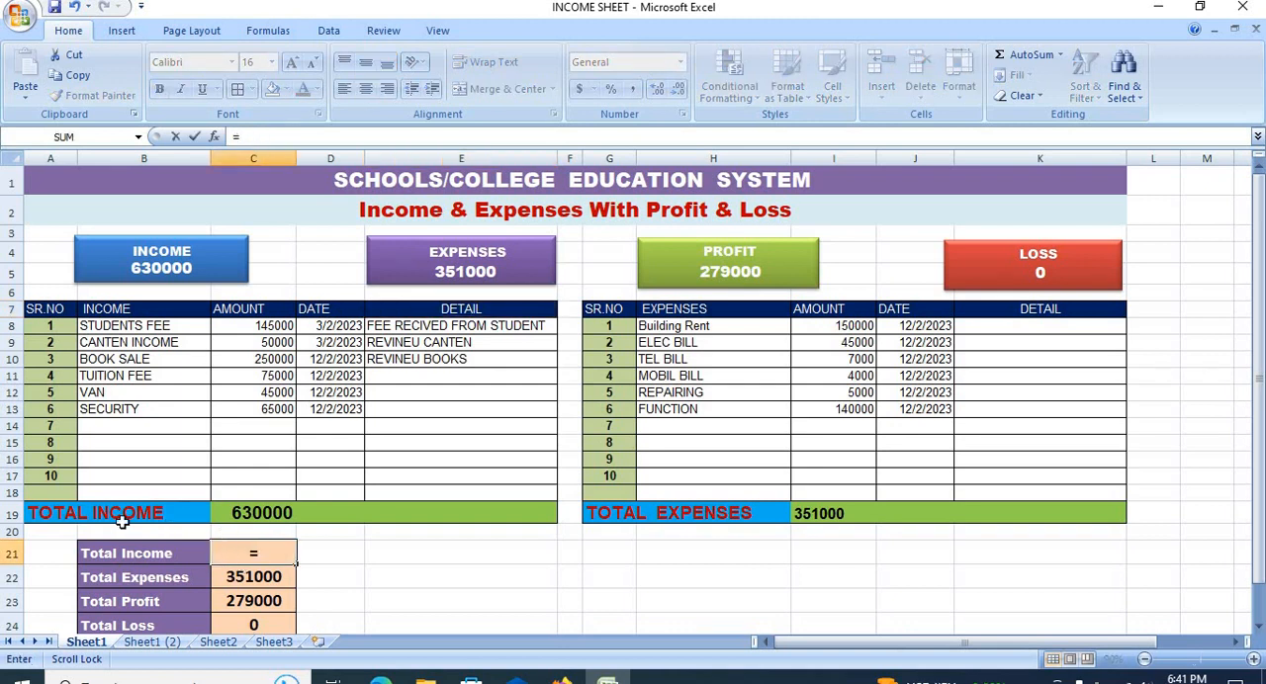
left_click(226, 512)
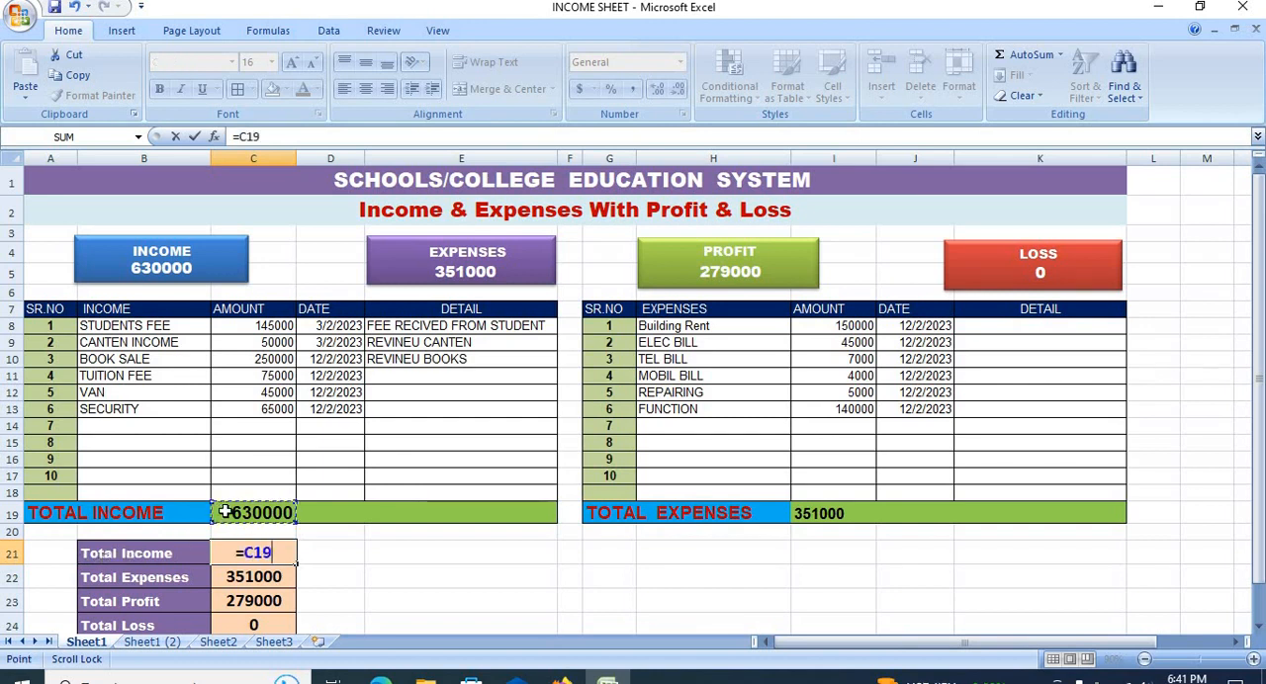
key("Return")
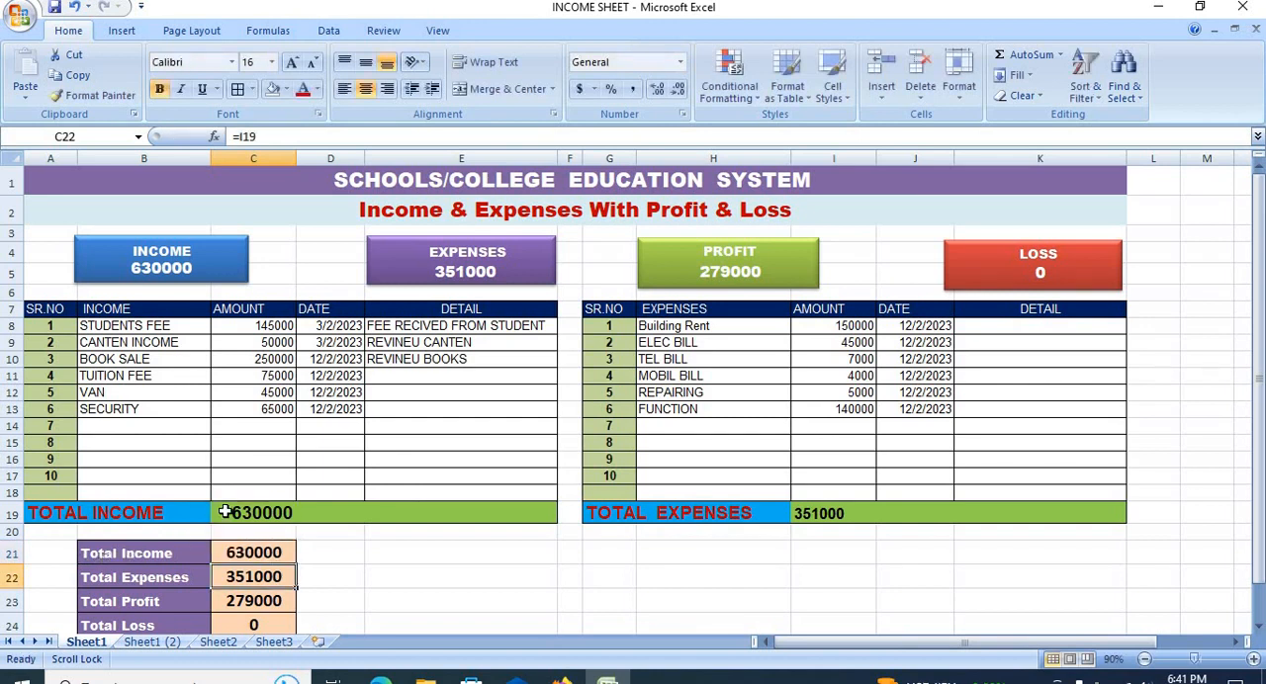
type("=")
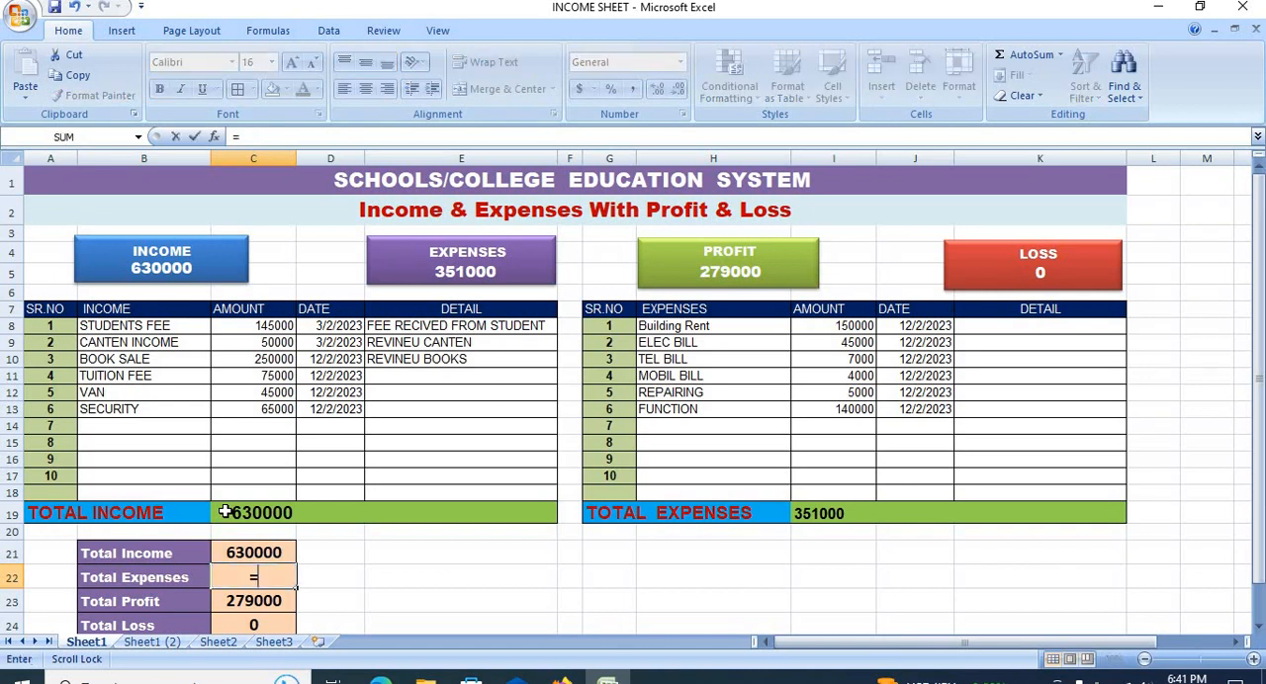
left_click(806, 515)
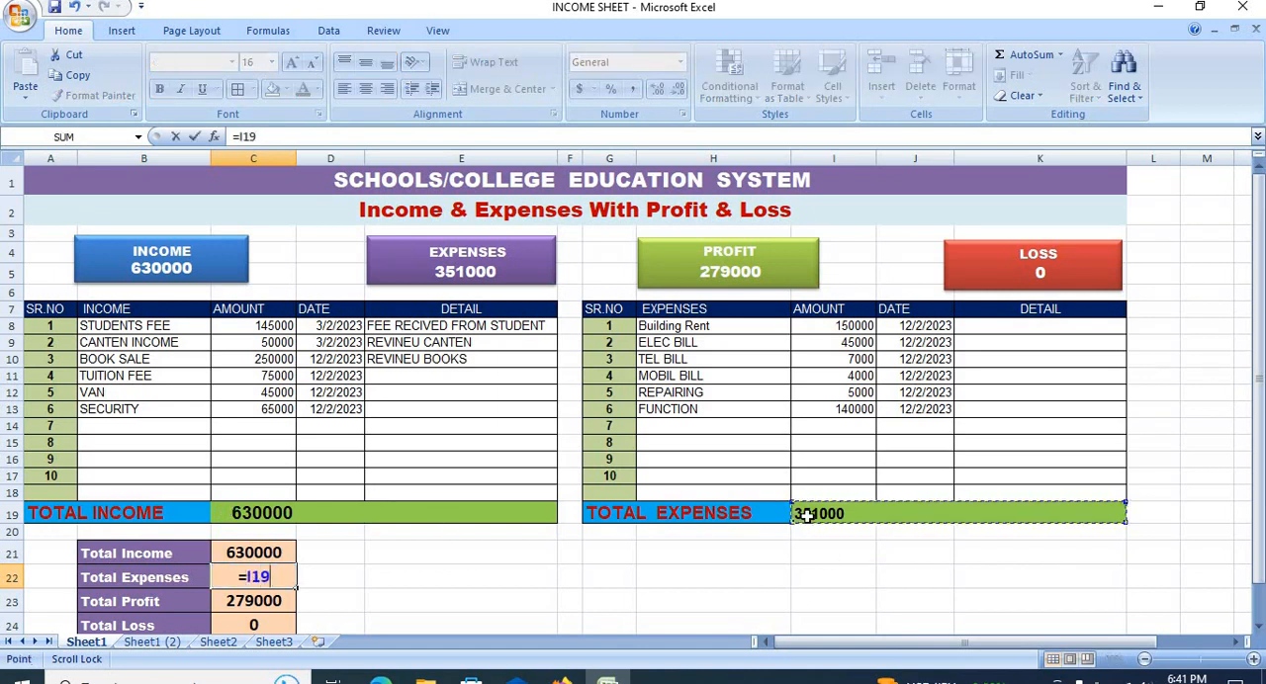
key("Return")
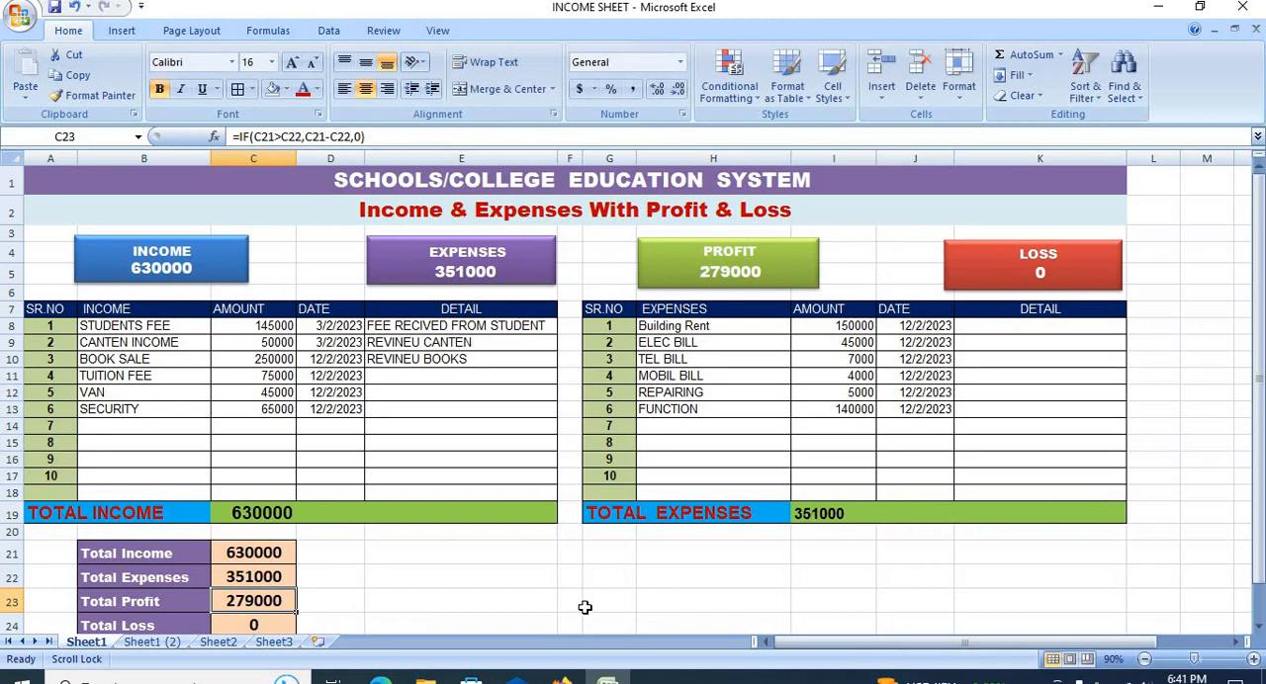
Step: Inspect the IF formula behind Total Profit in C23 and the cells it refers to
double_click(266, 600)
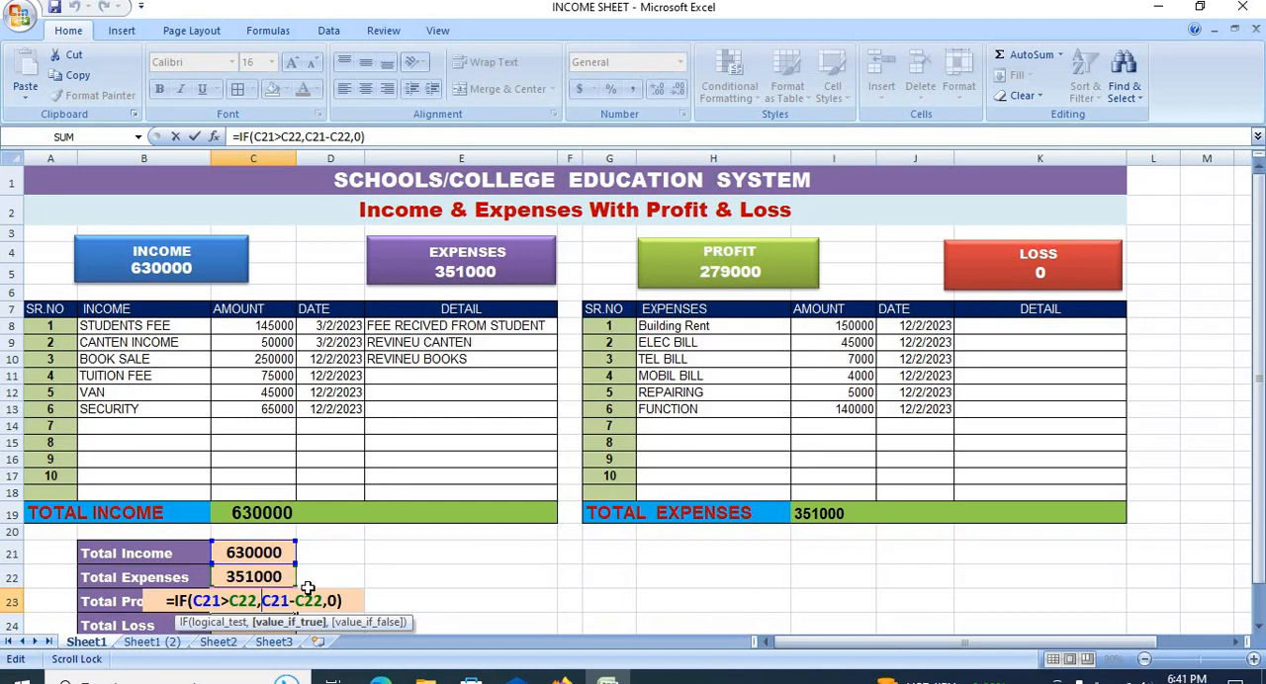
key("Return")
left_click(277, 570)
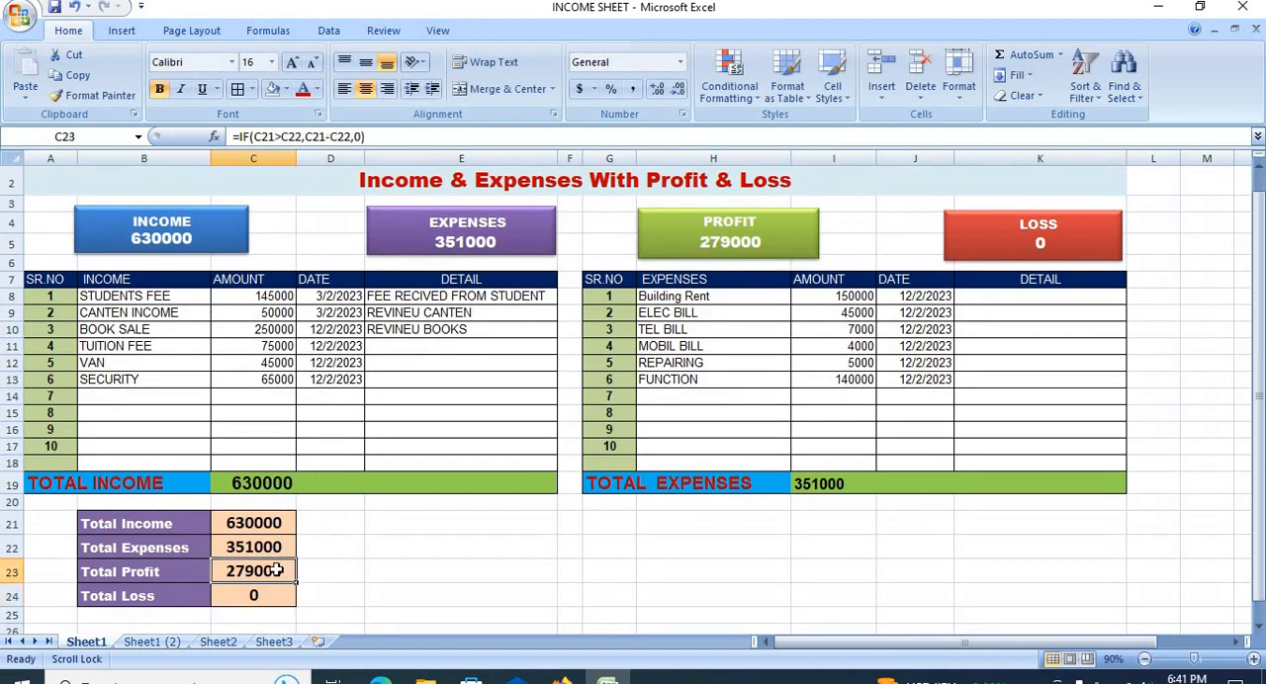
Step: Inspect the IF formulas behind Total Profit in C23 and Total Loss in C24
double_click(279, 571)
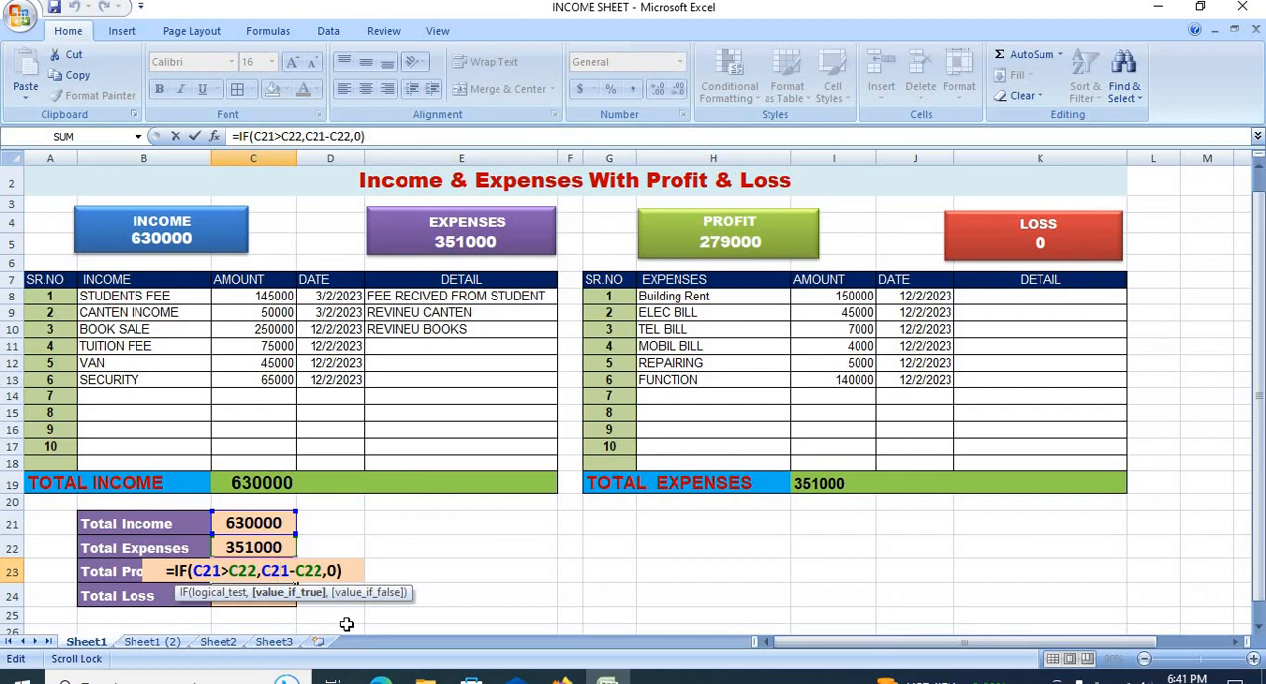
key("Return")
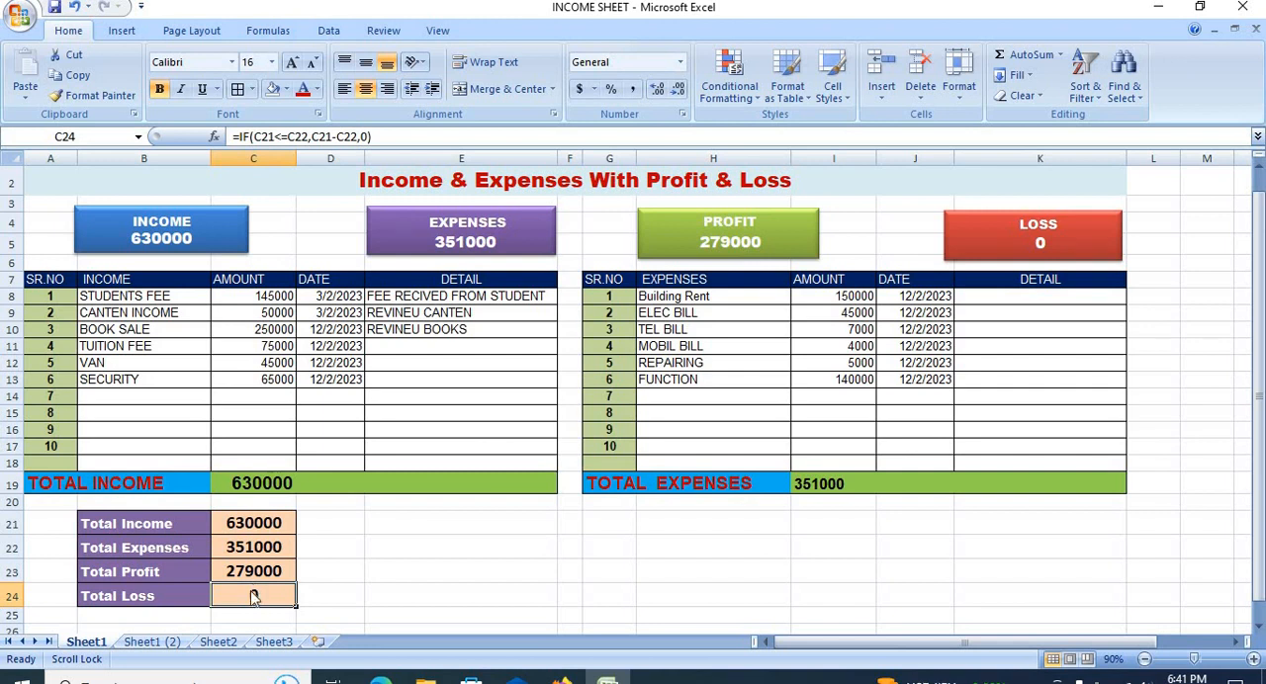
double_click(251, 591)
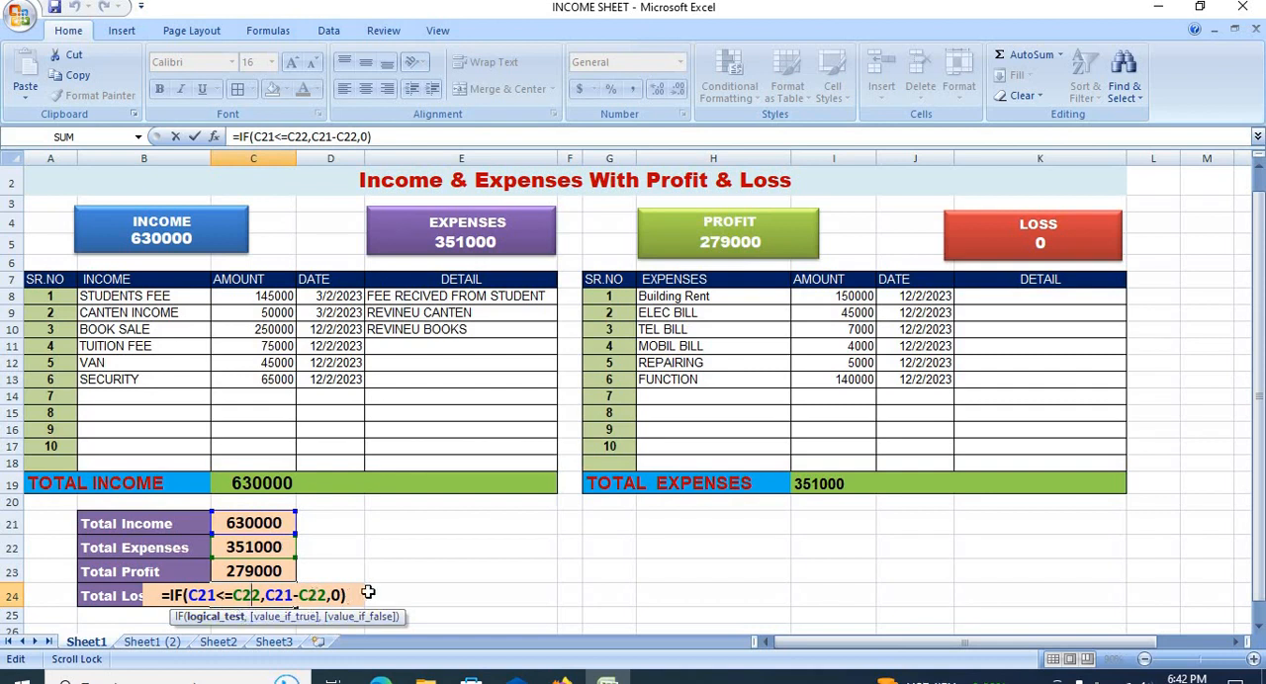
key("Return")
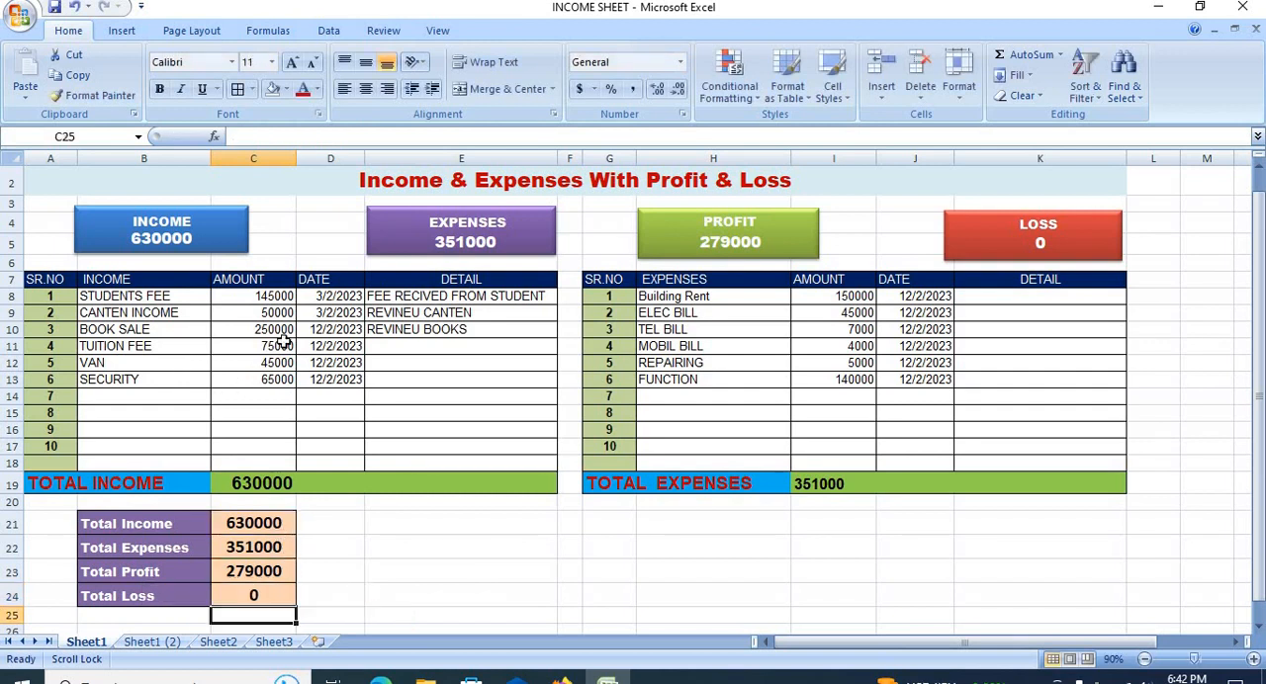
Step: Test the loss calculation by clearing the income amounts in C10:C14, and undo the deletion
left_click_drag(278, 330, 273, 400)
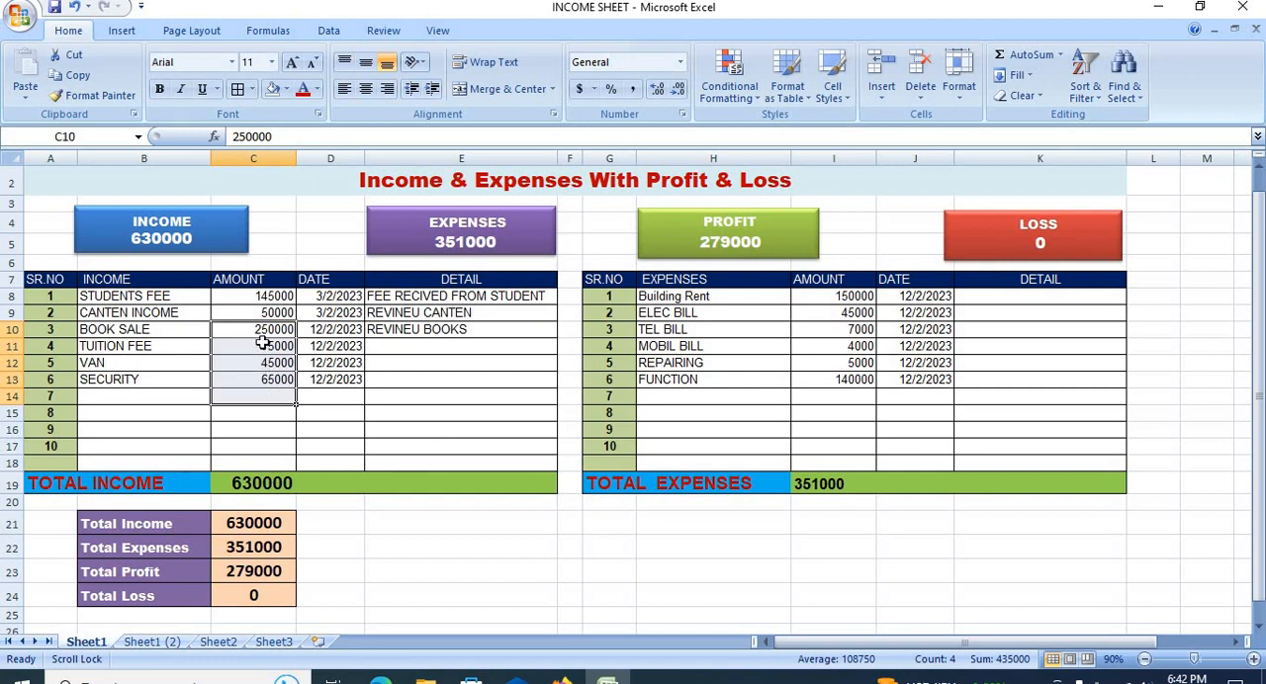
key("Delete")
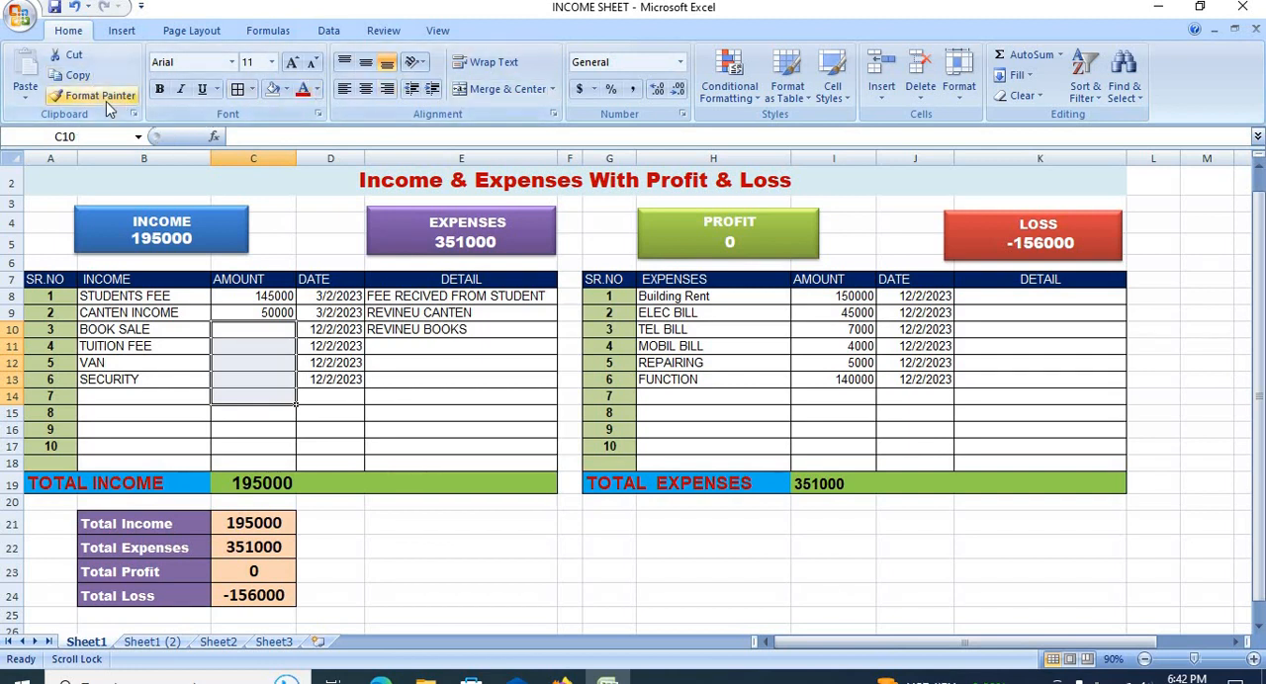
left_click(77, 12)
scroll(218, 358, "up", 1)
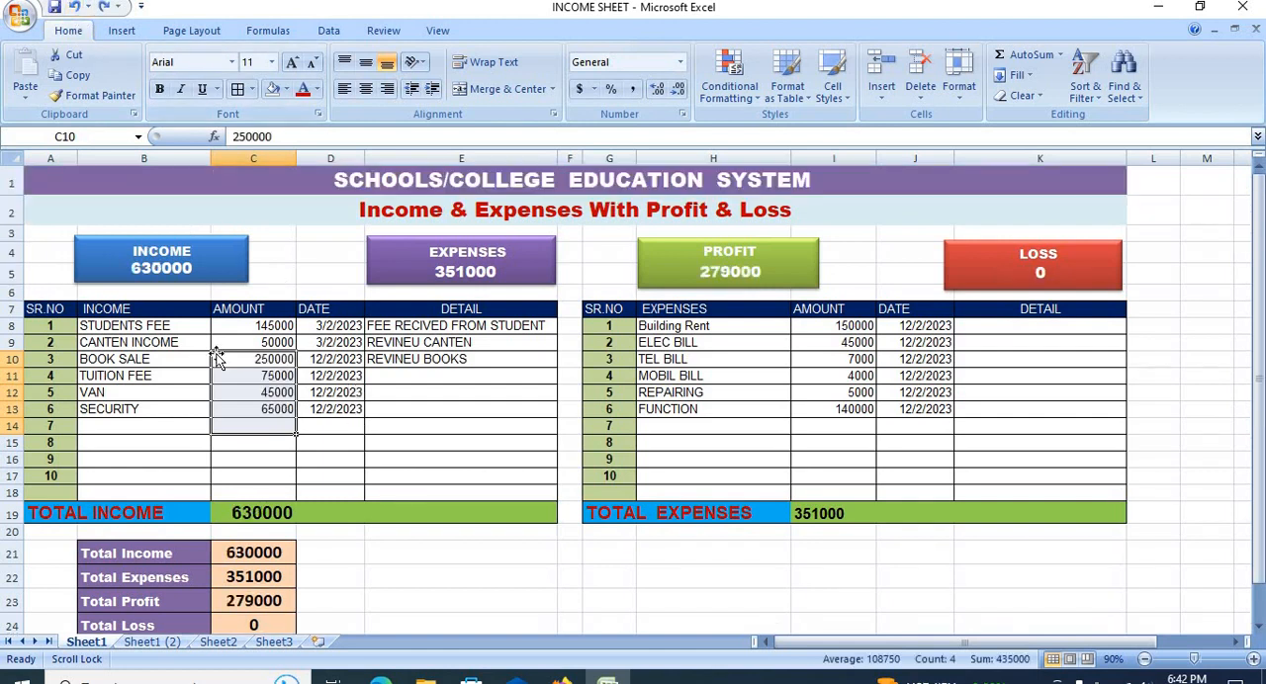
Step: Apply the Intense Effect - Accent 1 shape style to the INCOME box above the income table
left_click(222, 245)
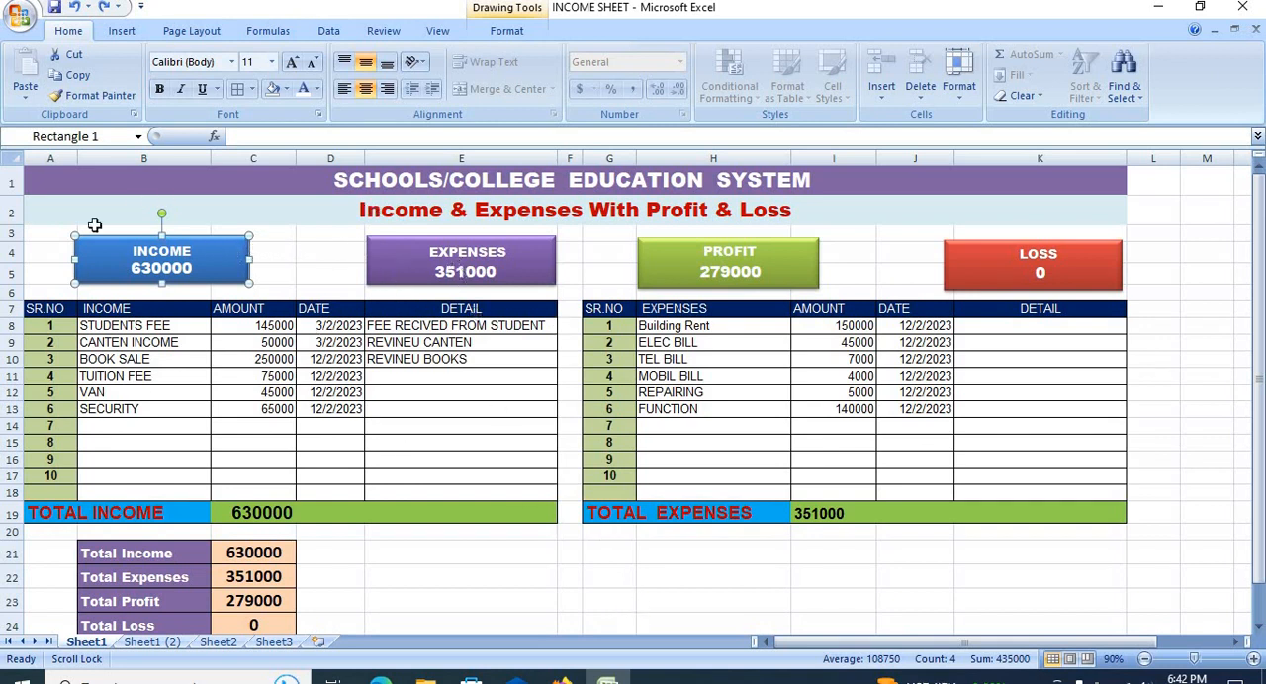
left_click(521, 34)
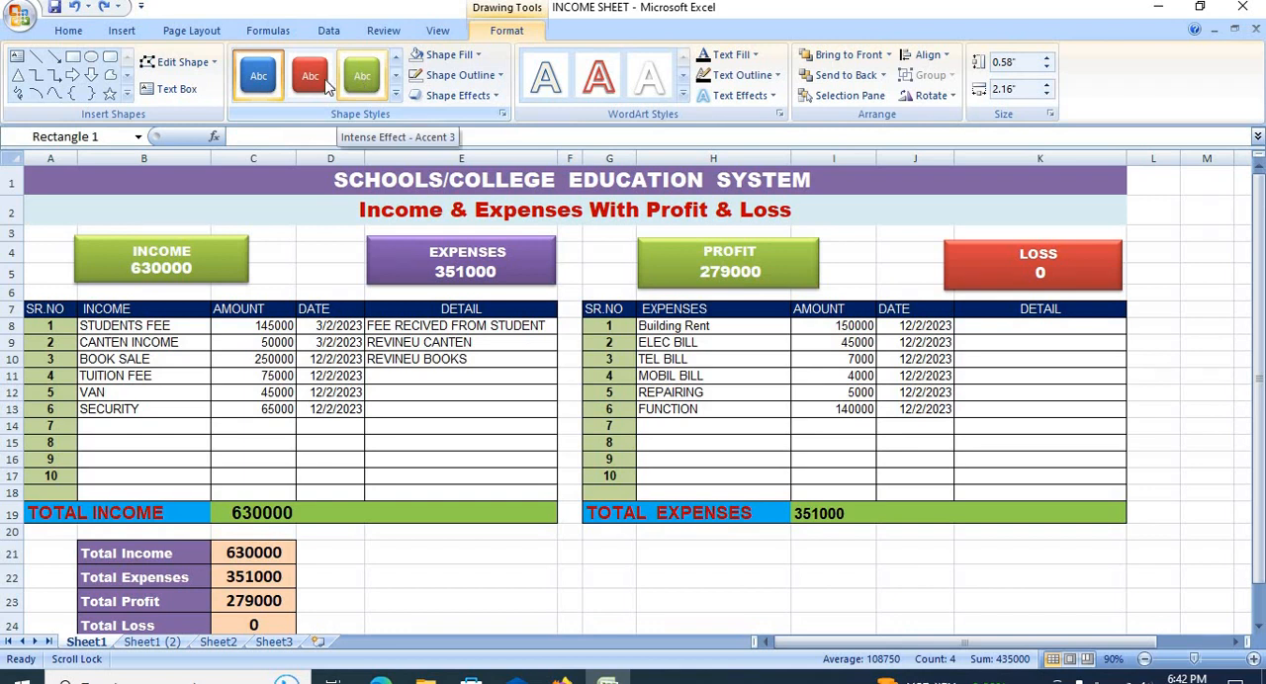
left_click(262, 82)
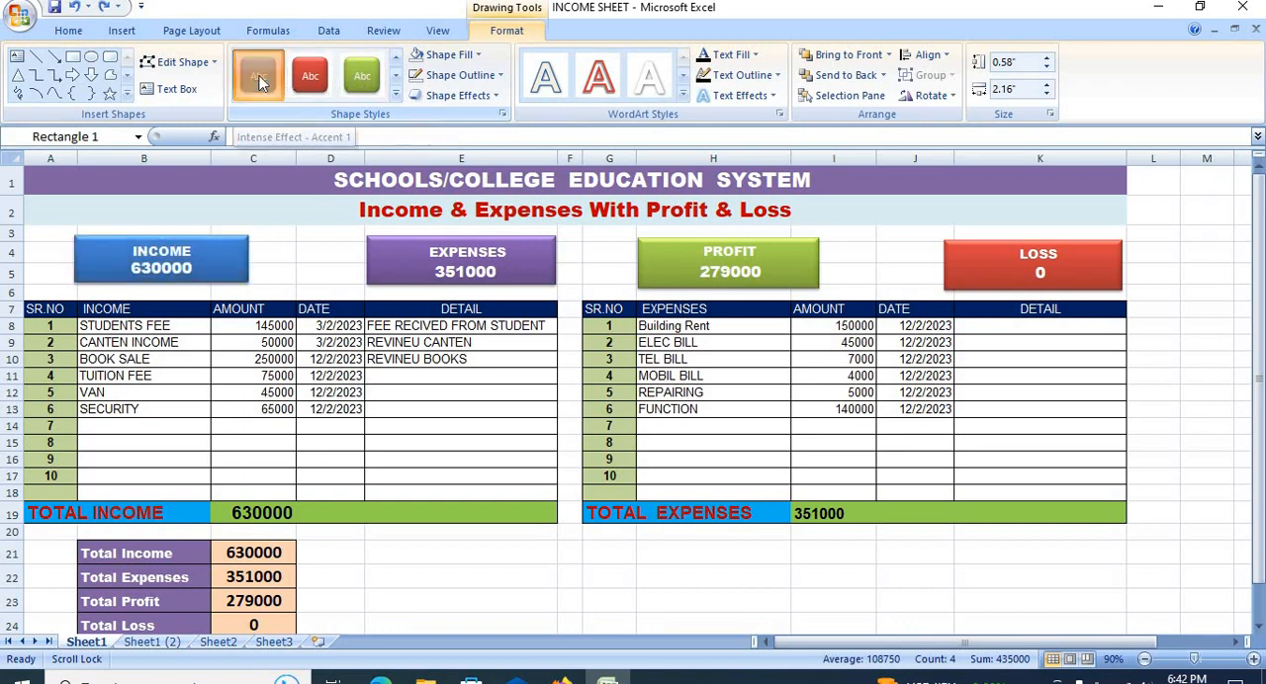
left_click(290, 253)
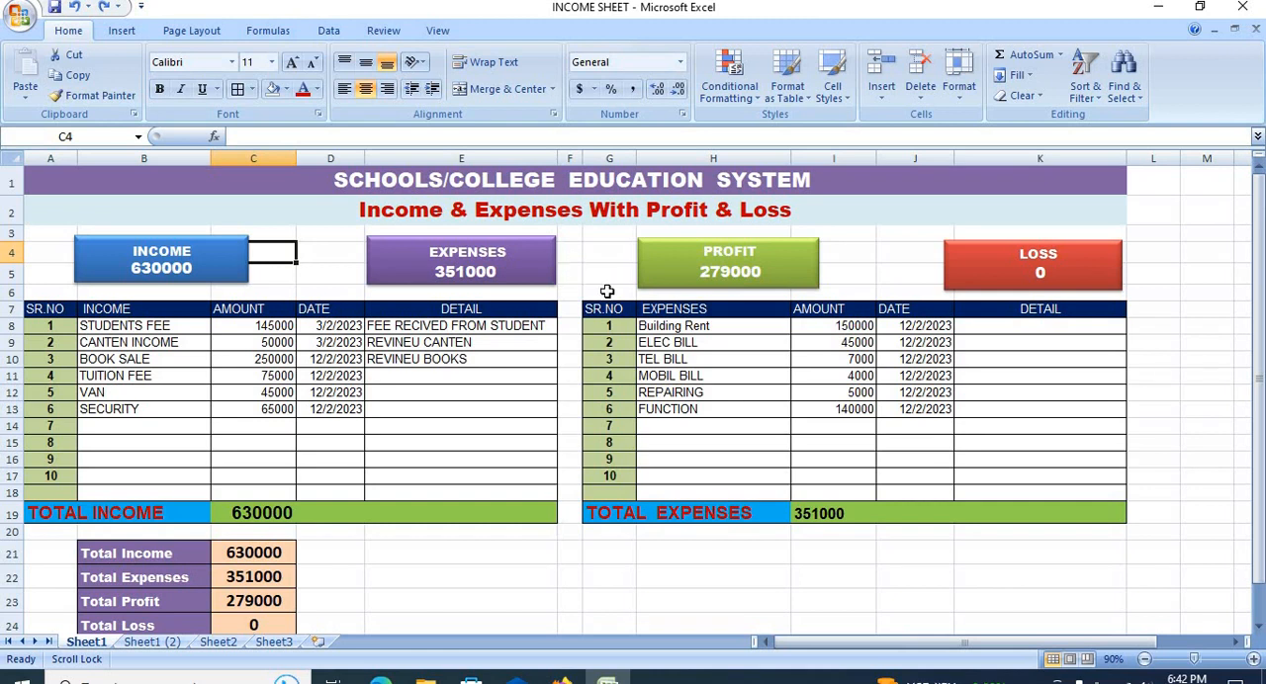
left_click(461, 411)
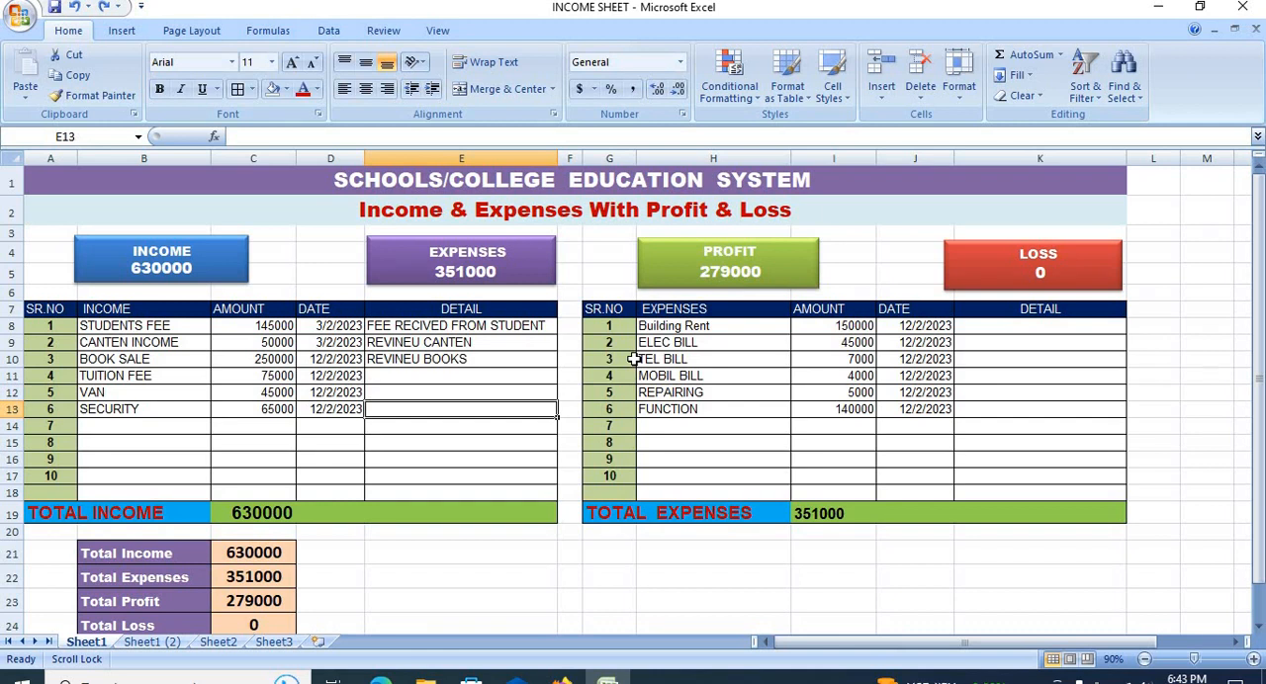
Step: Insert three blank rows at row 18, above the totals of the income and expenses tables
left_click(12, 492)
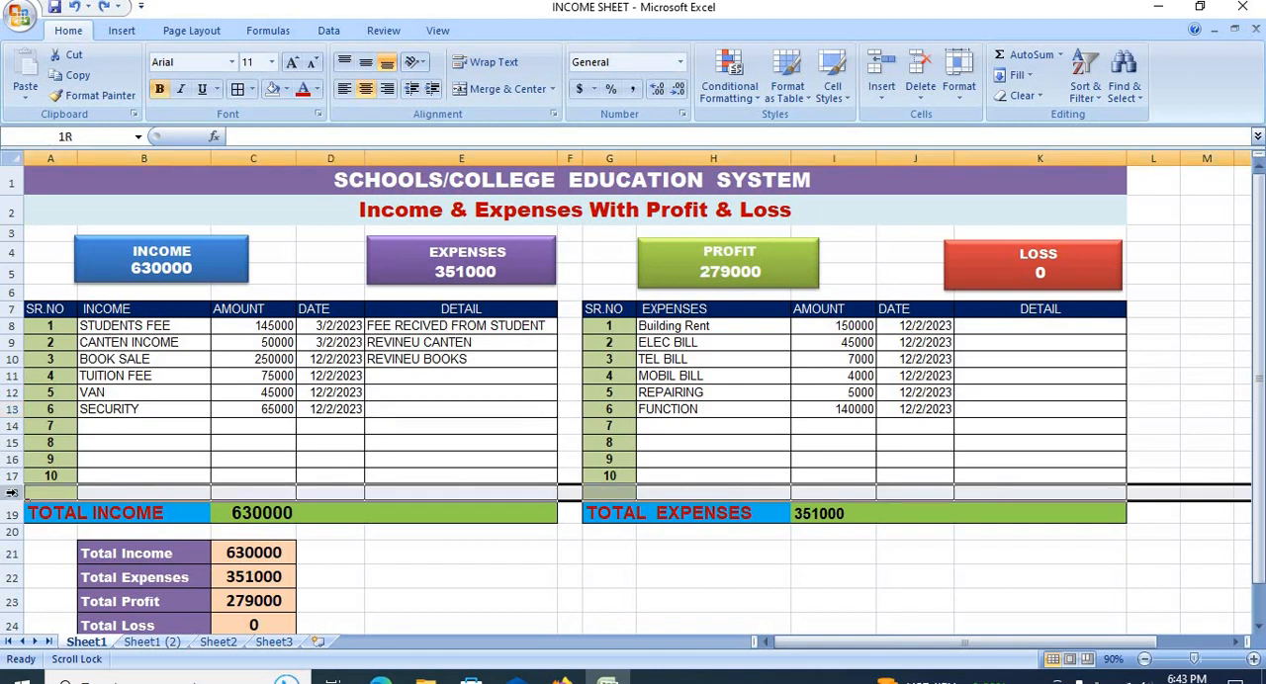
right_click(12, 493)
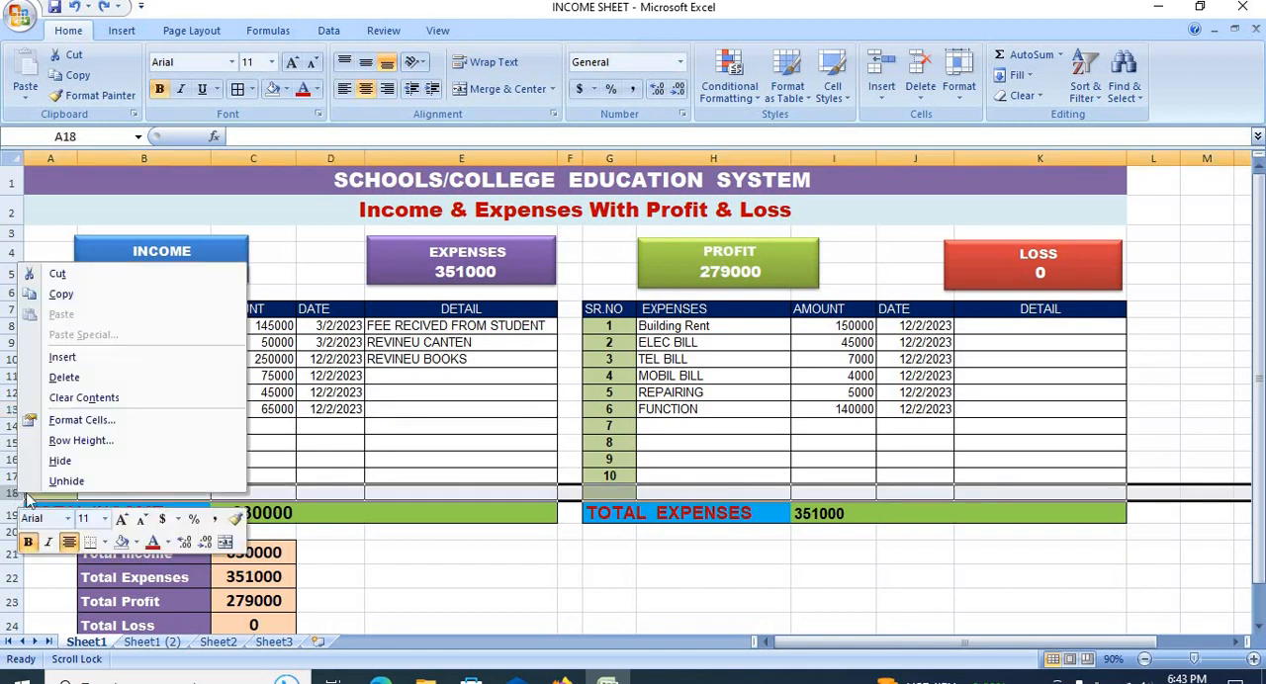
left_click(85, 361)
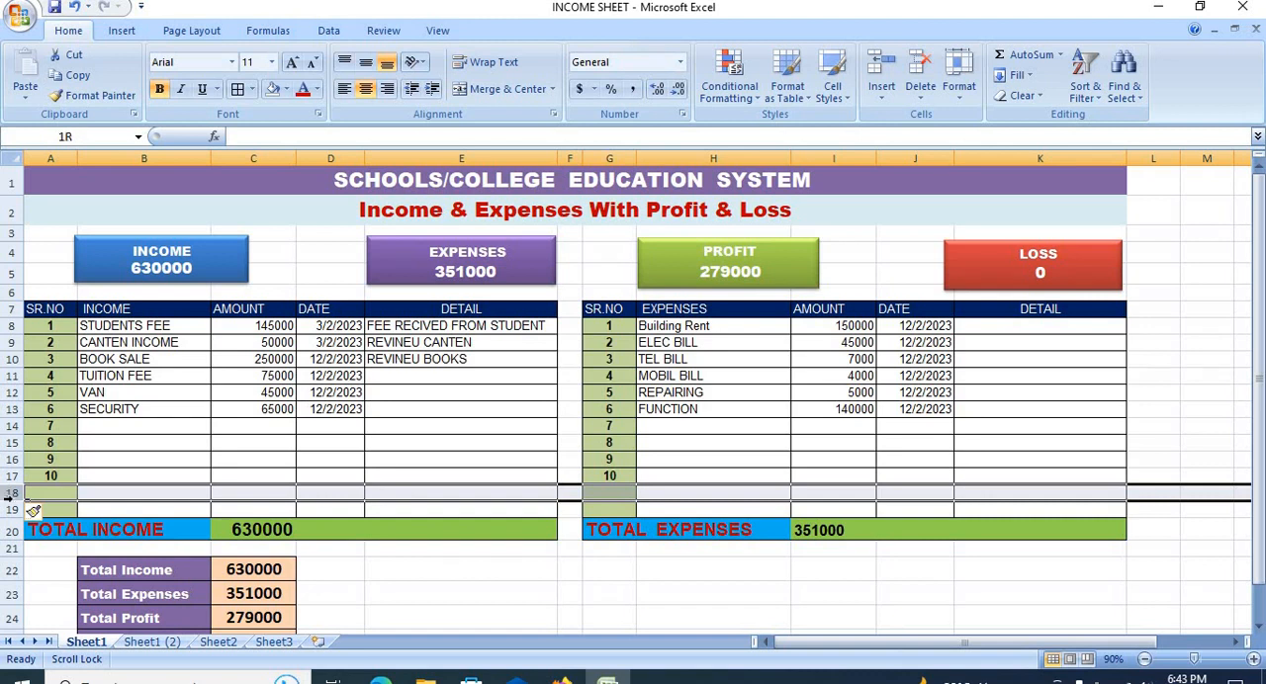
right_click(12, 493)
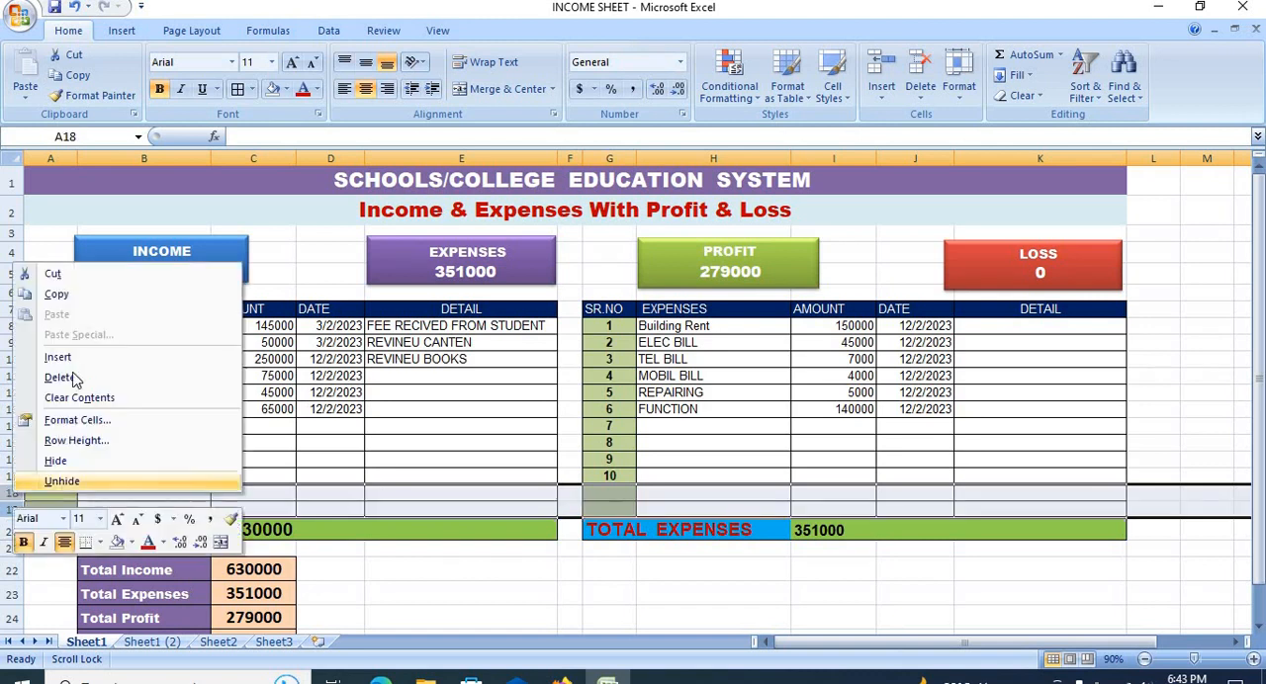
left_click(77, 358)
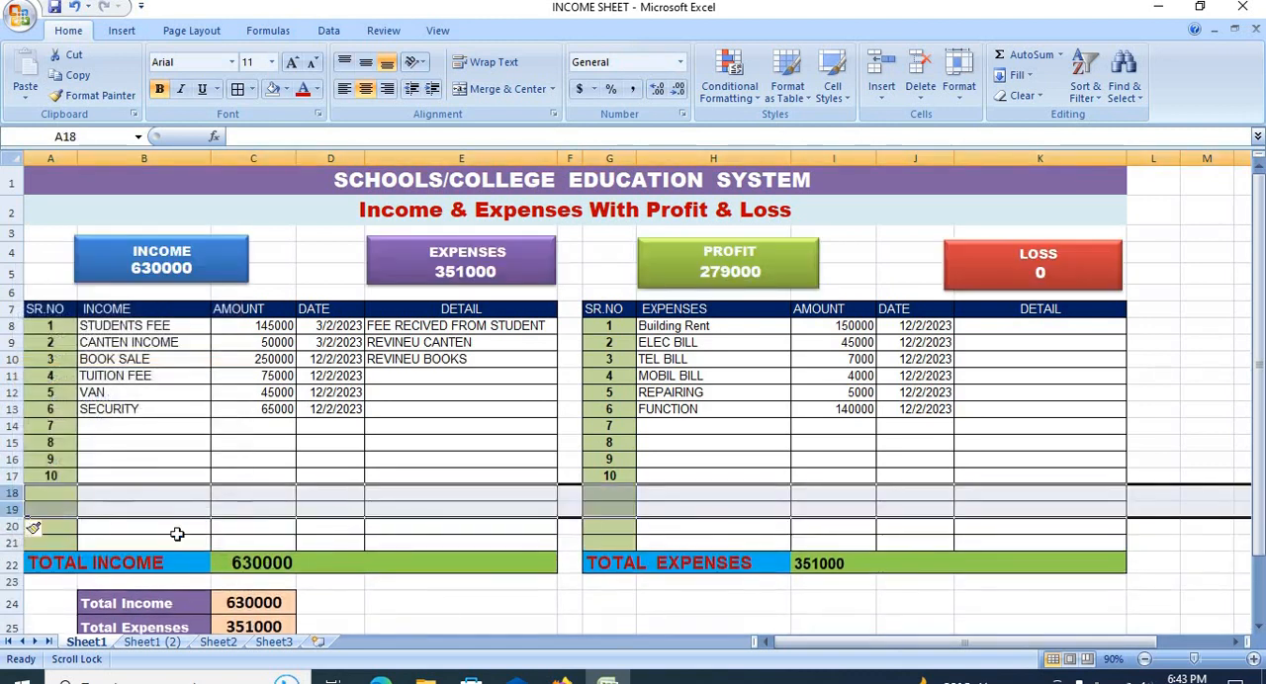
Step: Extend the serial numbers from 10 down to 14 in A18:A21 of the income table and G18:G21 of the expenses table
left_click(77, 474)
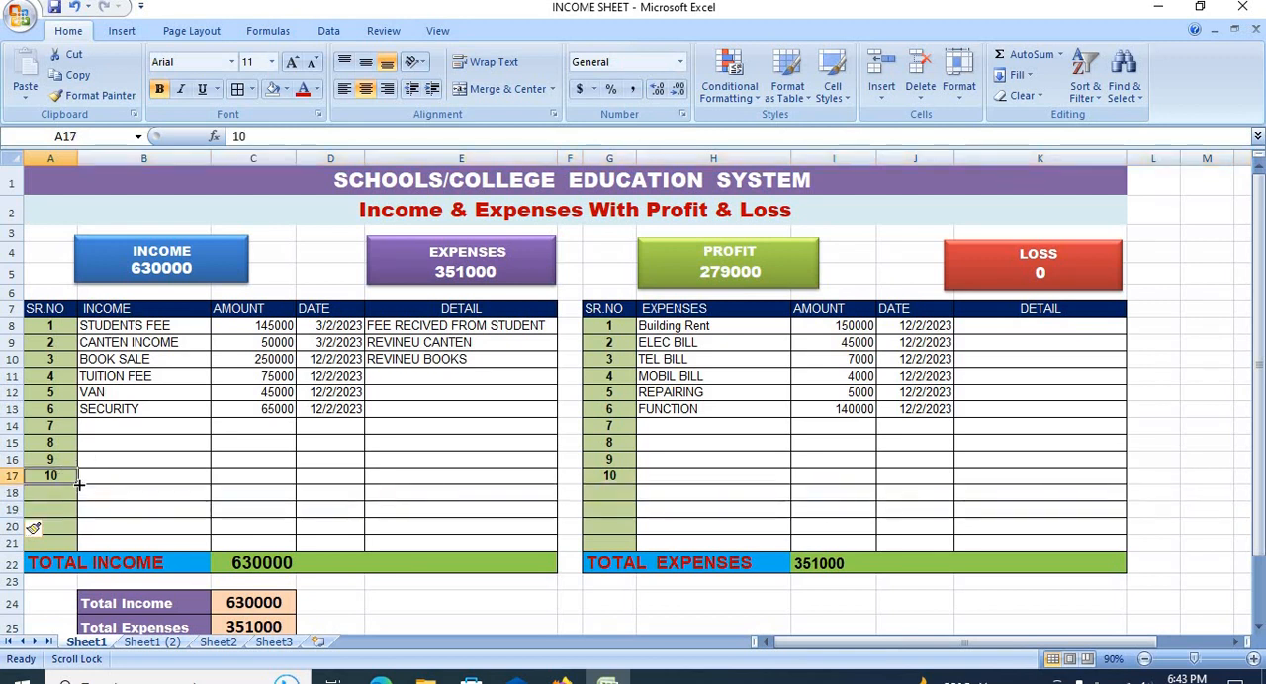
left_click_drag(80, 494, 72, 545)
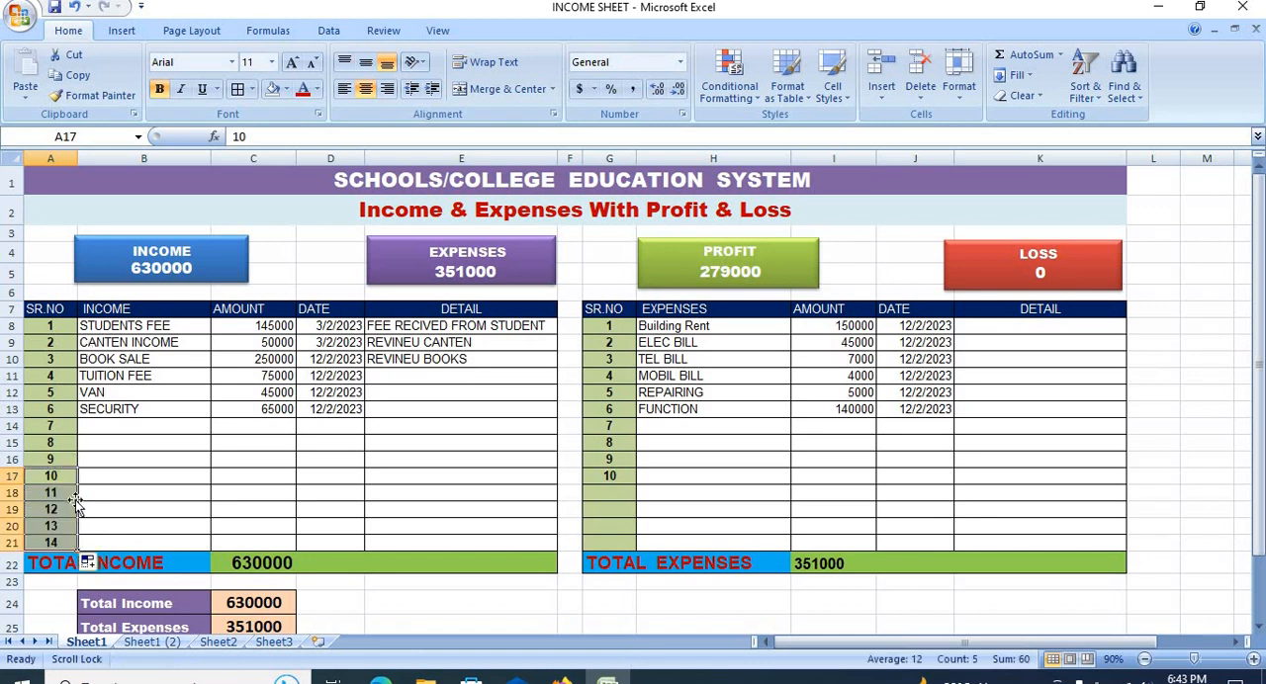
left_click(619, 475)
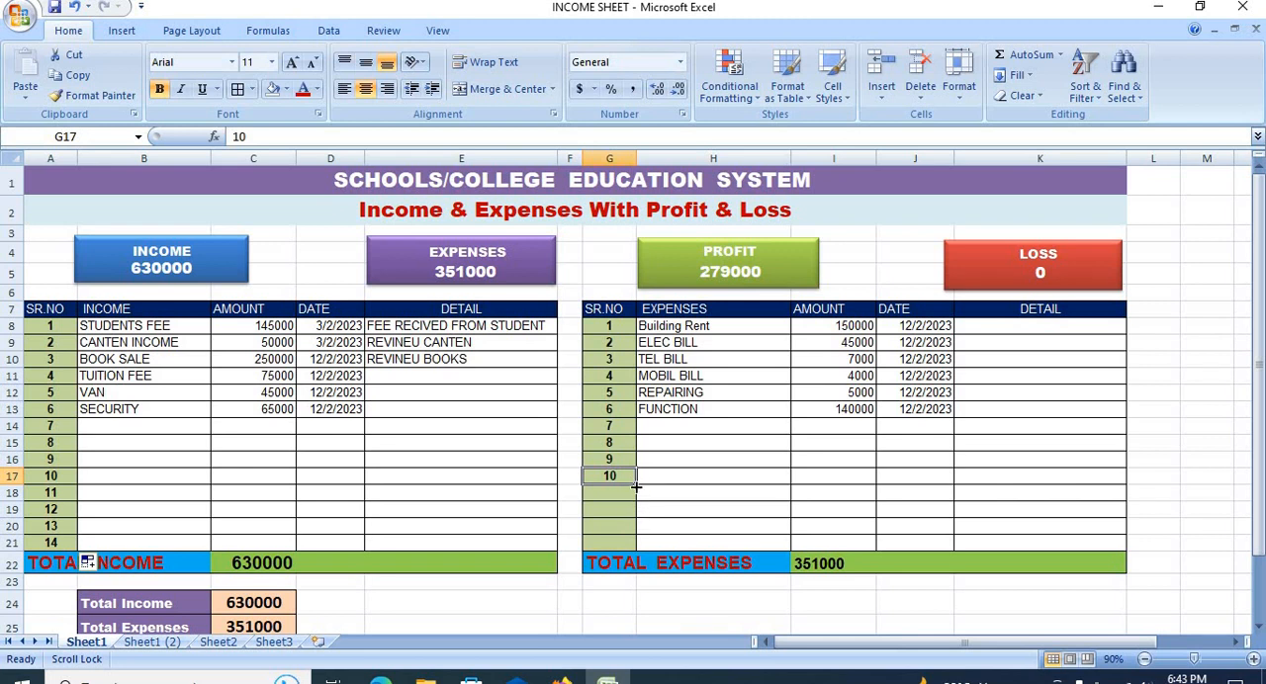
left_click_drag(637, 485, 633, 546)
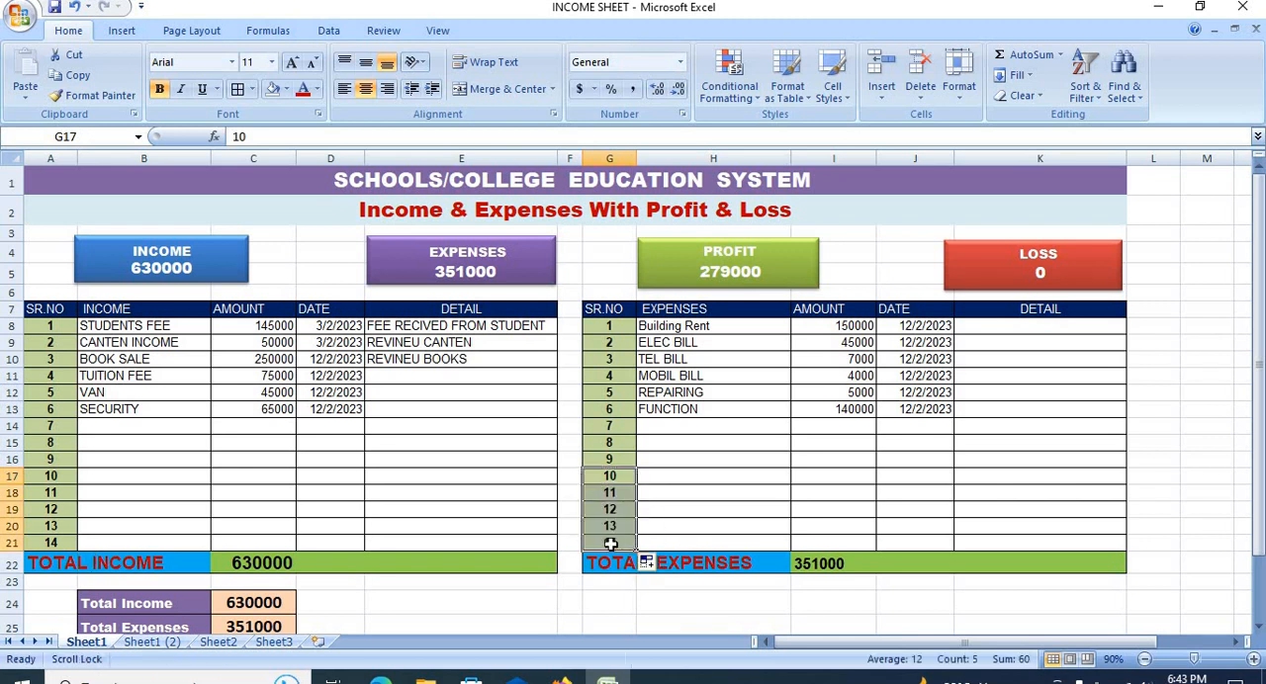
left_click(809, 479)
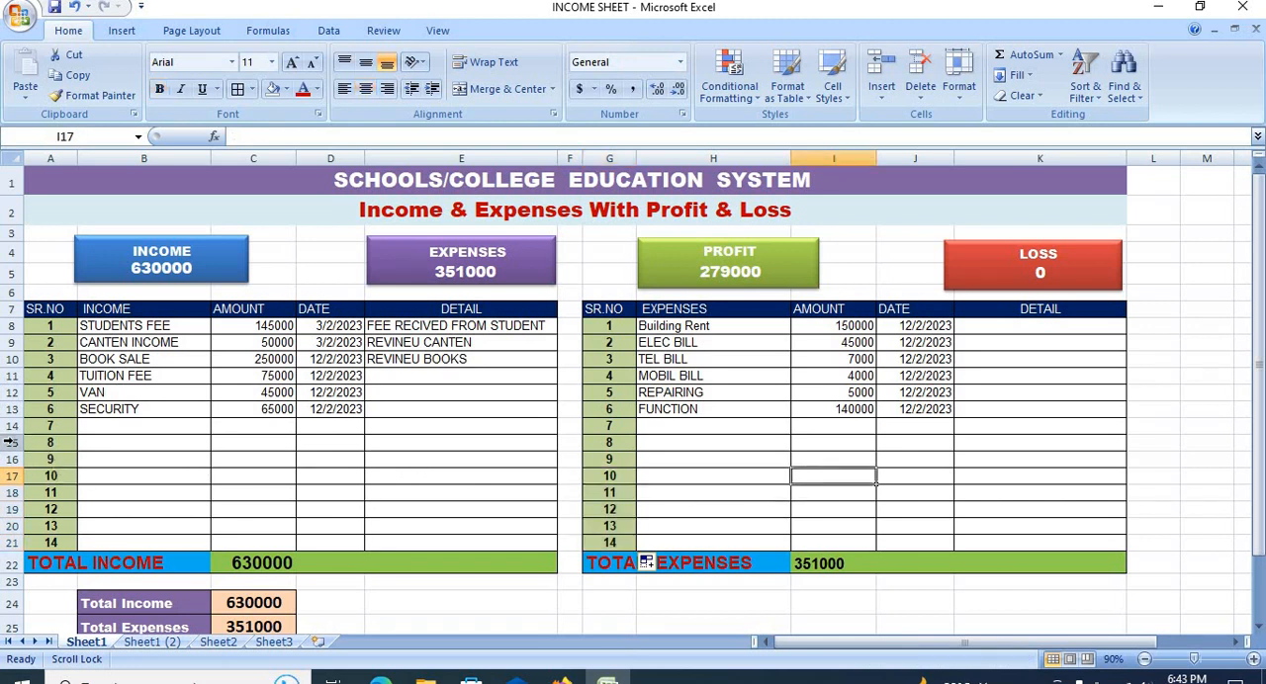
Step: Examine the extended rows of both tables, the sheet headings and the summary table beneath them
left_click_drag(7, 443, 10, 526)
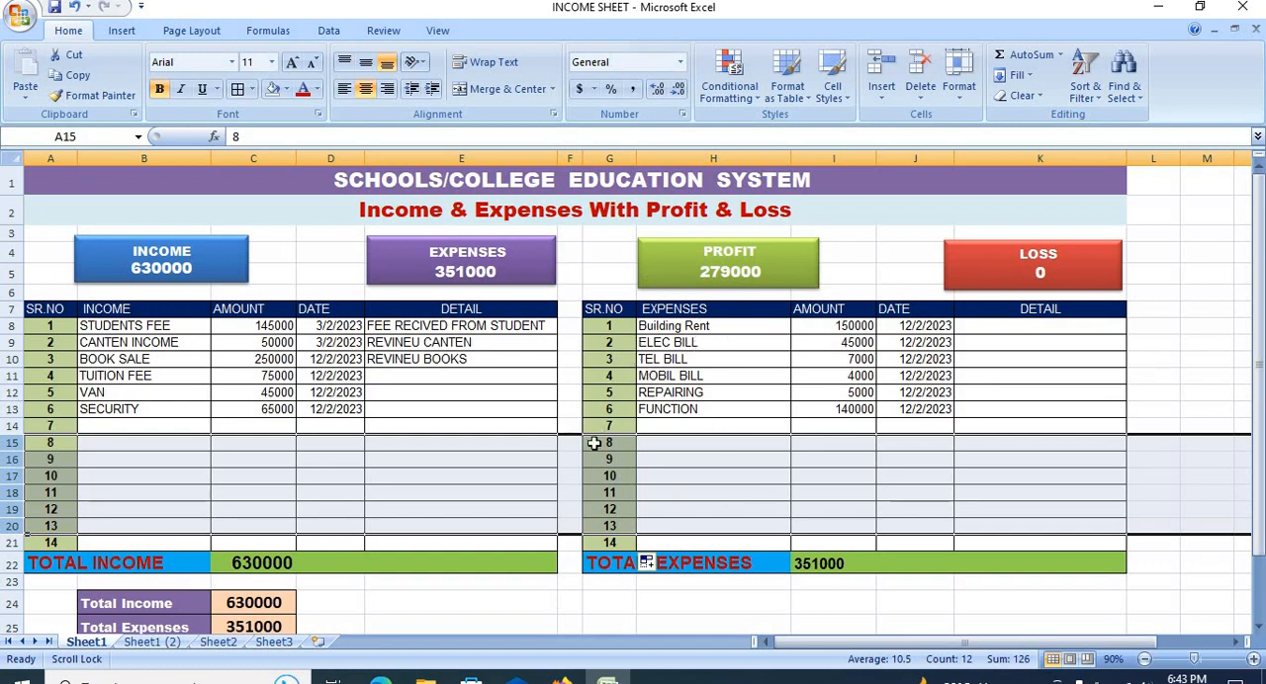
left_click(516, 211)
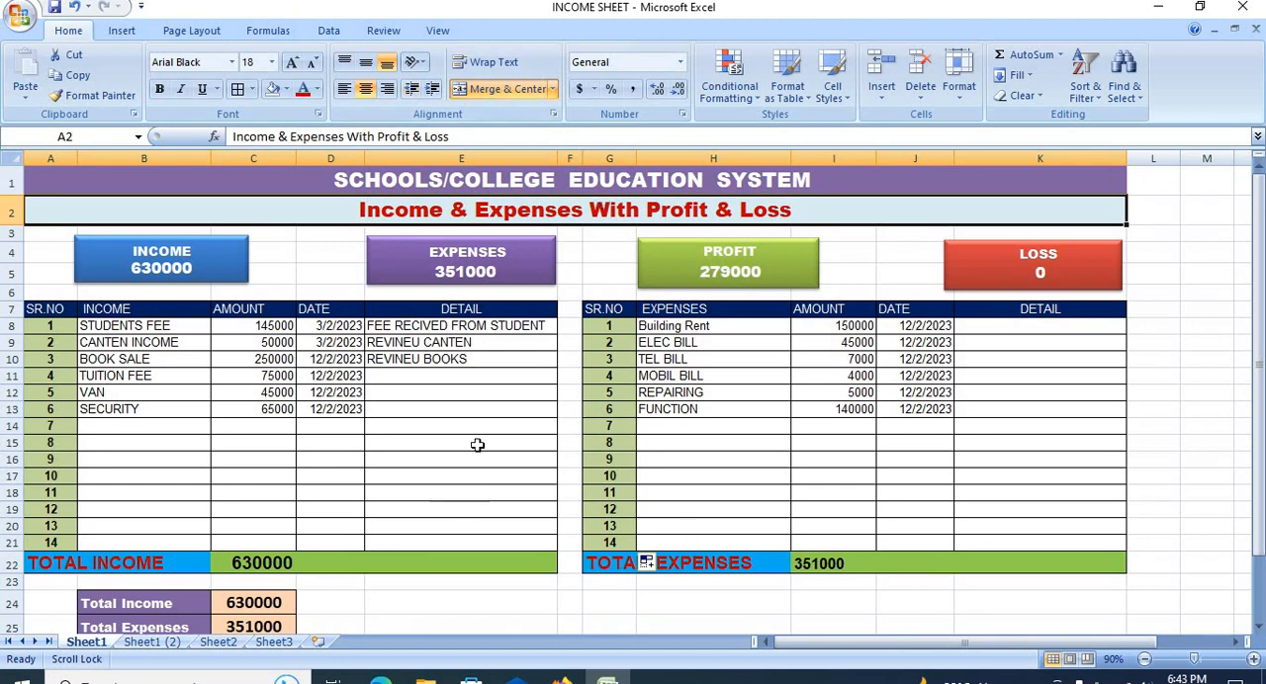
left_click(852, 410)
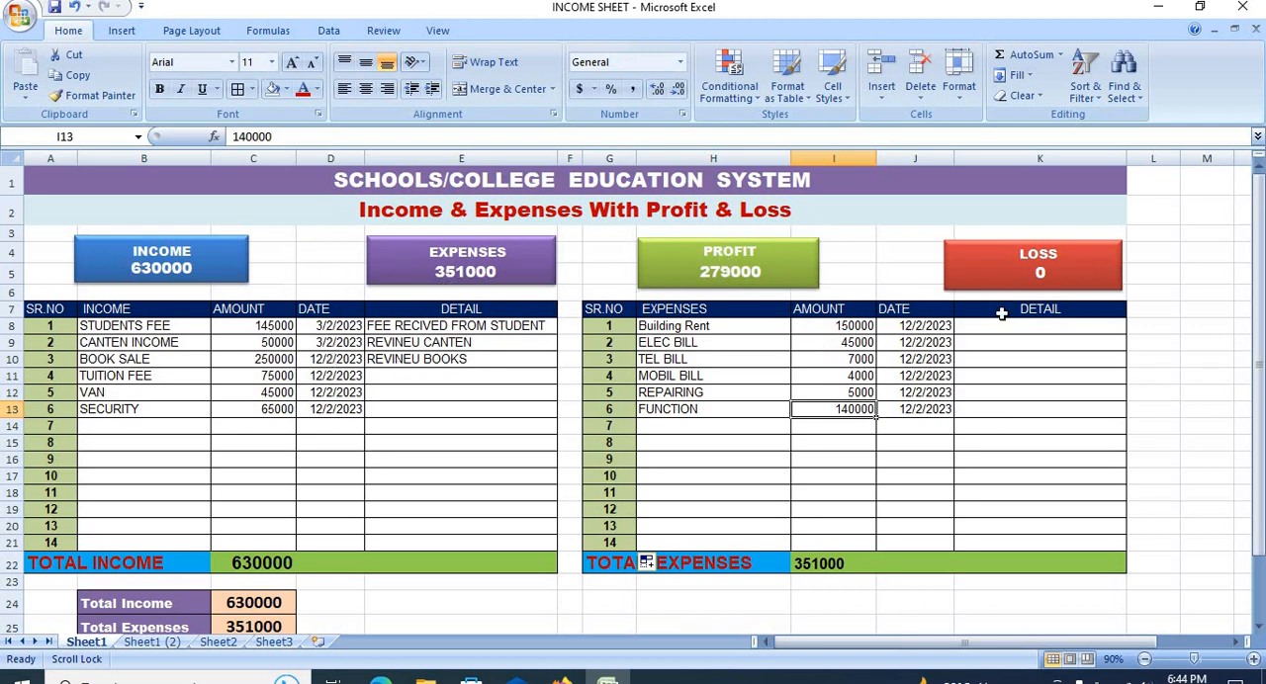
scroll(710, 307, "down", 2)
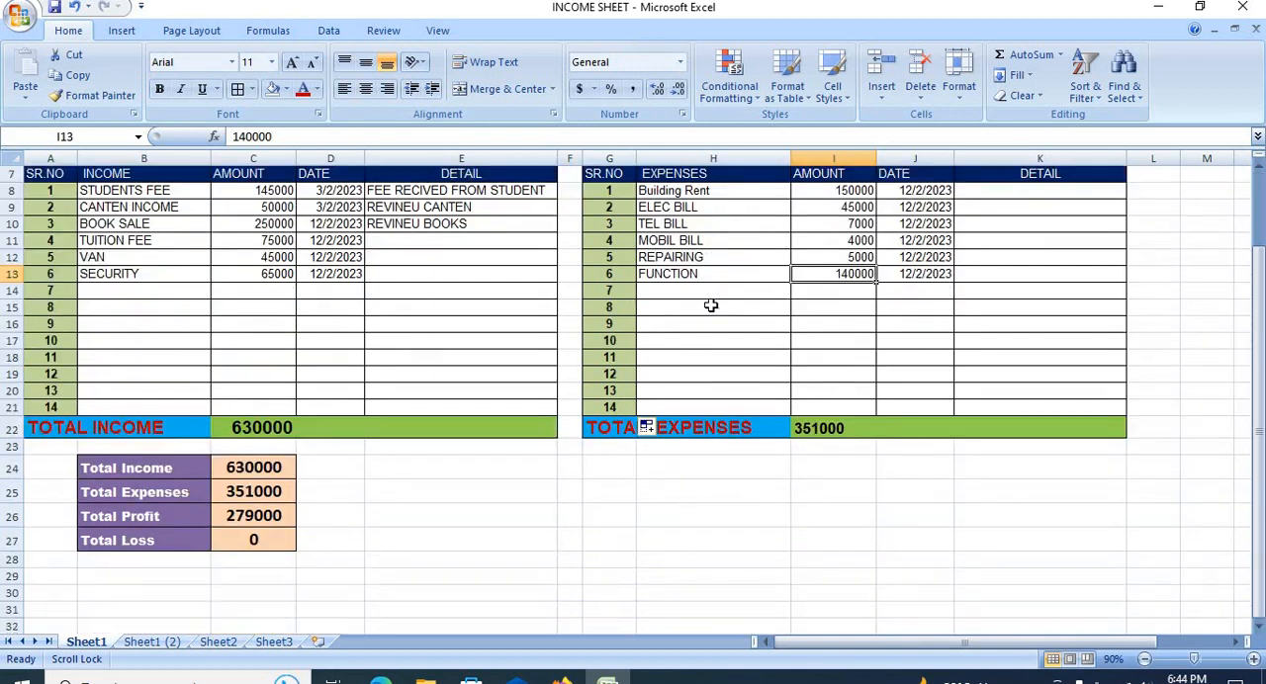
scroll(710, 307, "up", 2)
scroll(711, 307, "down", 2)
scroll(710, 306, "up", 2)
scroll(710, 307, "down", 3)
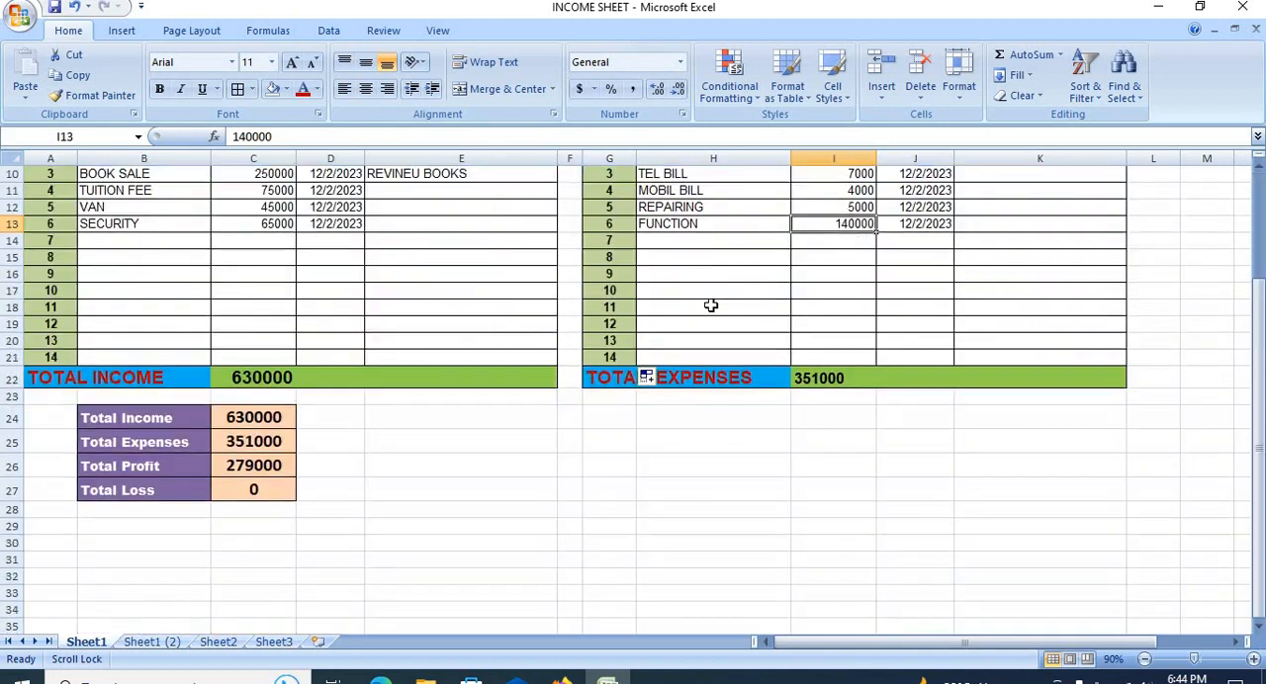
scroll(711, 308, "up", 3)
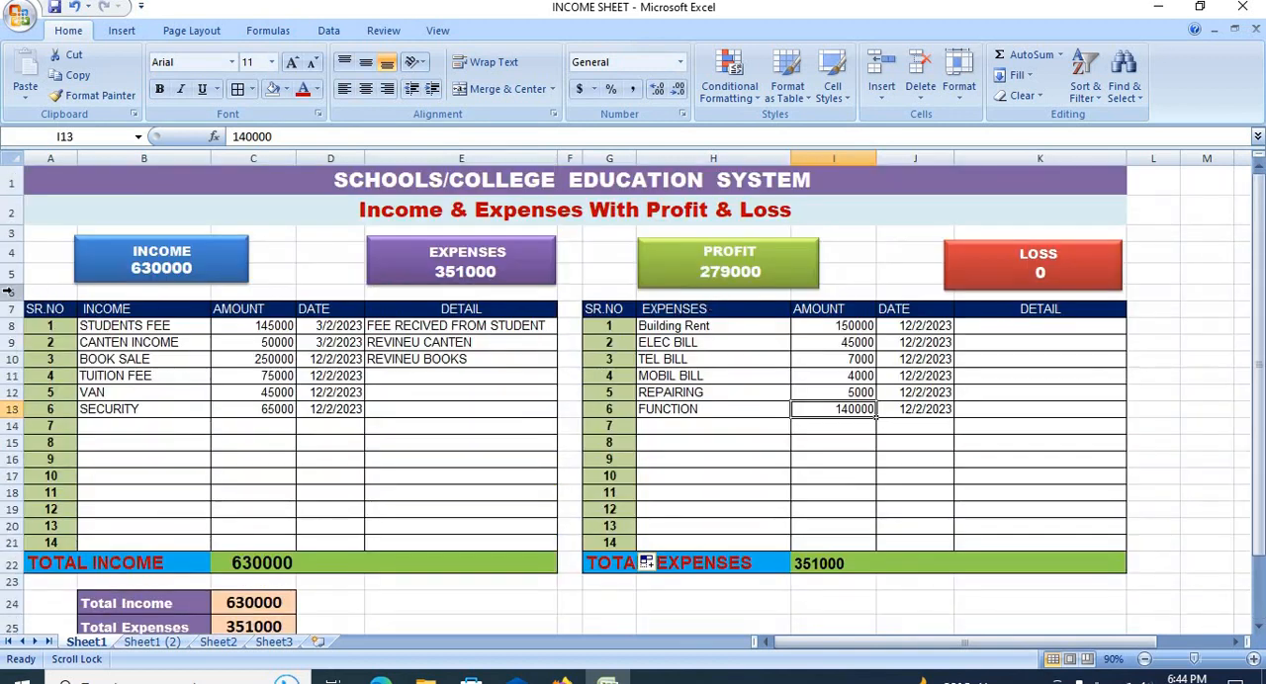
Step: Freeze the panes above row 8 so the titles, total boxes and table headers stay in view
left_click(12, 326)
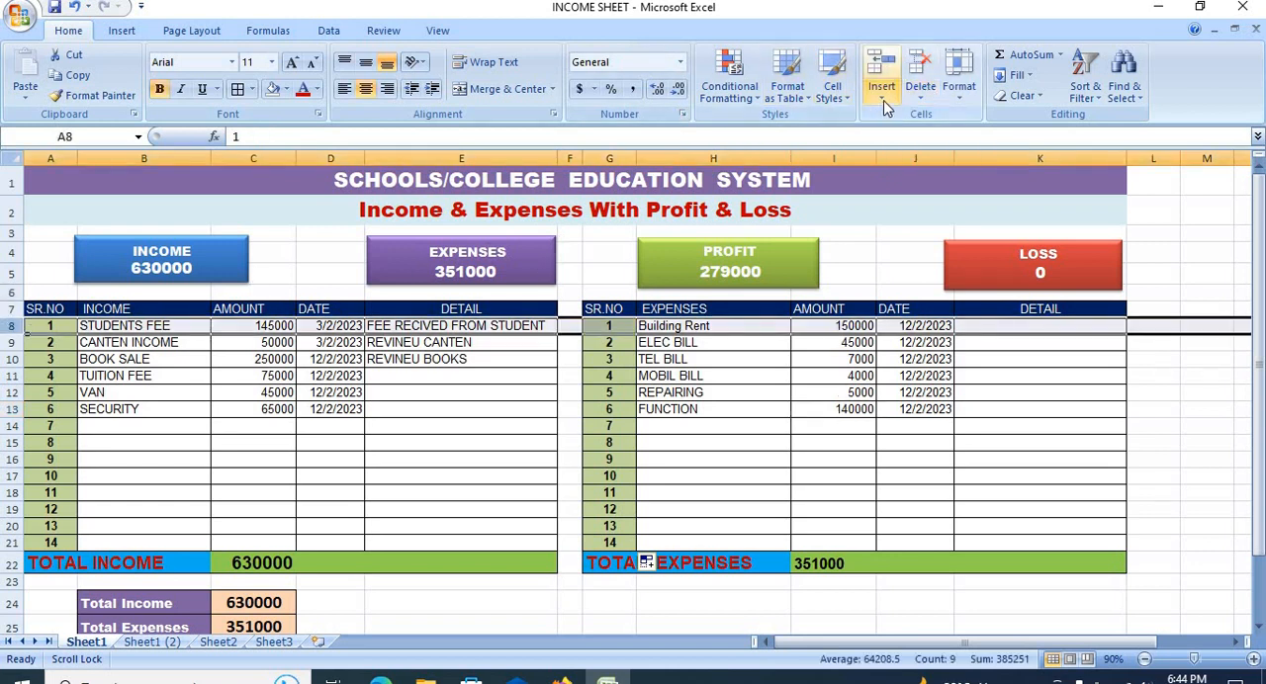
left_click(384, 31)
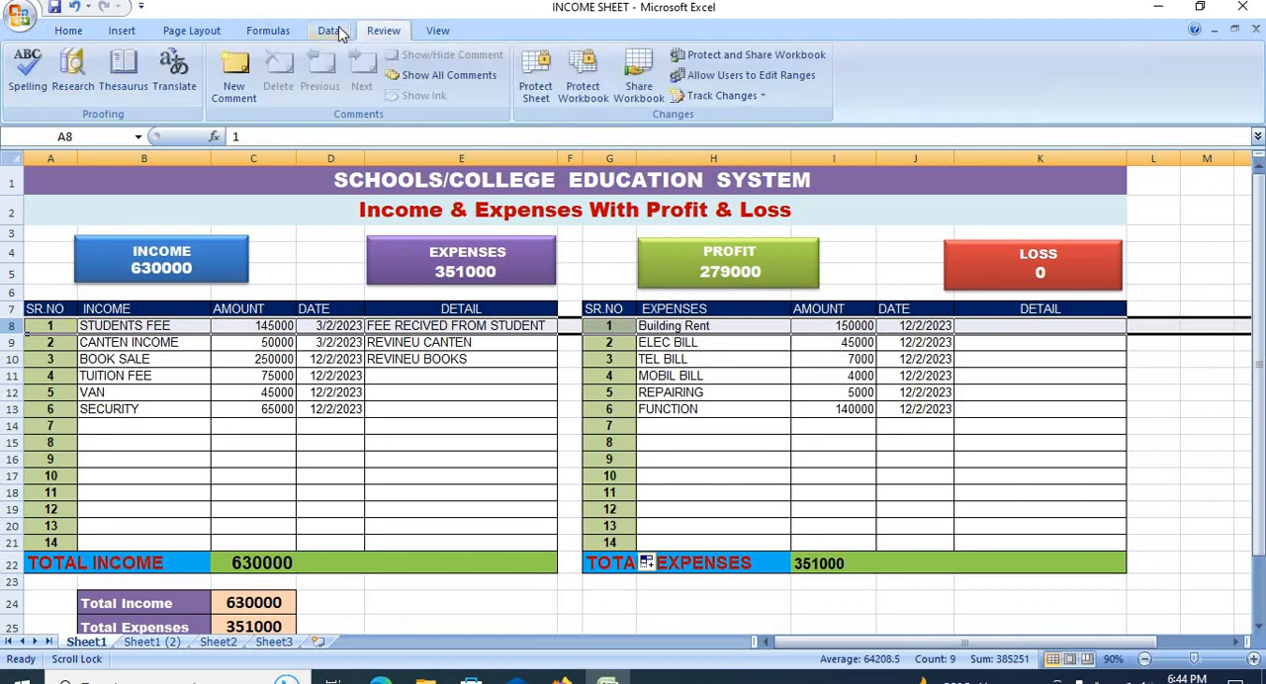
left_click(337, 32)
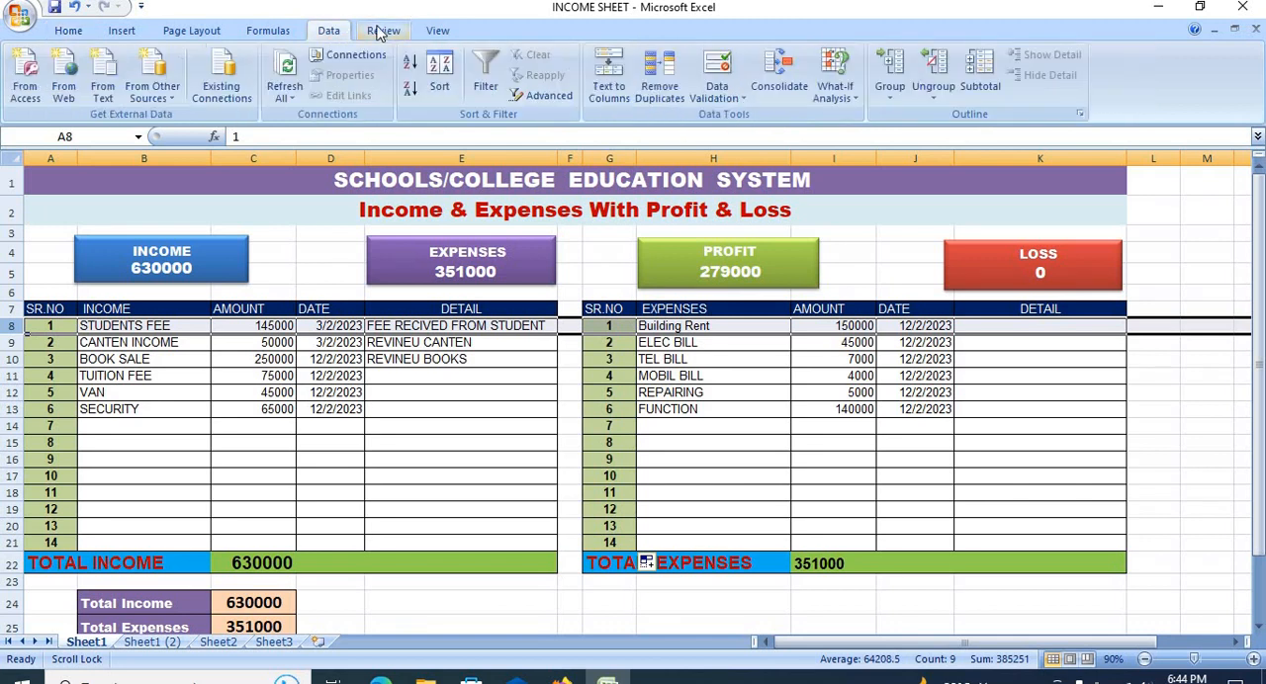
left_click(382, 33)
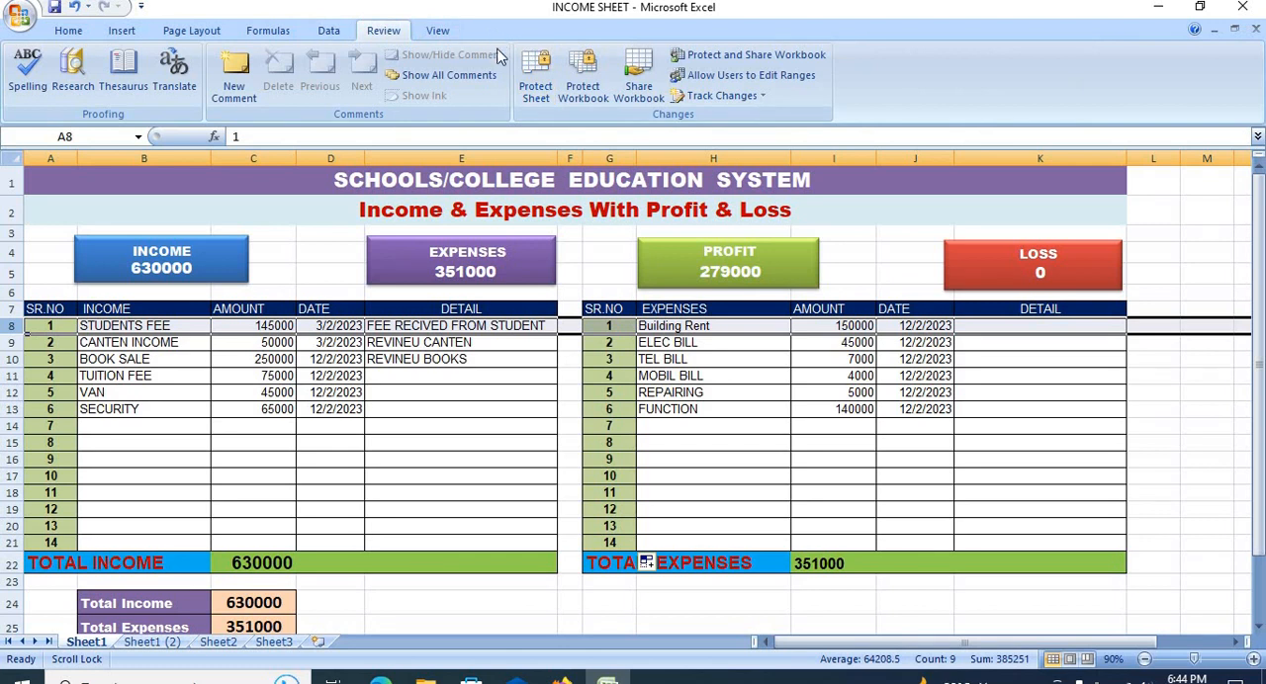
left_click(441, 33)
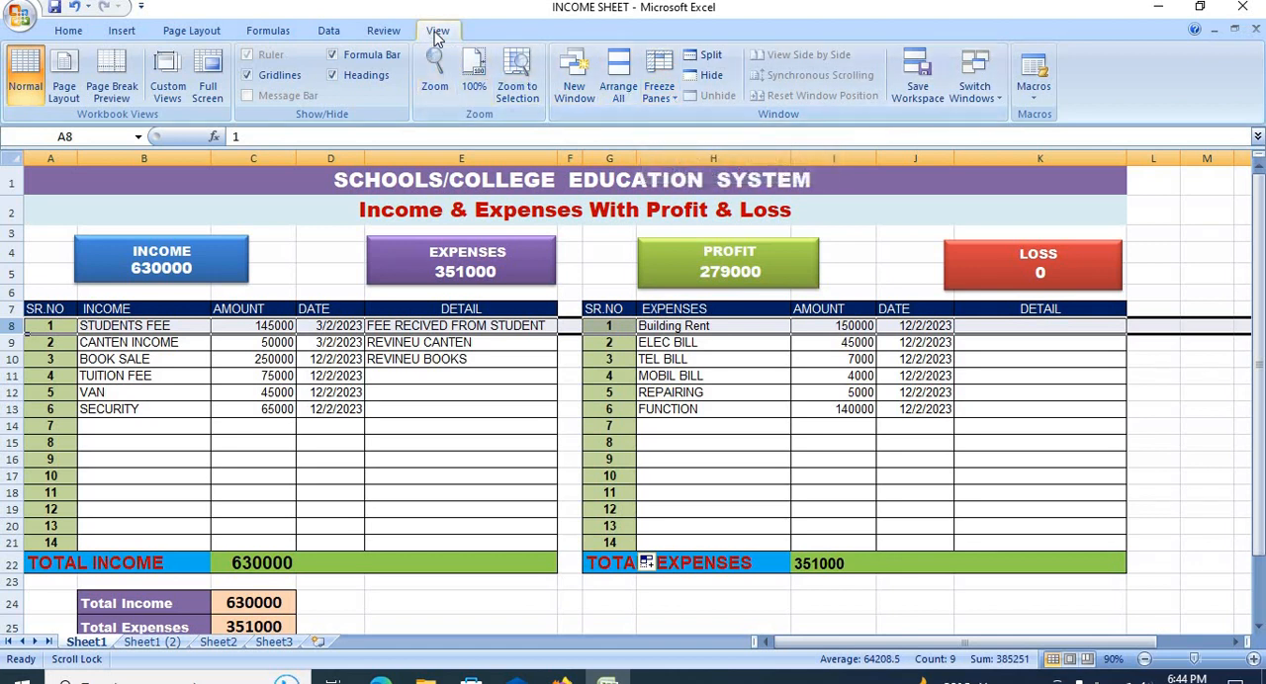
left_click(661, 91)
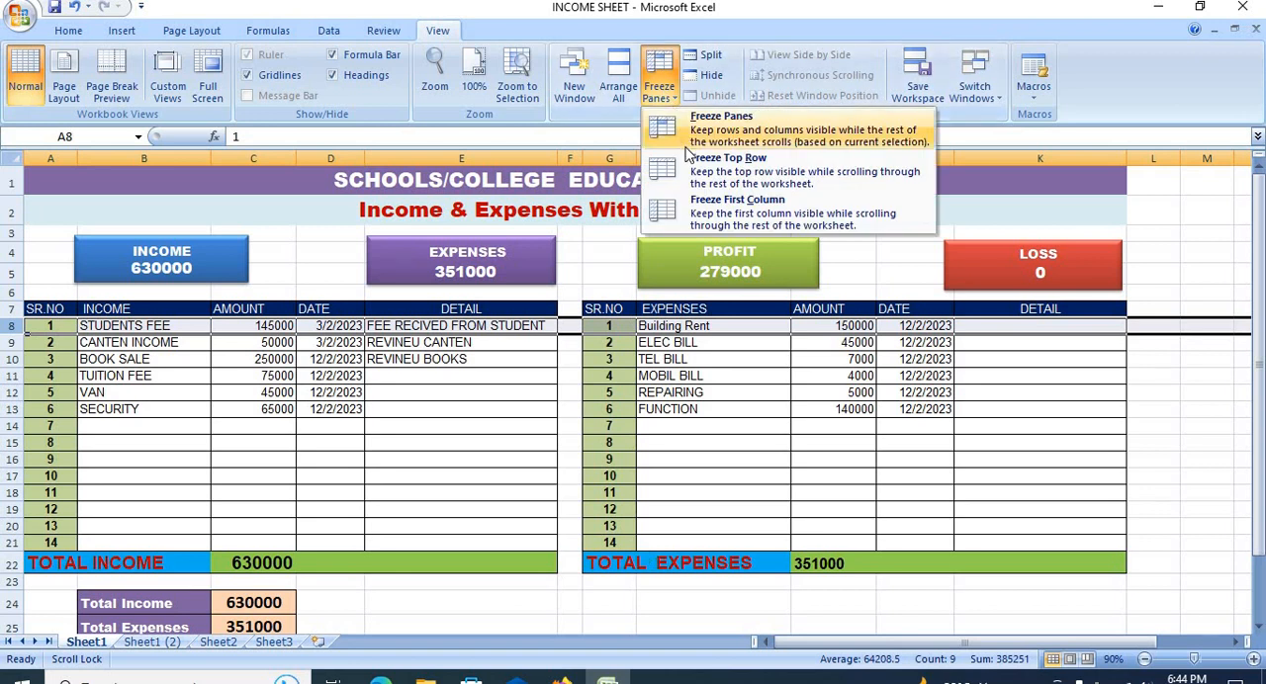
left_click(689, 132)
left_click(513, 392)
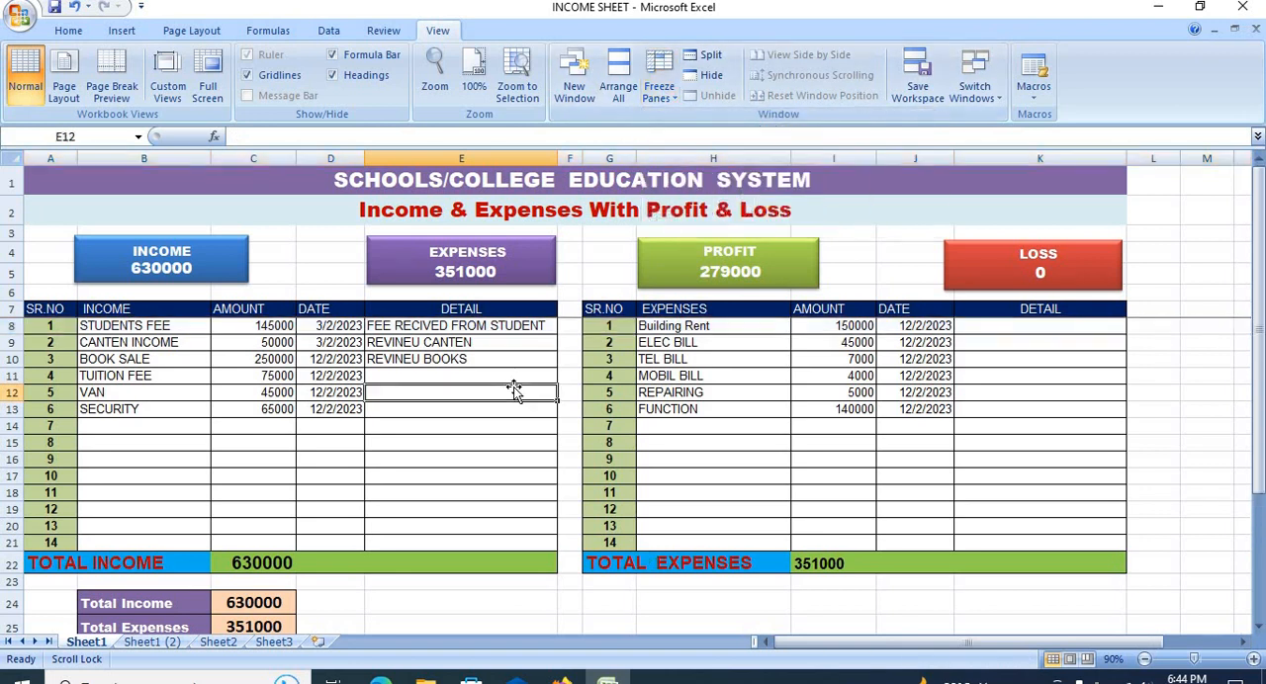
Step: Check that the titles, total boxes and table headers stay fixed over the income and expenses rows, and inspect the total expenses formula
scroll(513, 392, "down", 2)
scroll(513, 392, "up", 2)
scroll(513, 387, "down", 3)
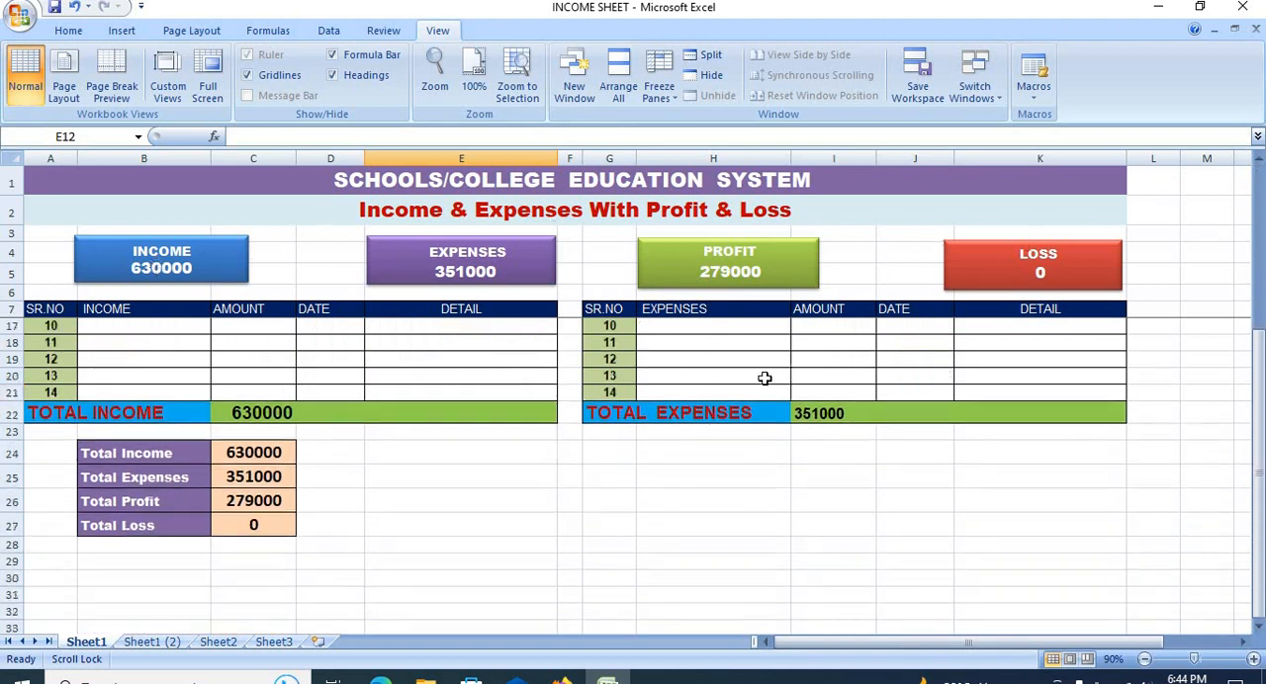
scroll(744, 391, "up", 3)
scroll(744, 391, "down", 3)
scroll(744, 392, "up", 3)
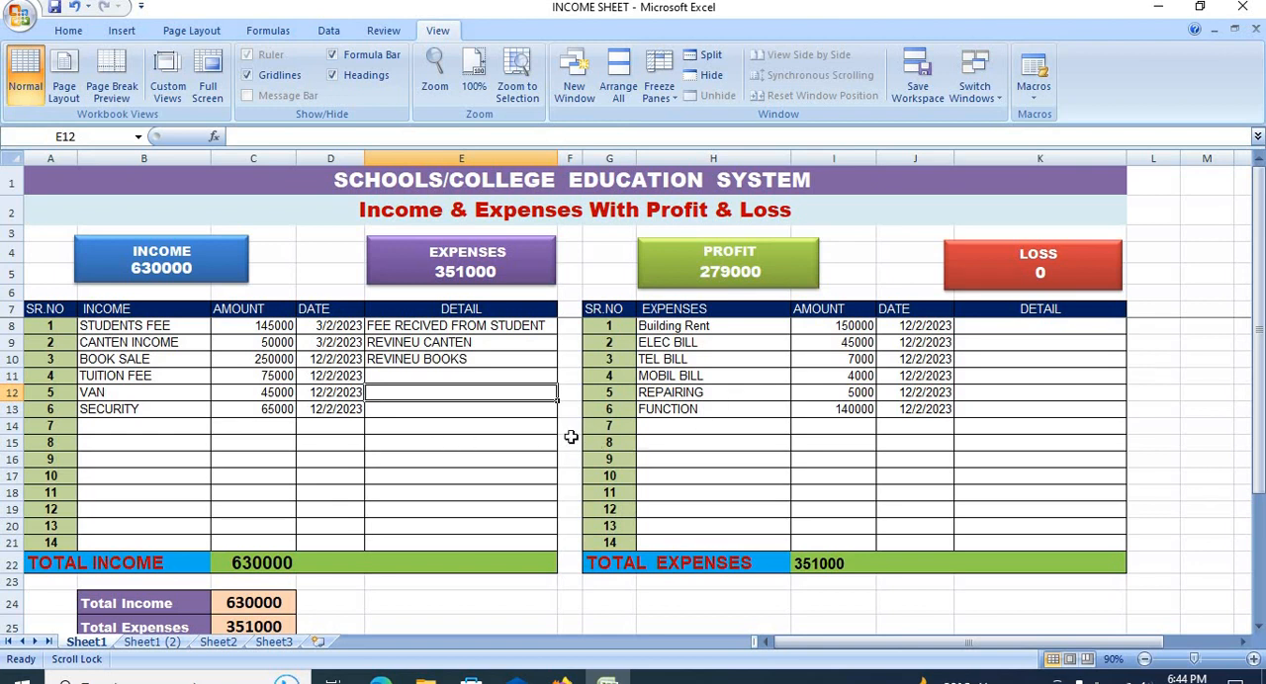
scroll(571, 437, "down", 2)
scroll(571, 437, "up", 2)
left_click(809, 563)
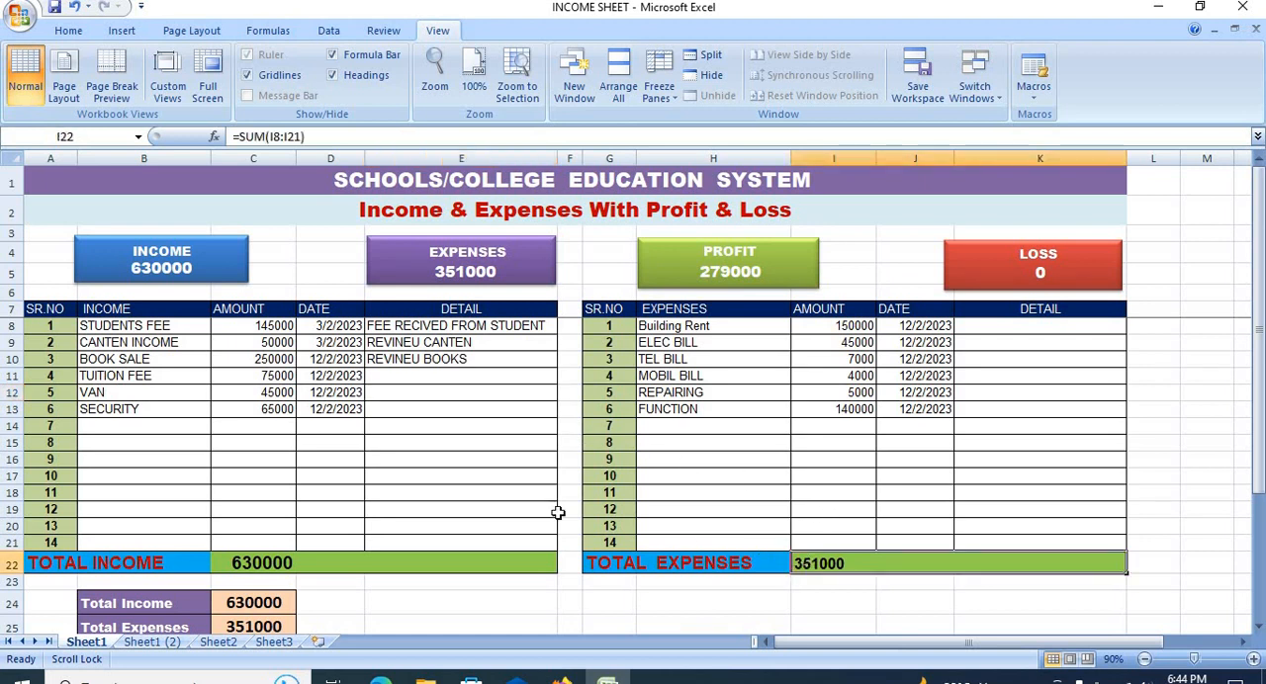
right_click(89, 648)
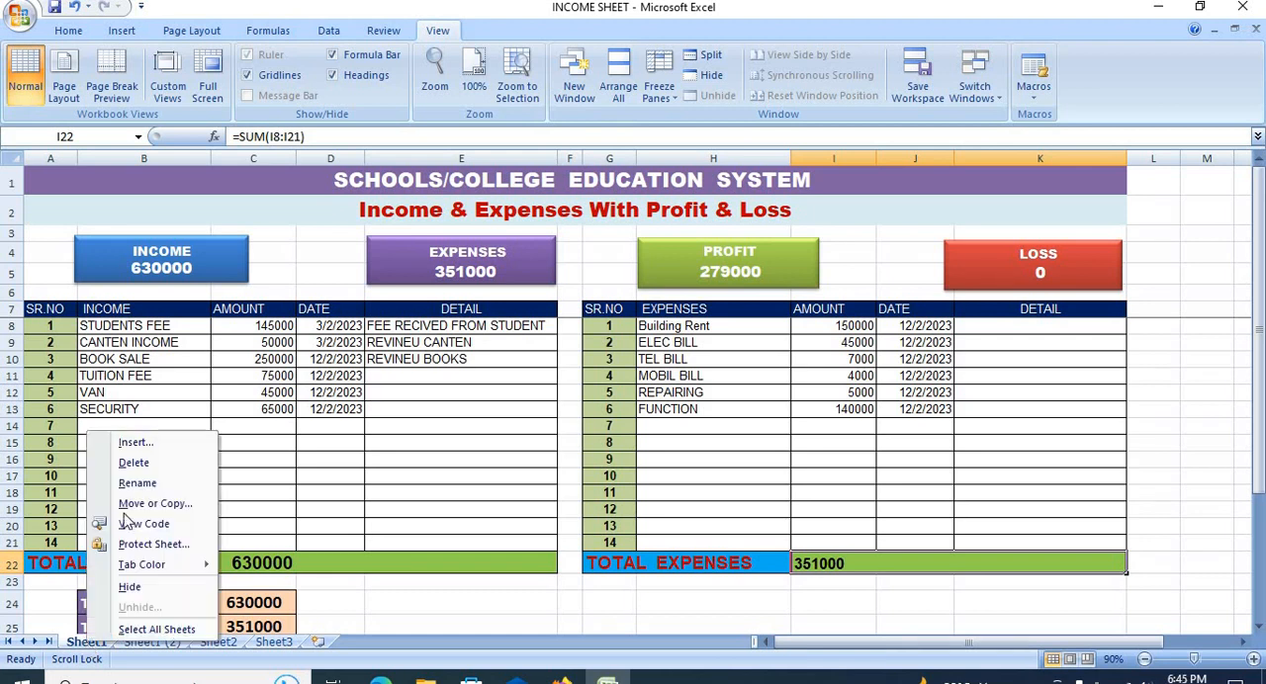
mouse_move(176, 565)
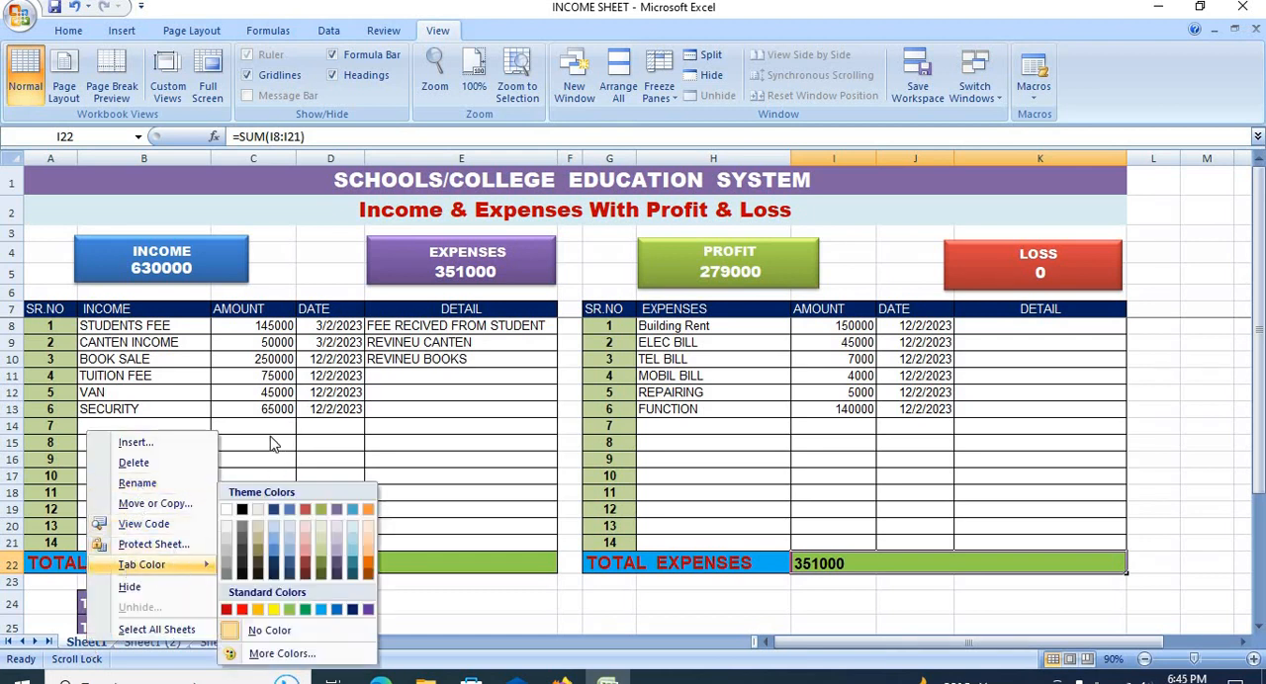
left_click(276, 431)
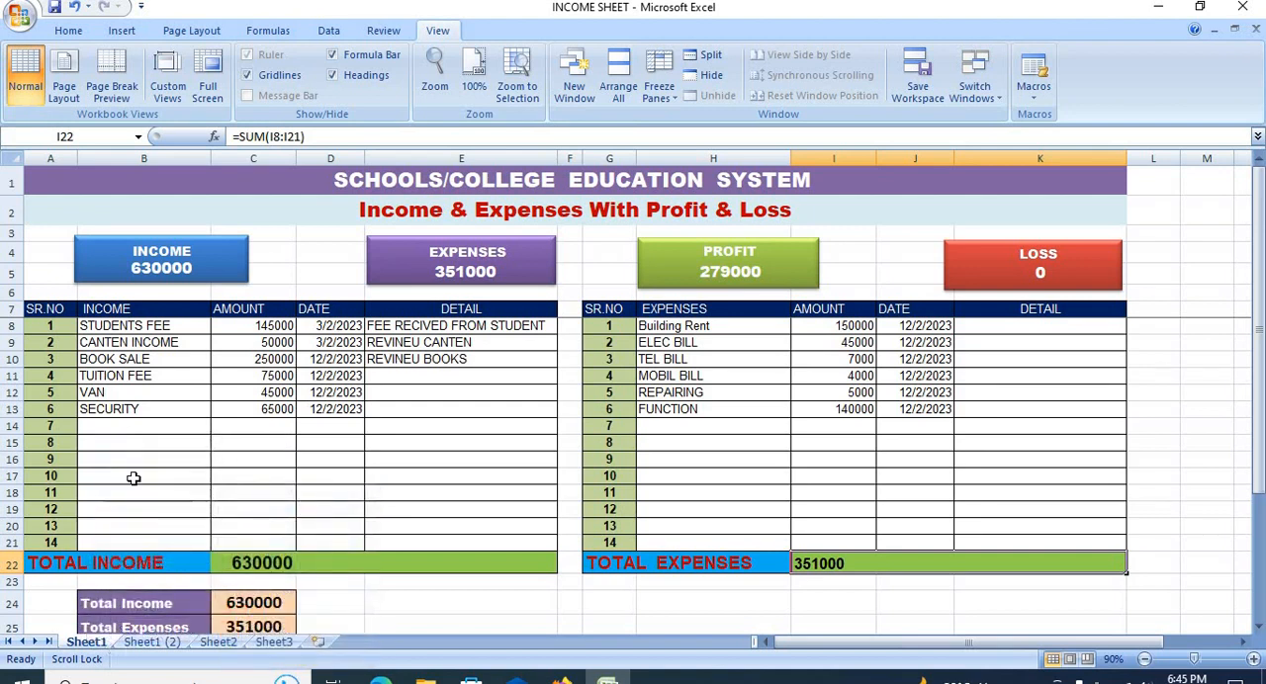
left_click(477, 442)
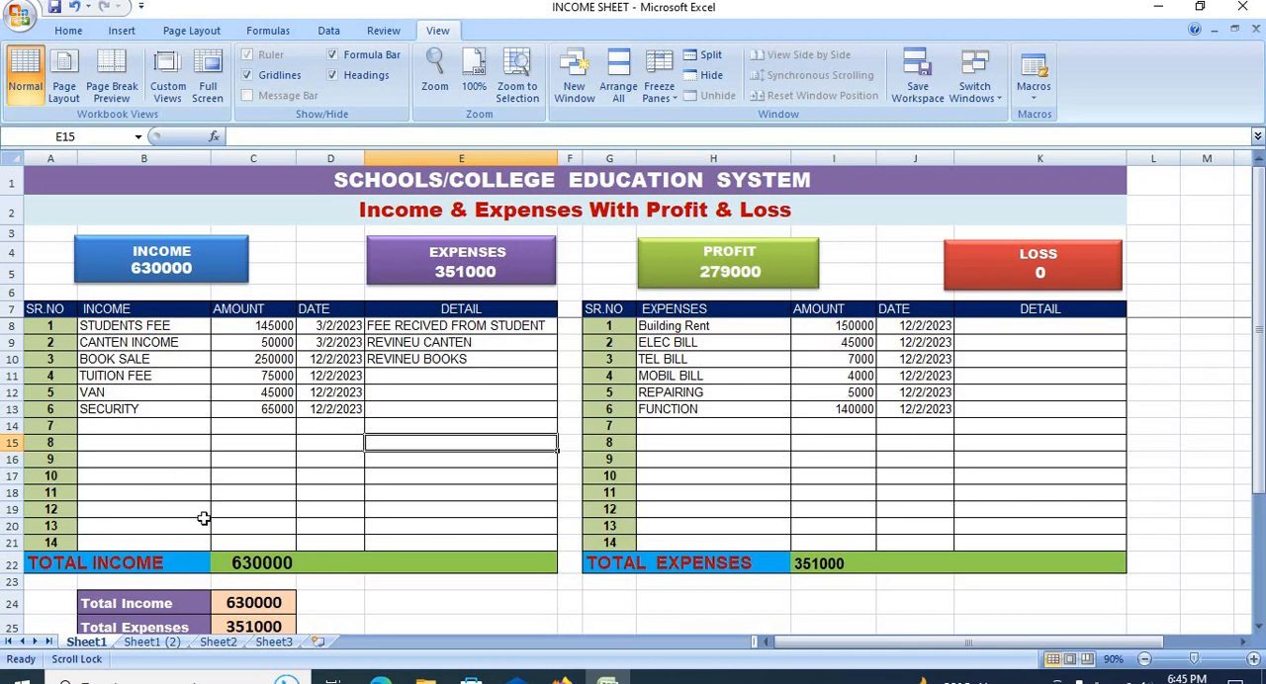
left_click(537, 621)
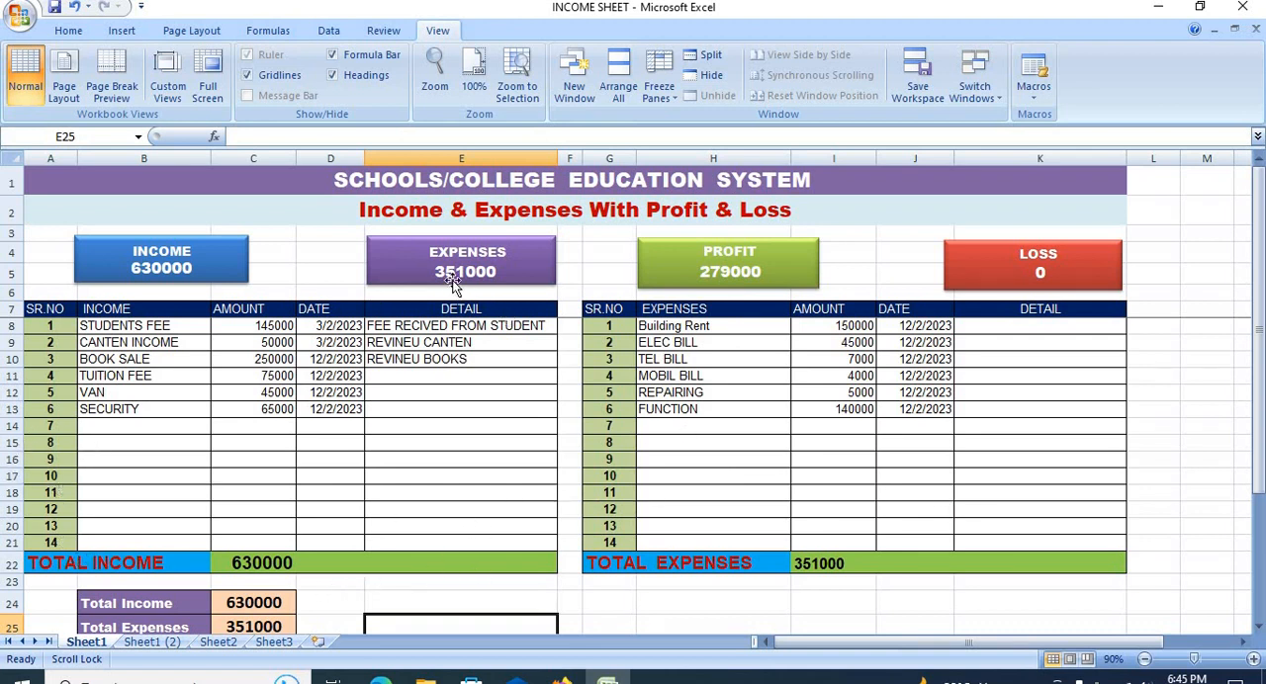
Step: Examine the HR TRADERS sheet, Sheet1 (2), including its two headings and the SALE and SERVICE CHARGE income entries with their amounts
left_click(151, 642)
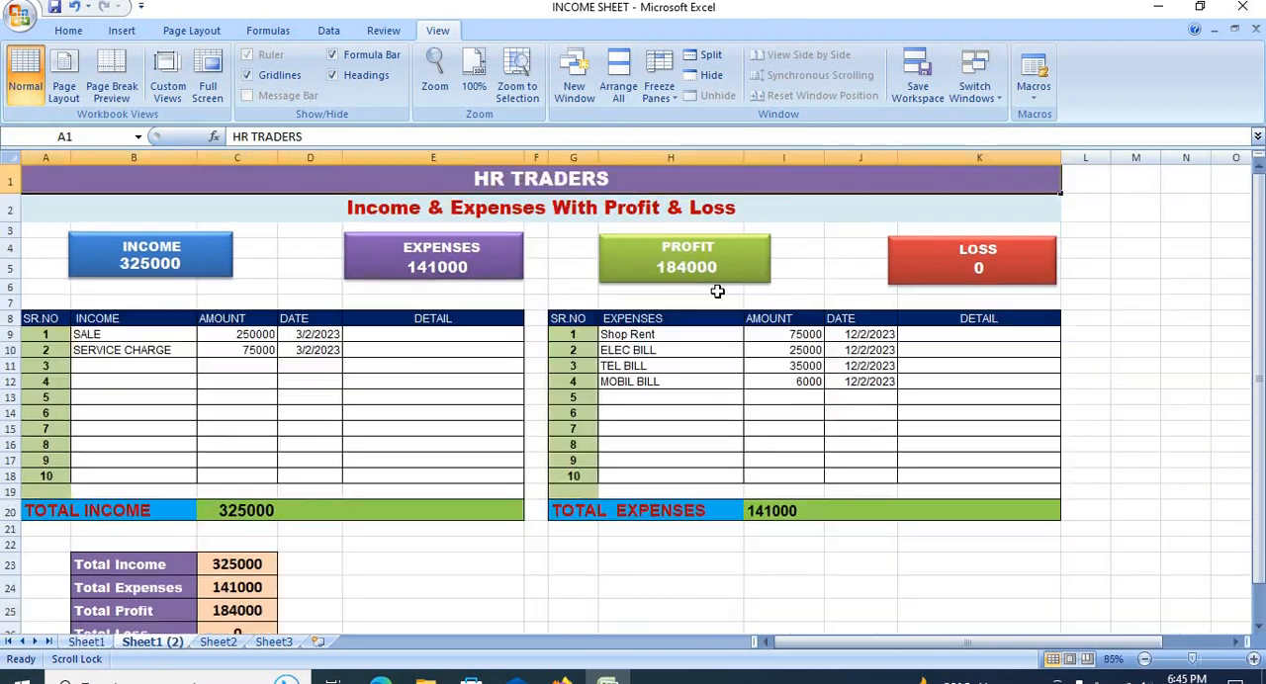
left_click(843, 384)
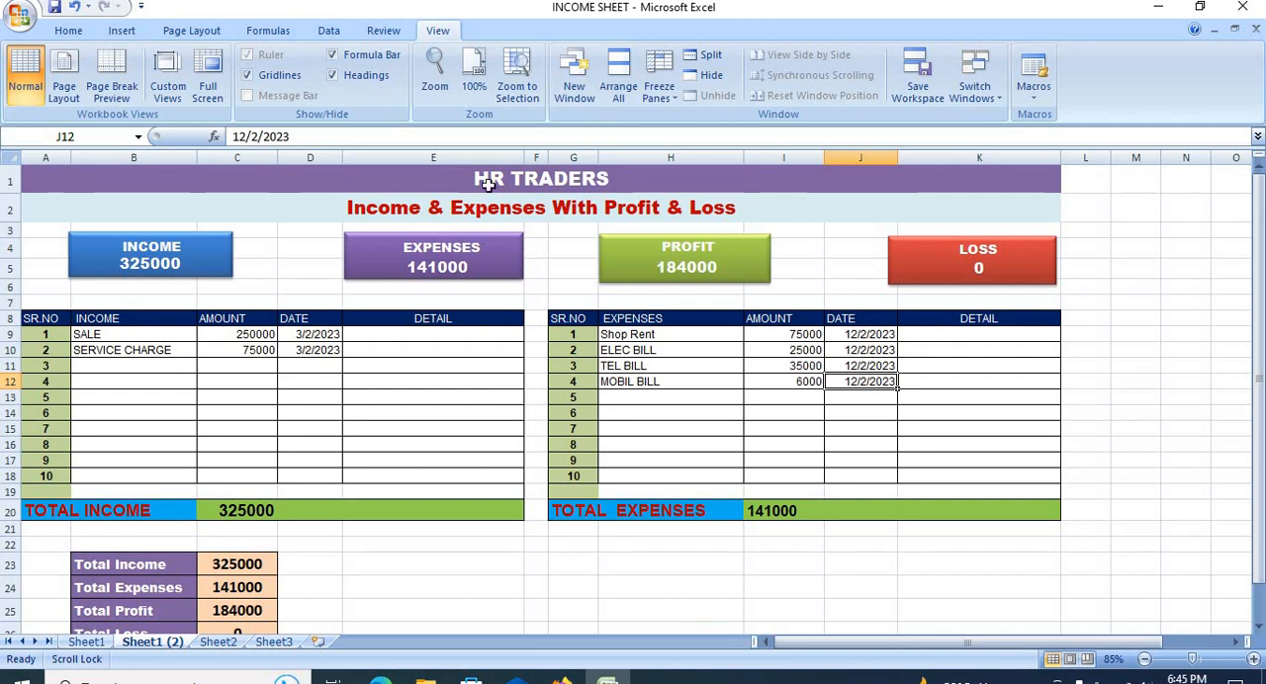
left_click(430, 177)
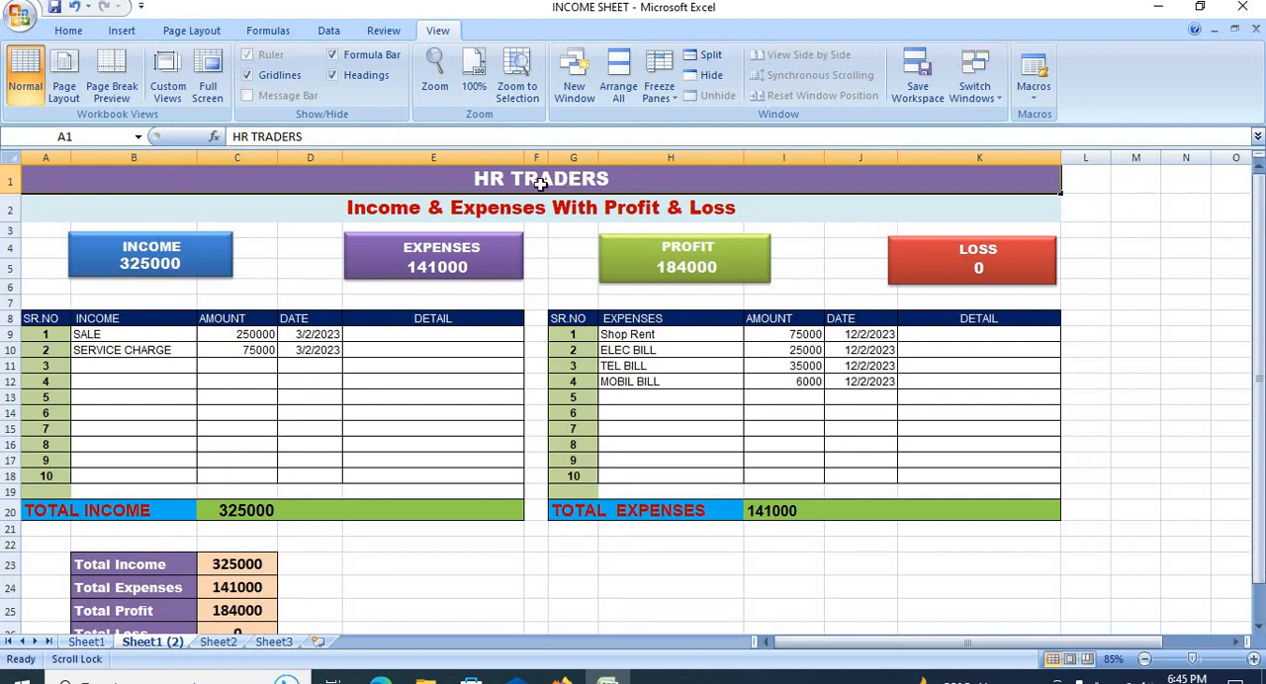
left_click(425, 208)
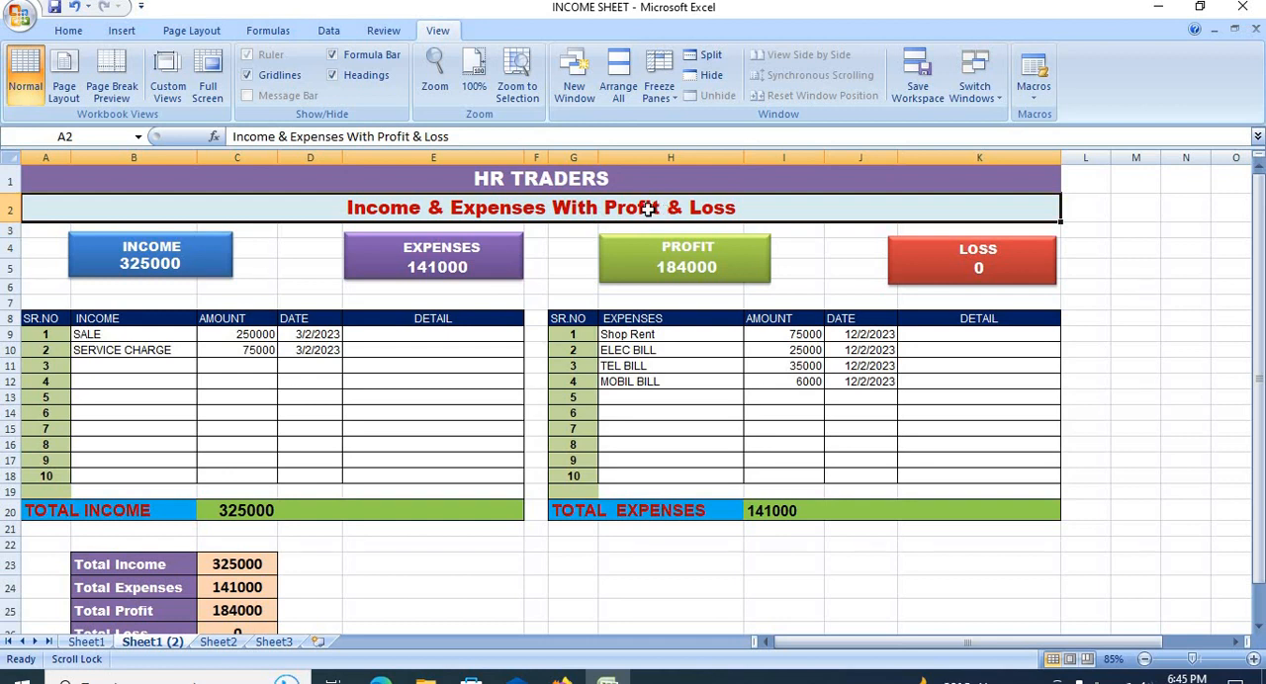
left_click(156, 344)
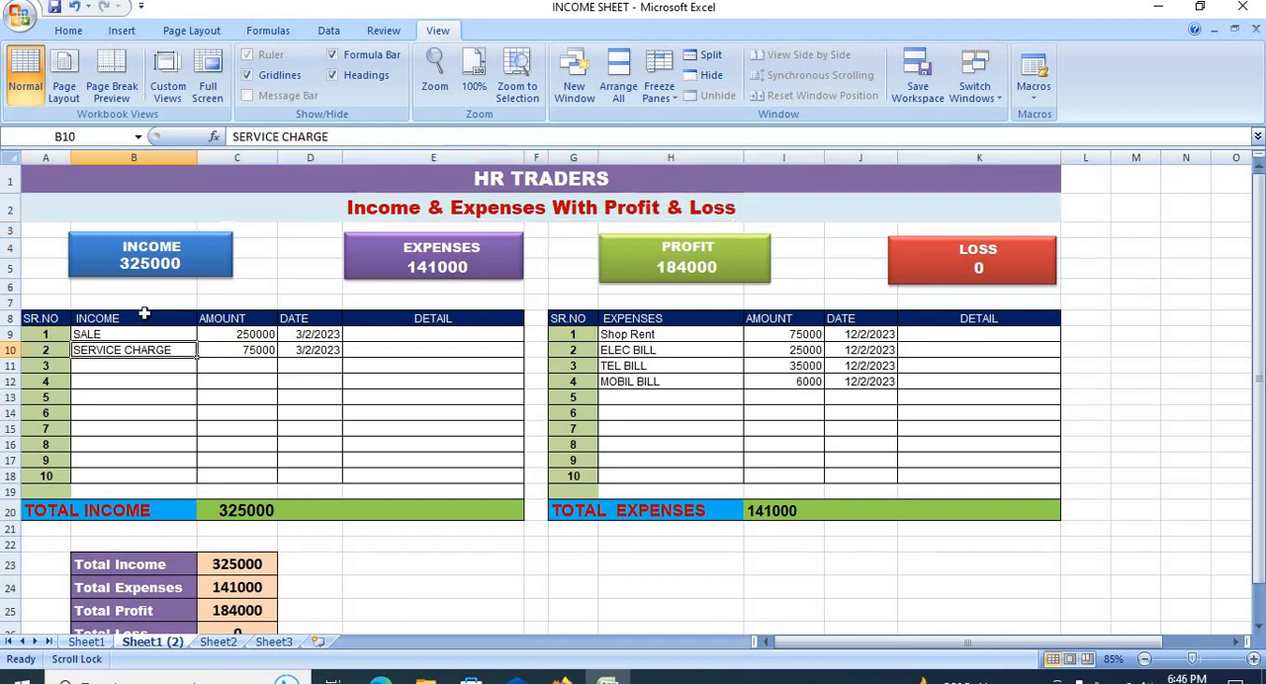
left_click(147, 334)
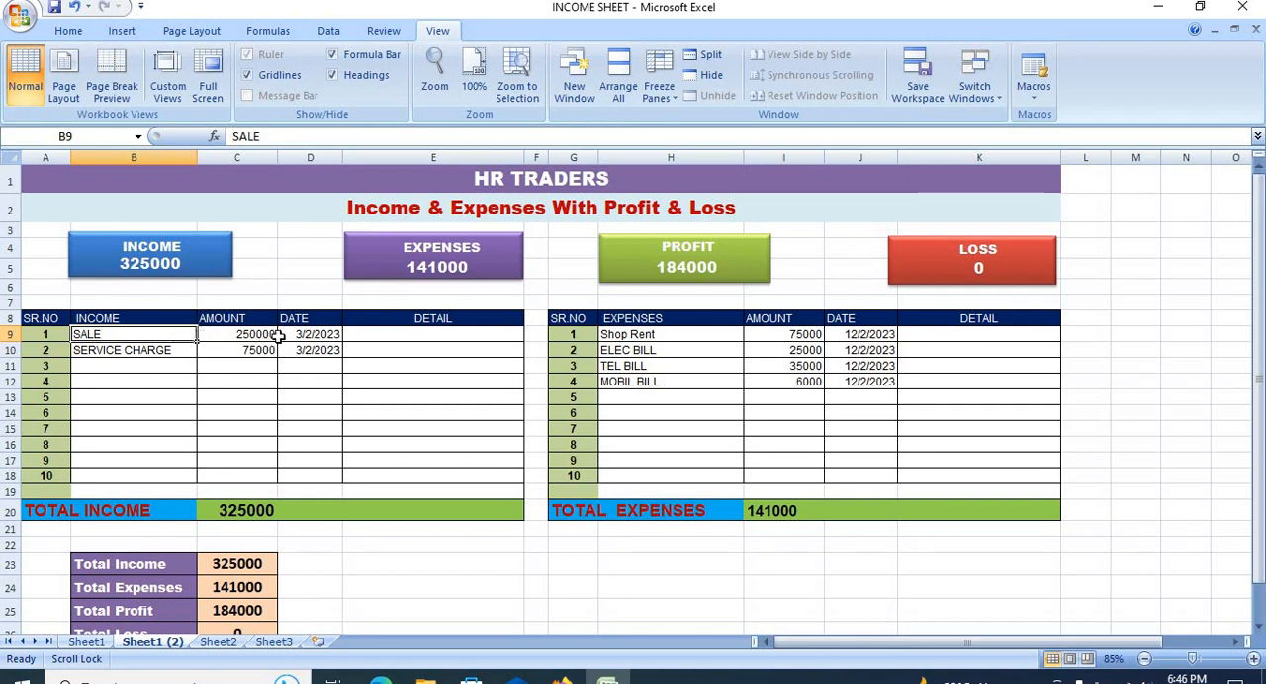
left_click(156, 351)
left_click(153, 335)
left_click(155, 352)
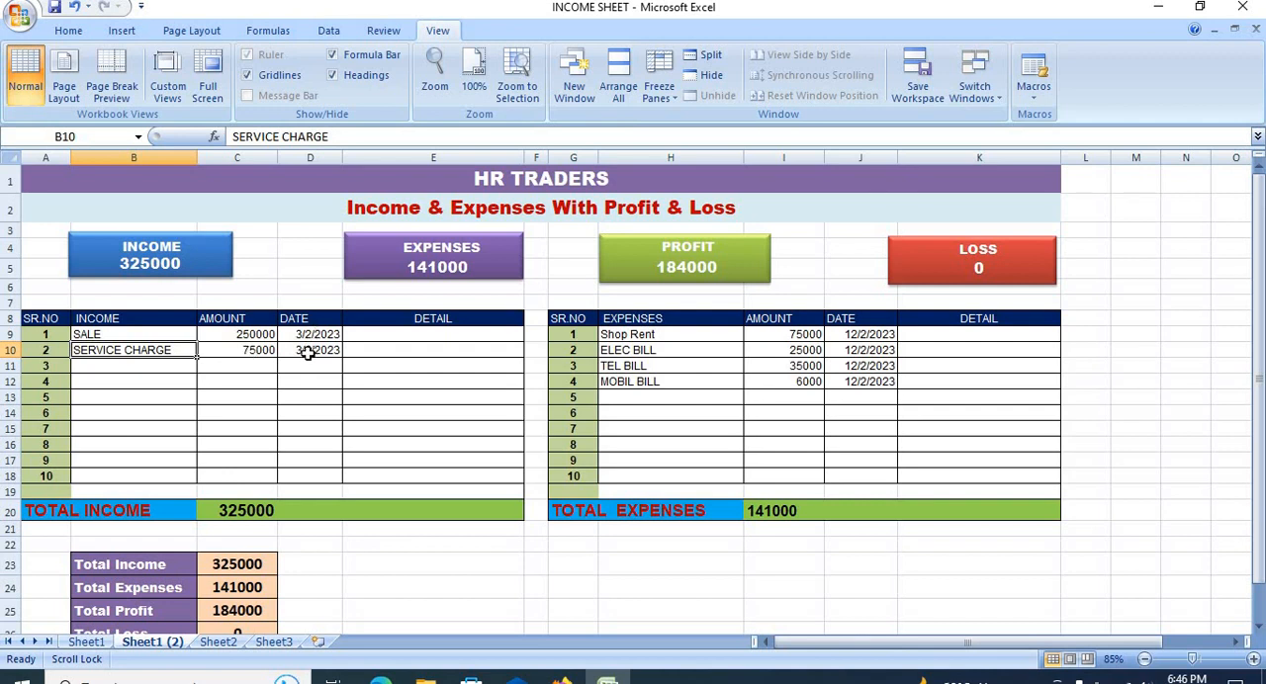
left_click(248, 336)
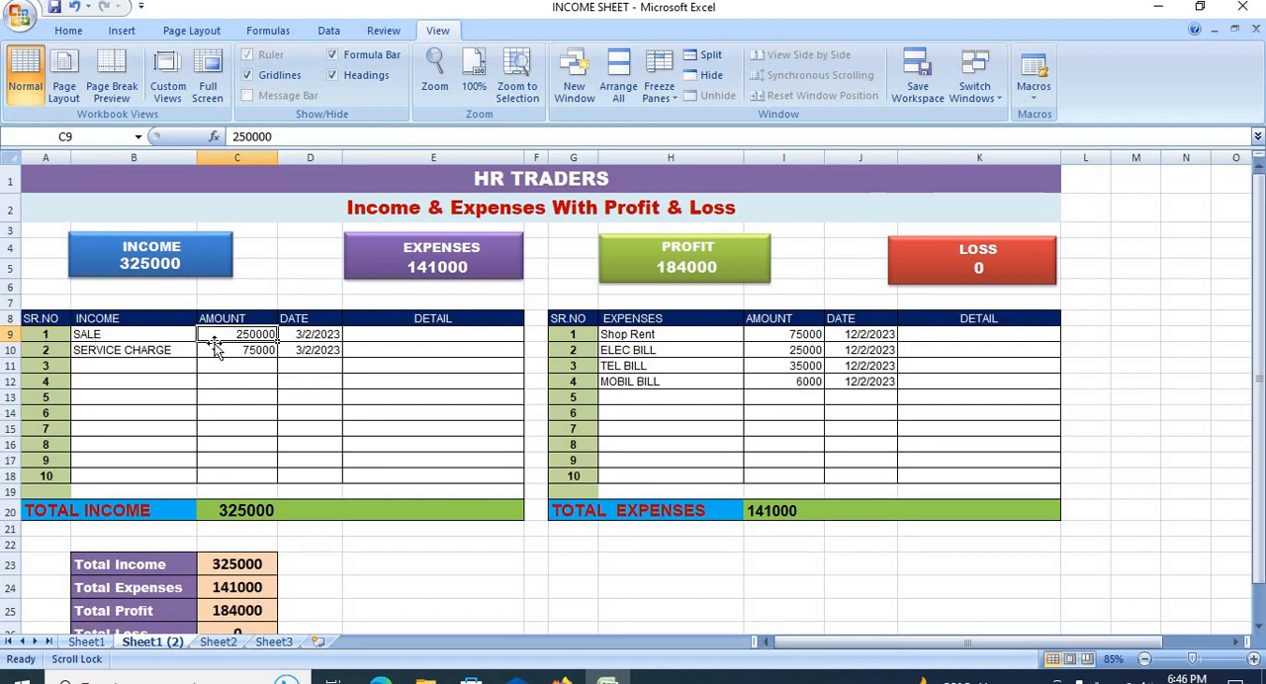
left_click_drag(230, 337, 234, 352)
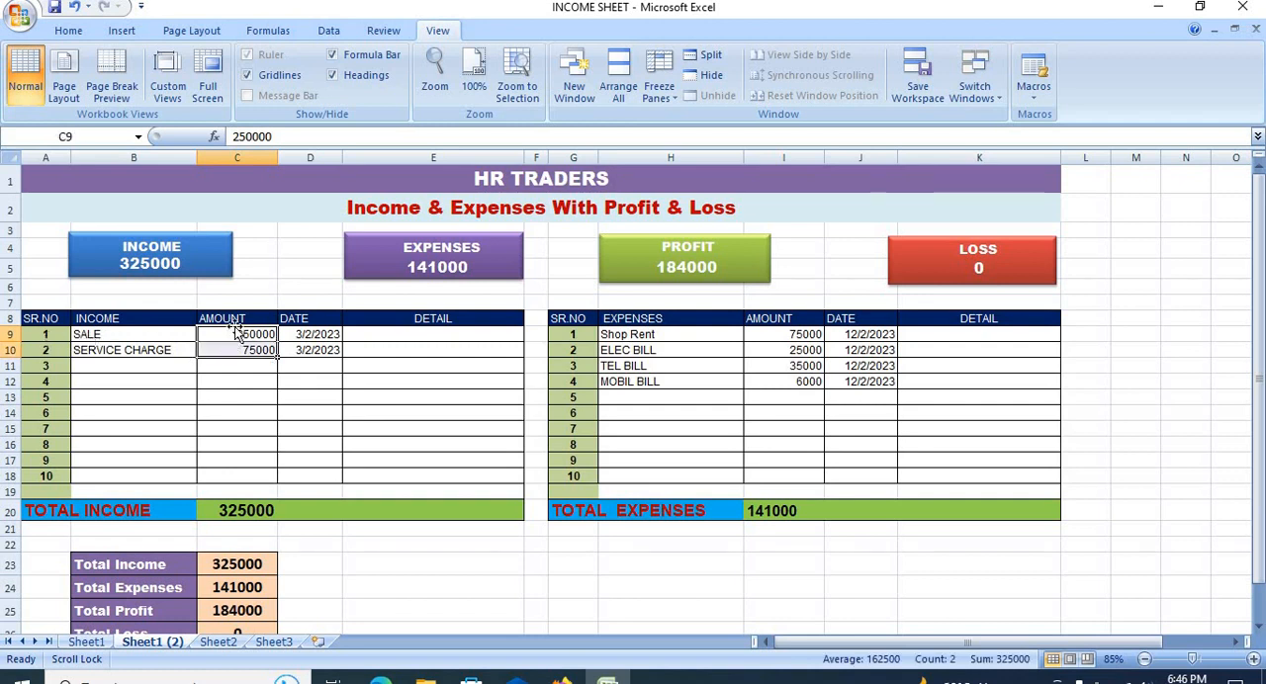
Step: Center the AMOUNT headers of the income table in C8 and the expenses table in I8
left_click(229, 319)
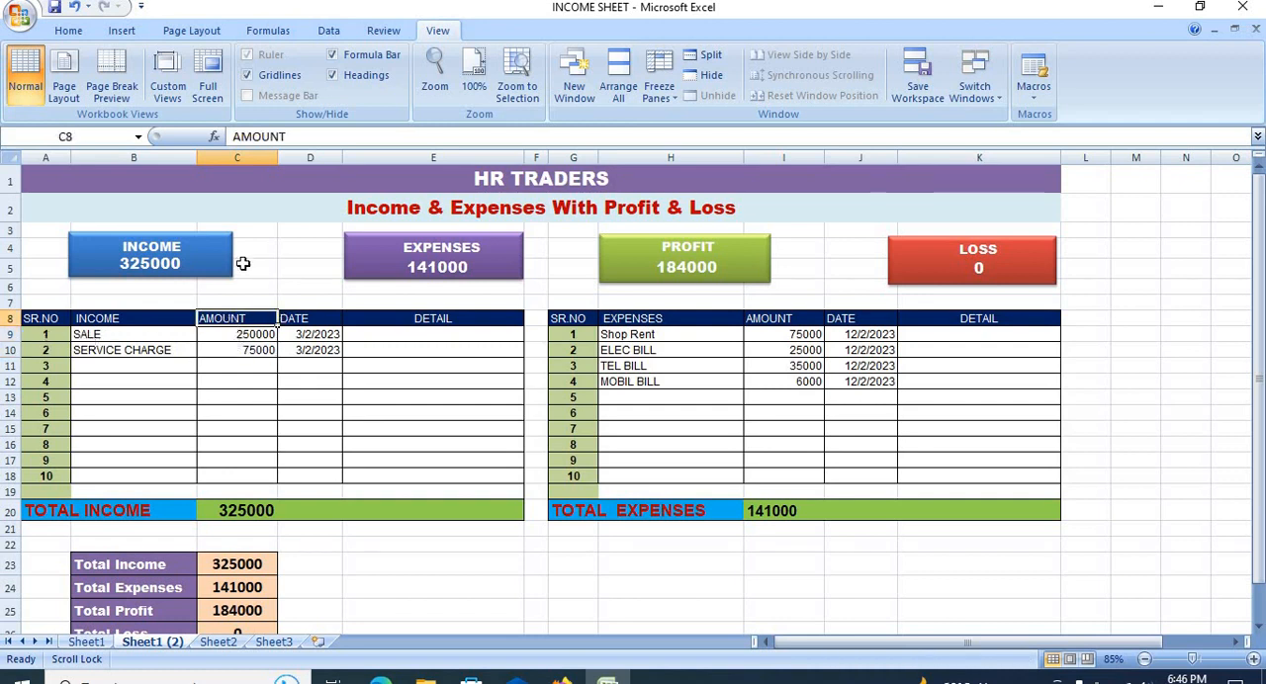
left_click(68, 30)
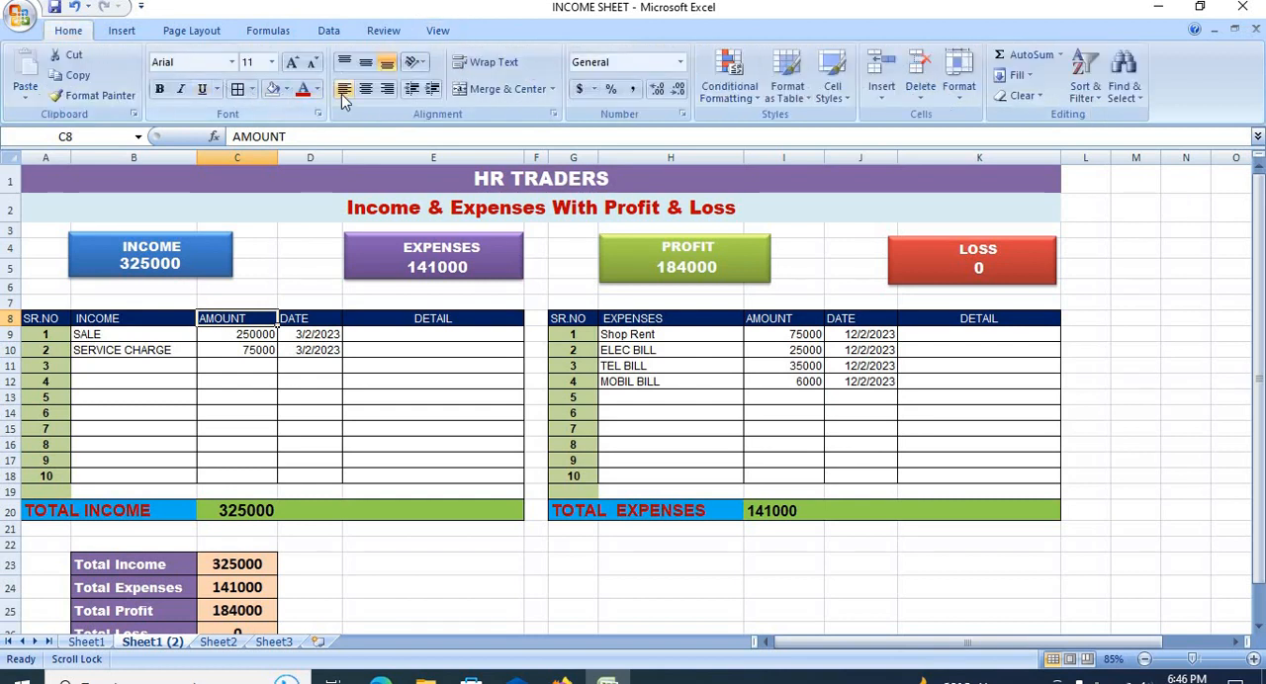
left_click_drag(254, 336, 249, 384)
left_click(227, 509)
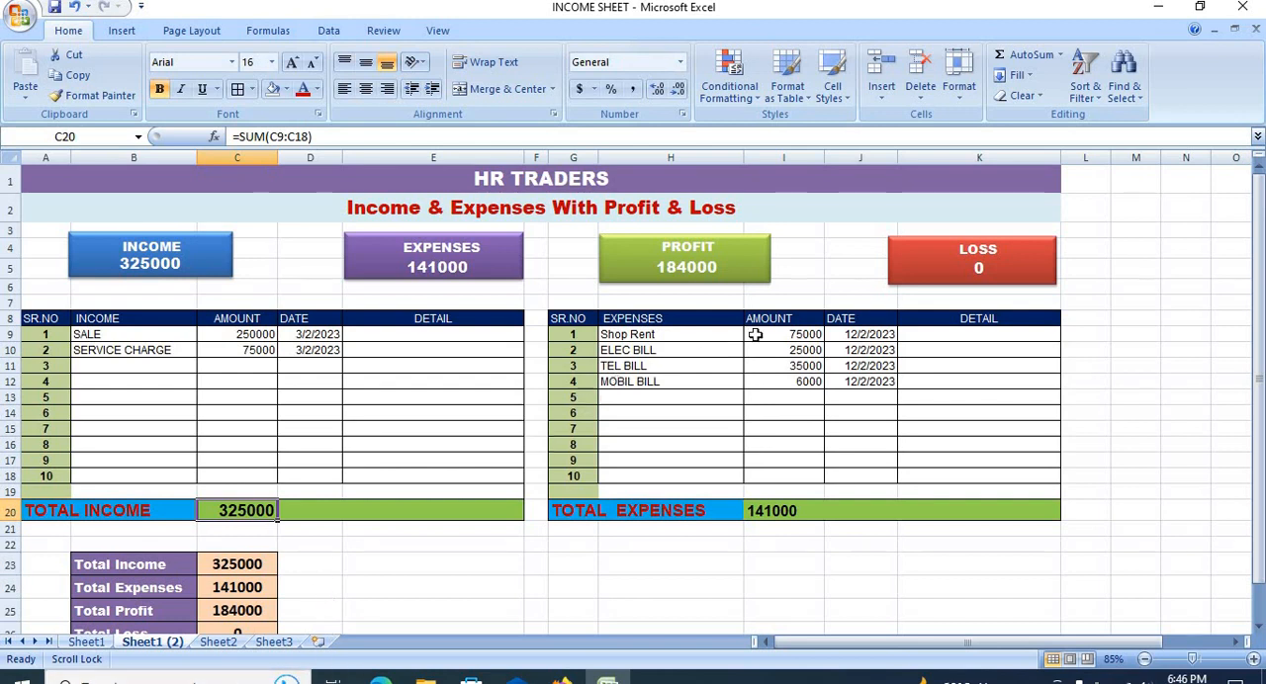
left_click(809, 336)
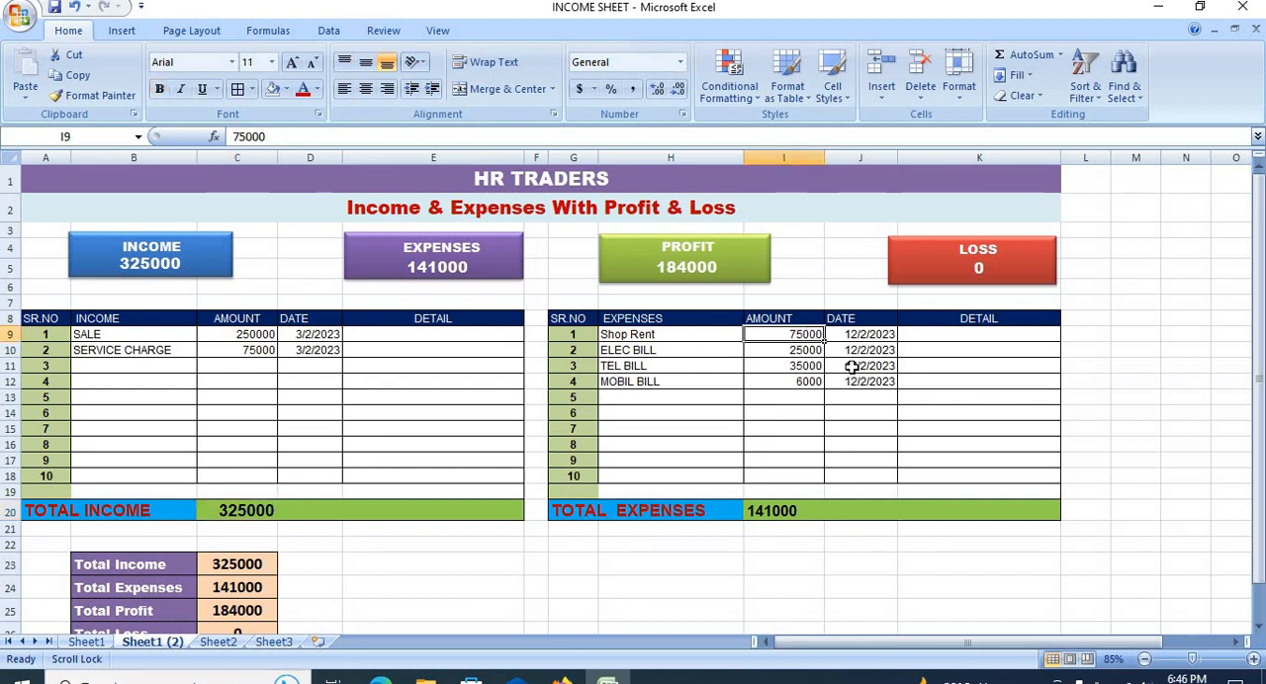
left_click(784, 319)
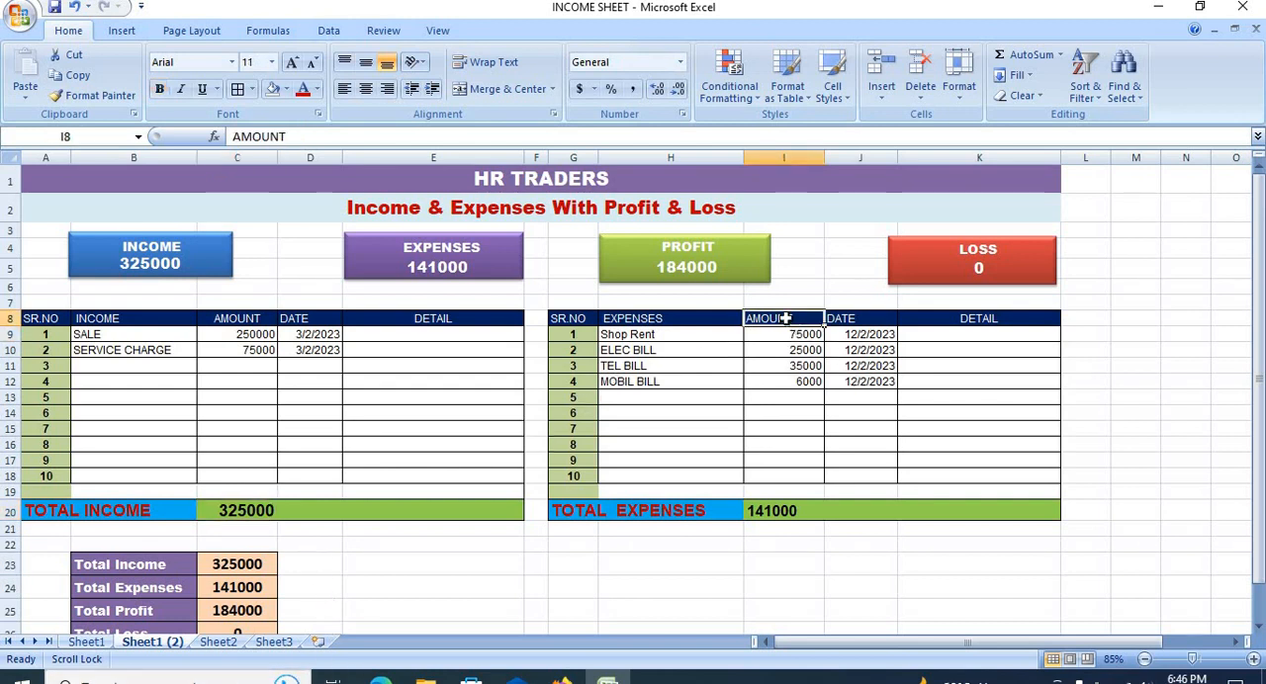
left_click(366, 89)
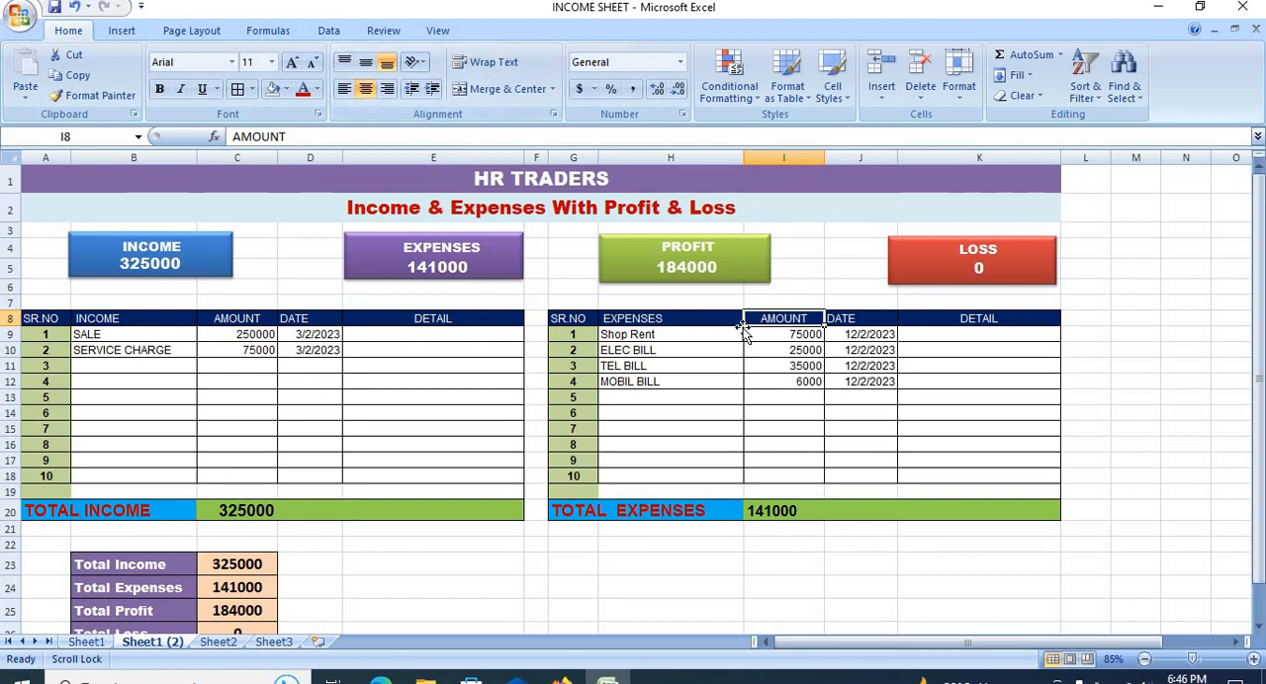
left_click(816, 431)
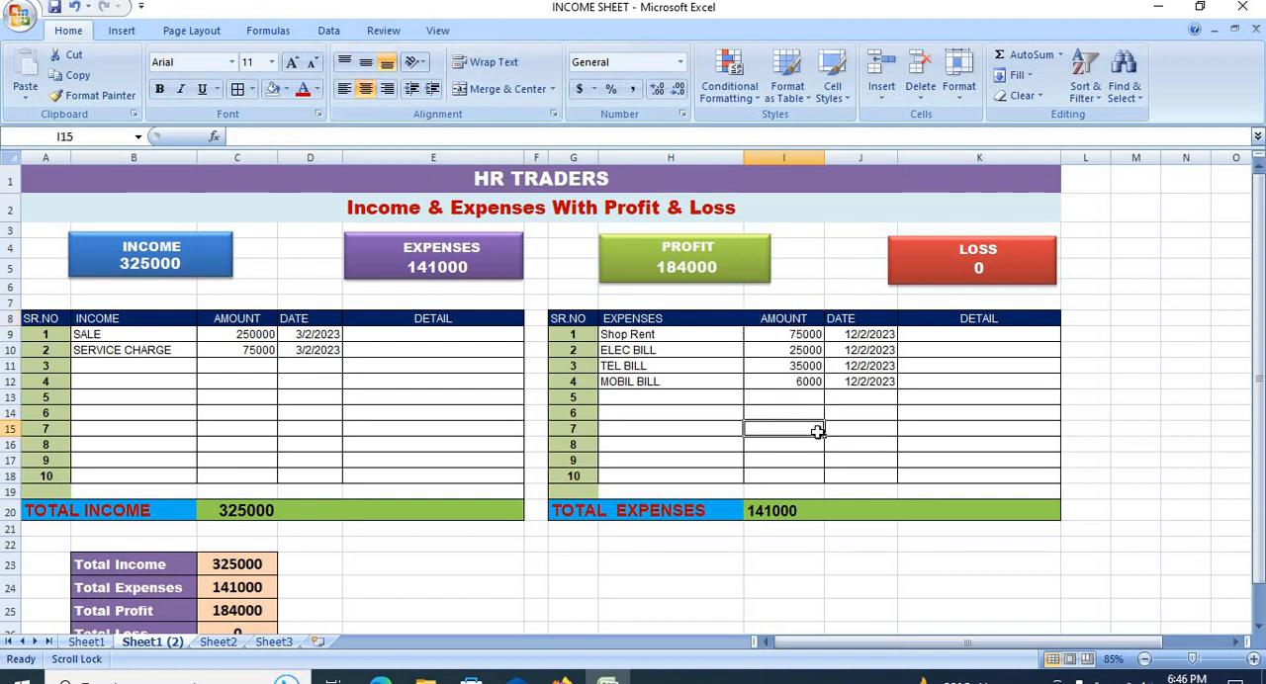
Step: Go through the expense entries in H9:H12, and replace the total expenses formula in I20 with an AutoSum of I9:I19
left_click(629, 335)
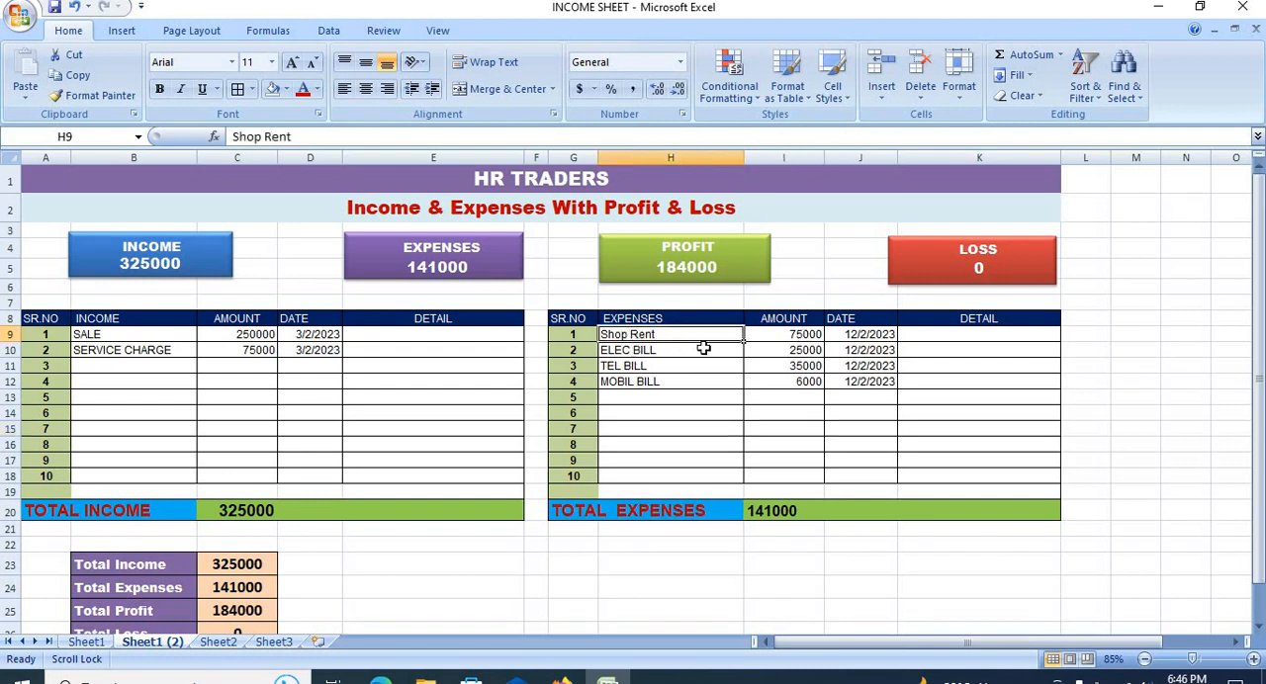
left_click(648, 350)
left_click(641, 365)
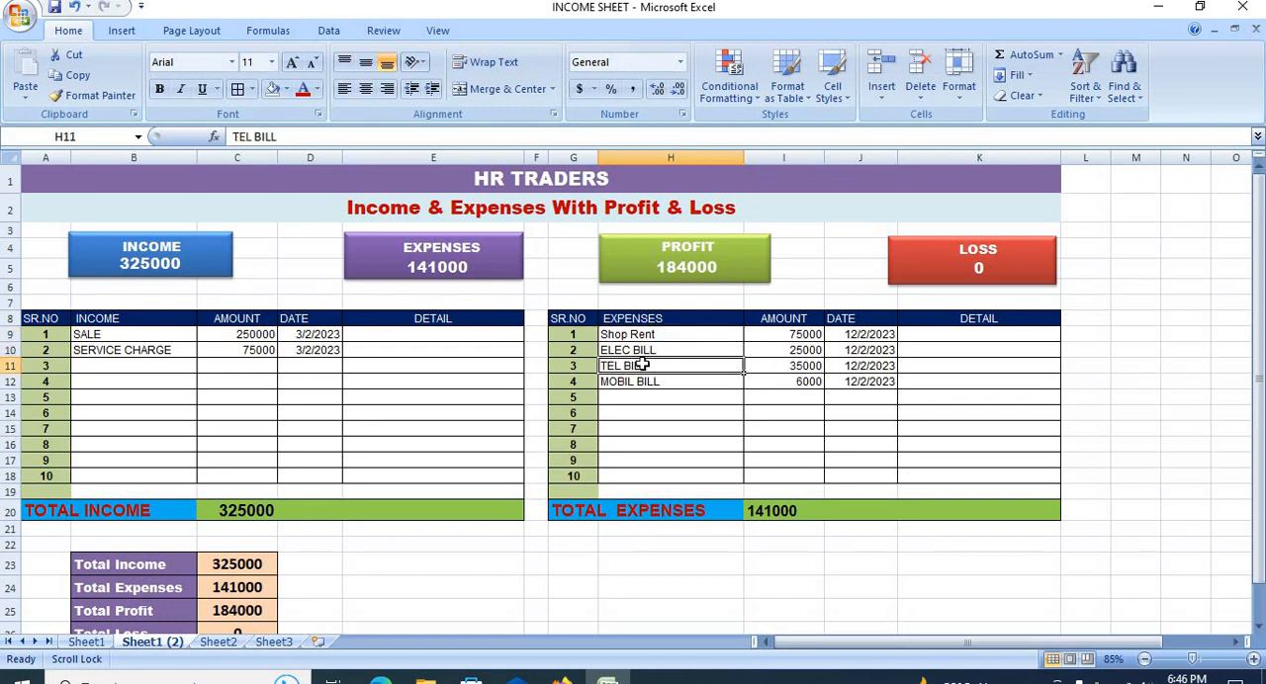
left_click(644, 381)
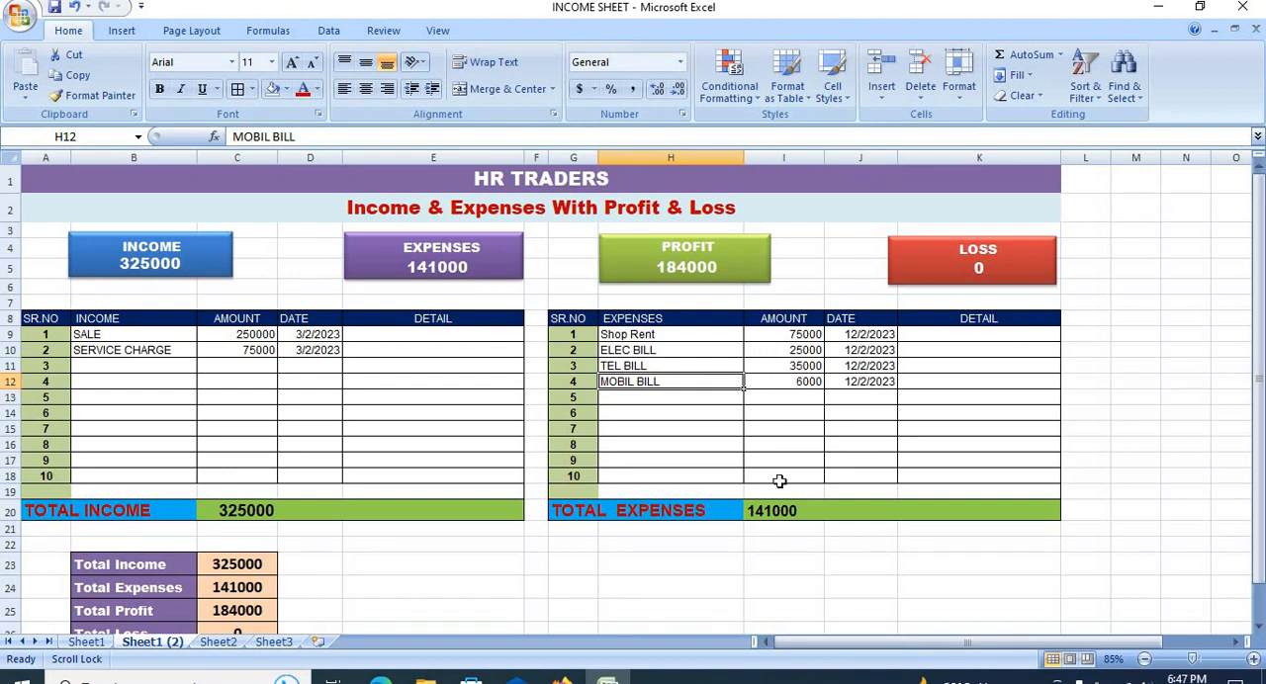
left_click(791, 396)
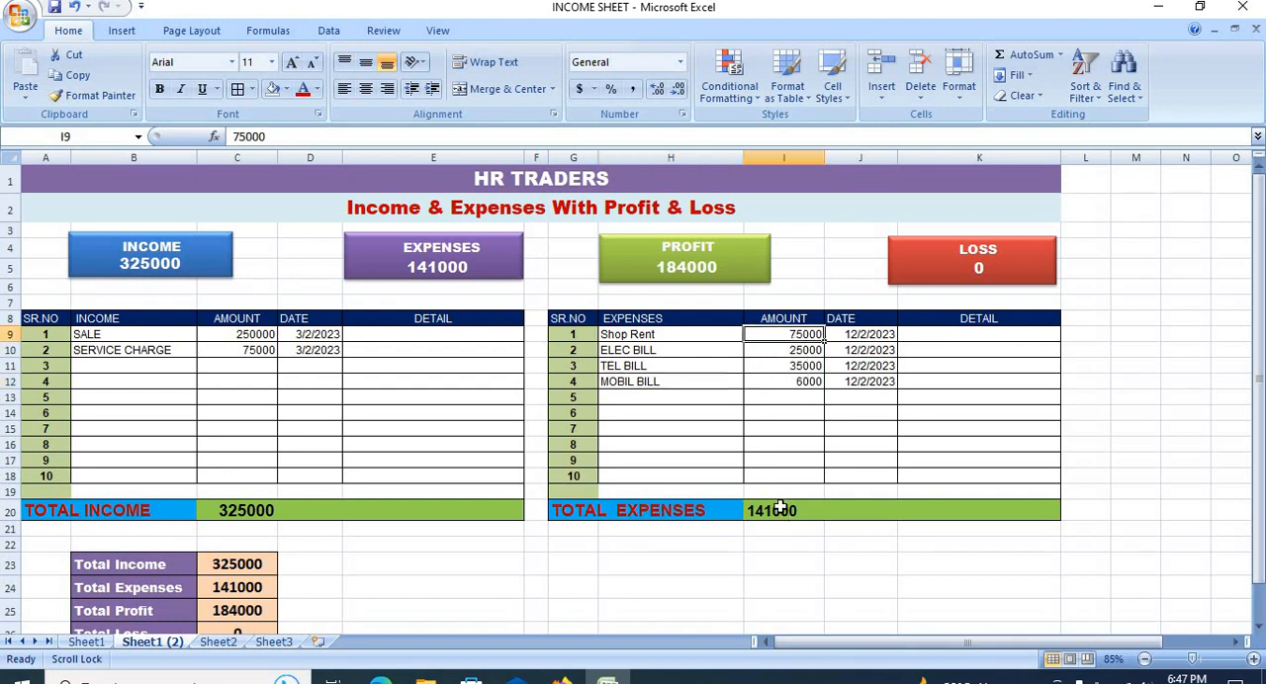
left_click(776, 509)
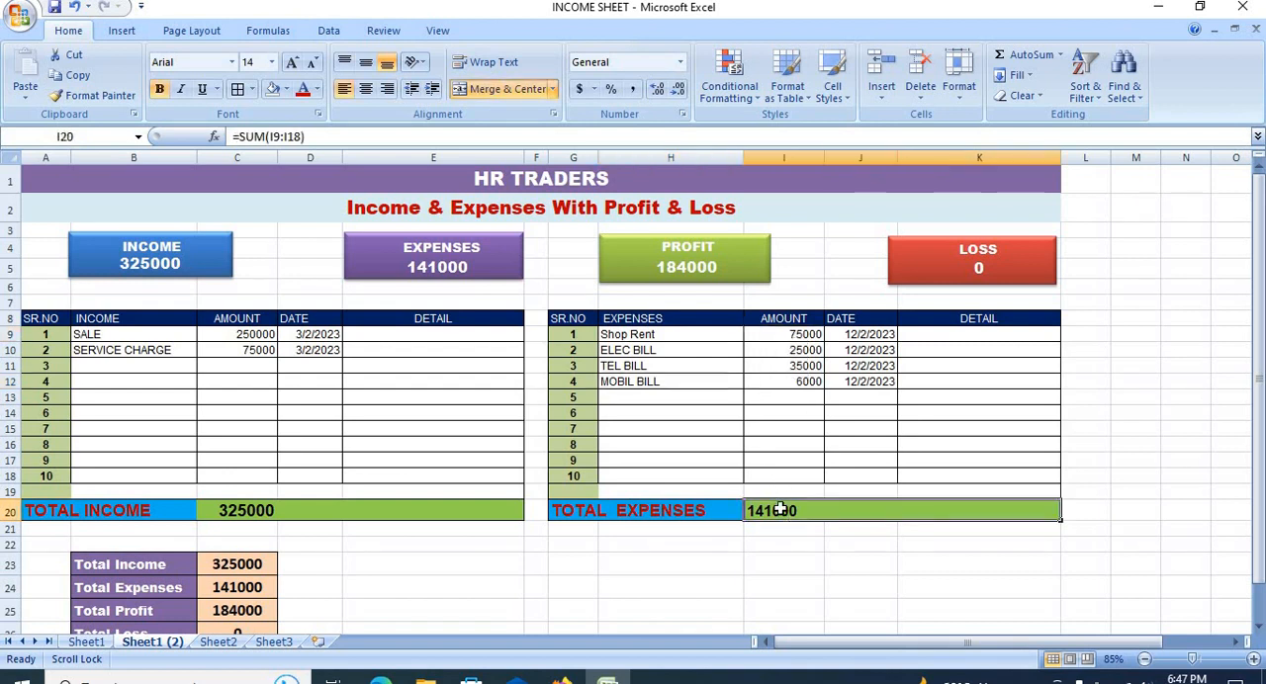
key("Delete")
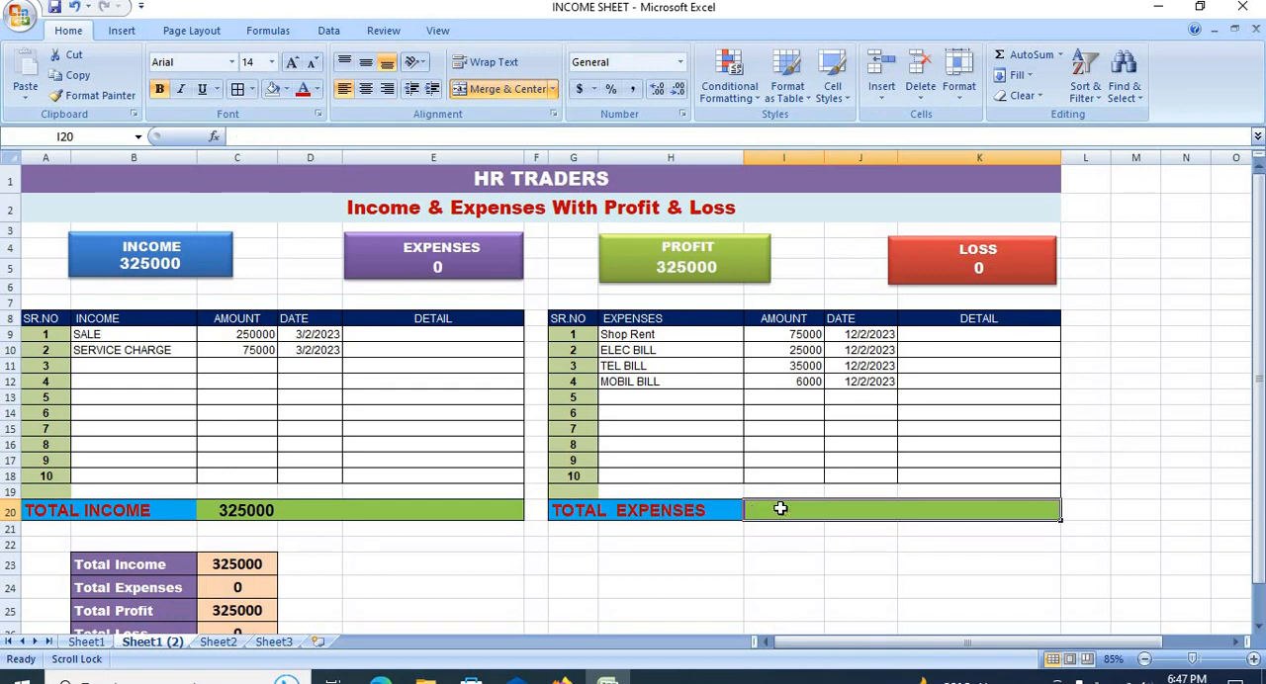
left_click(1014, 55)
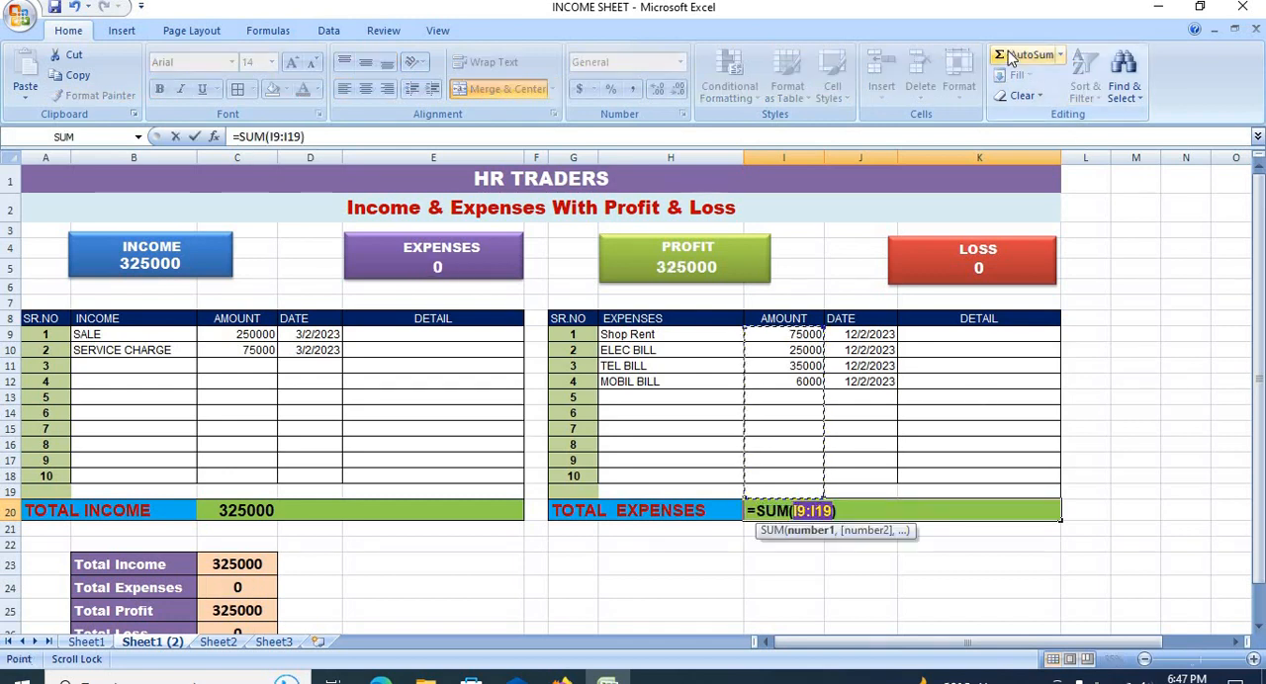
key("Return")
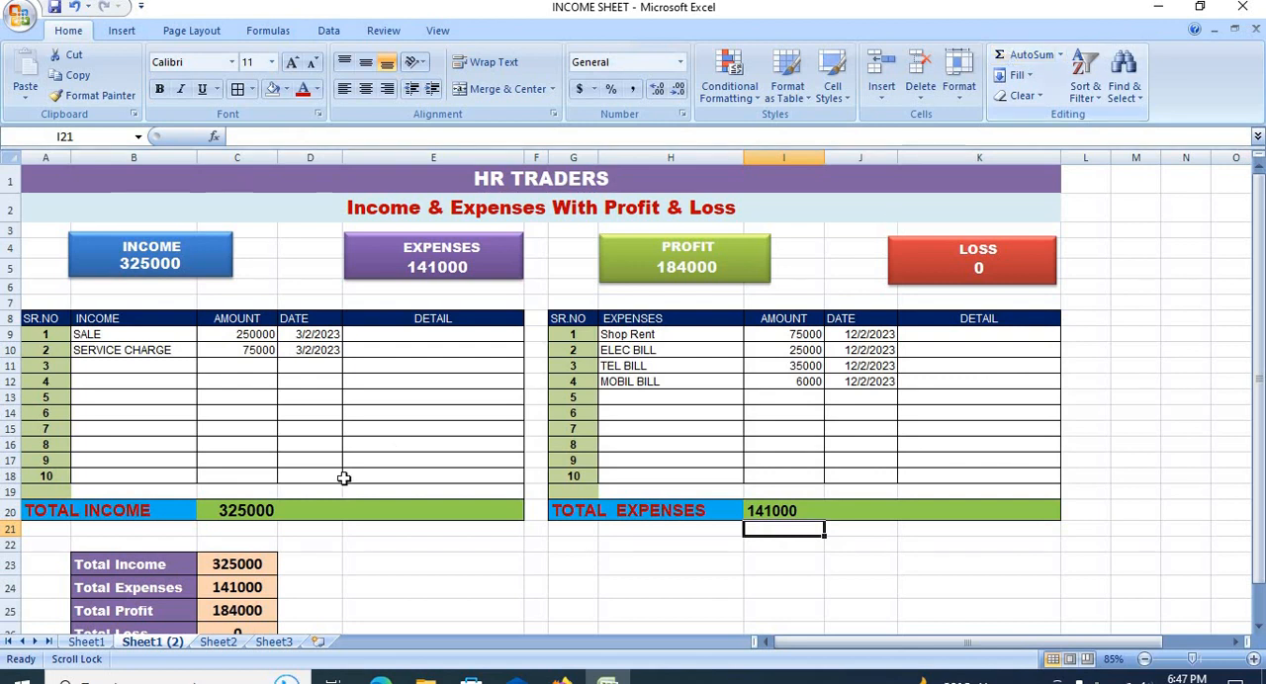
Step: Replace the total income formula in C20 with an AutoSum of C9:C19
left_click(254, 510)
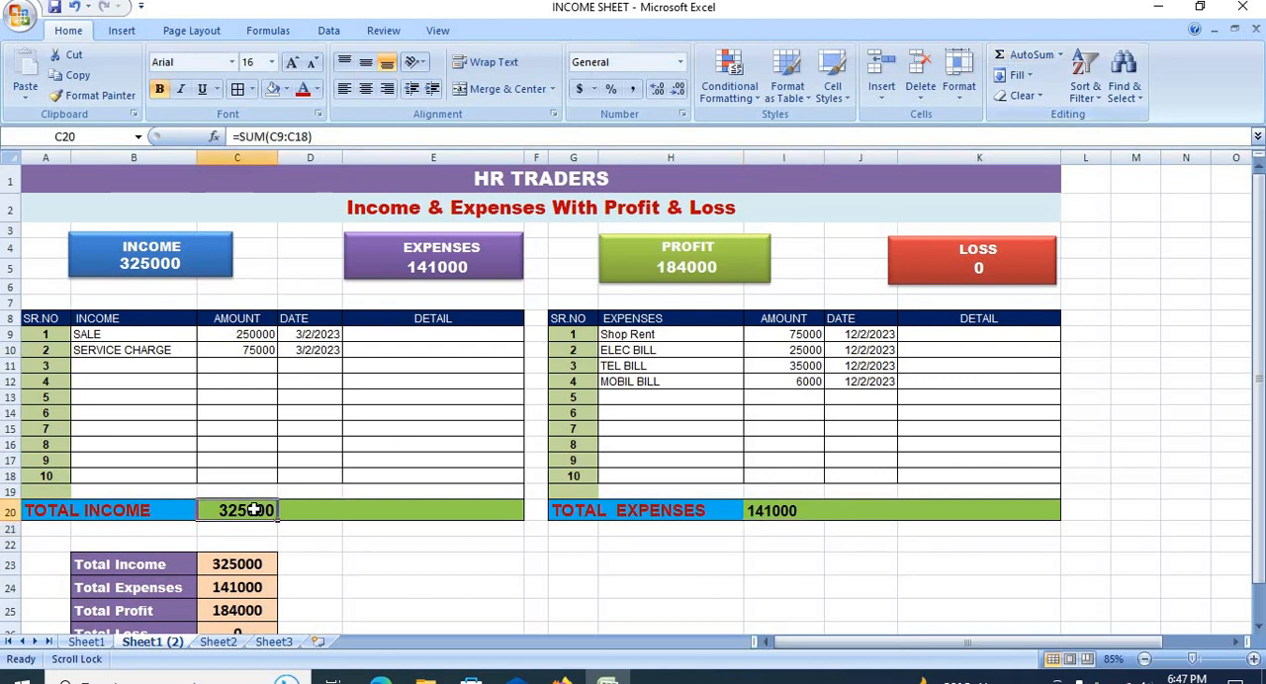
key("Delete")
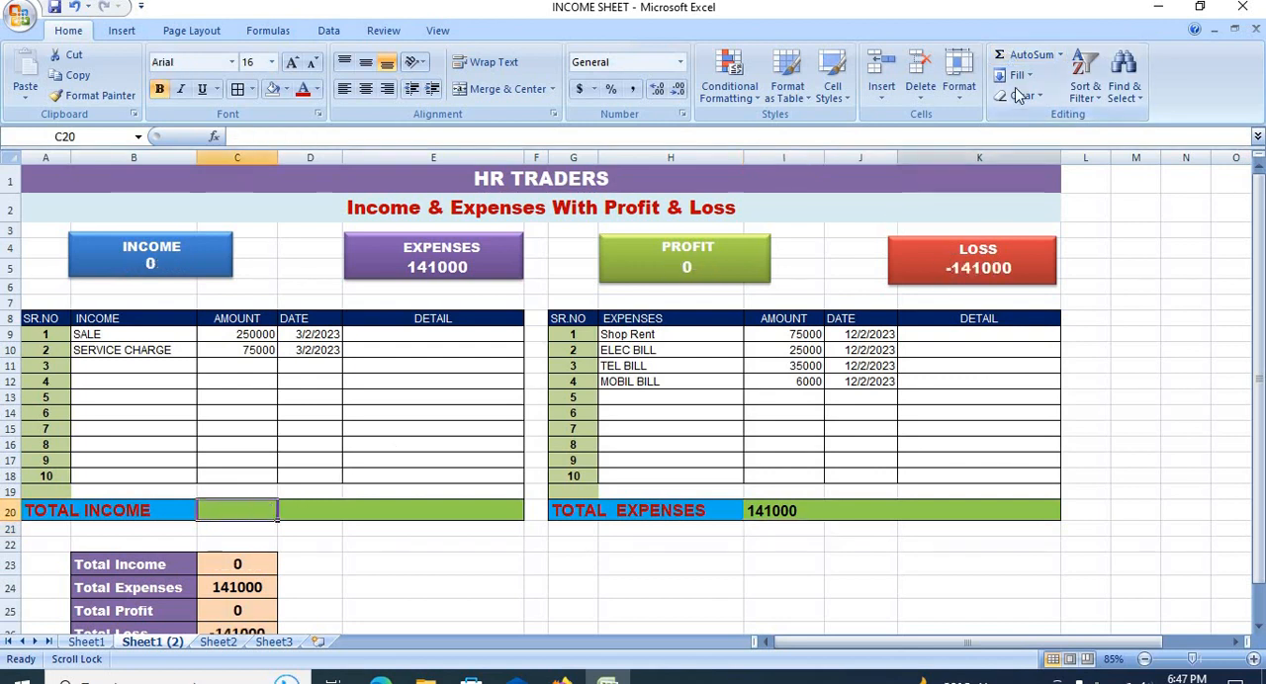
left_click(1025, 55)
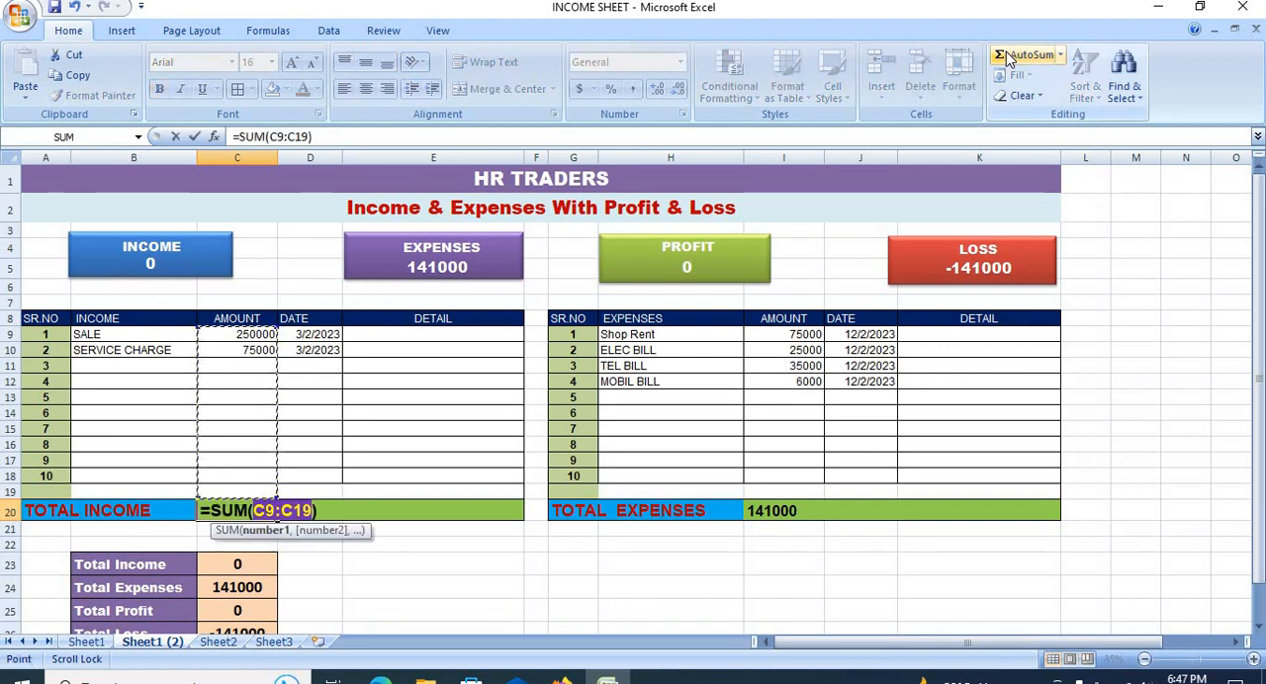
key("Return")
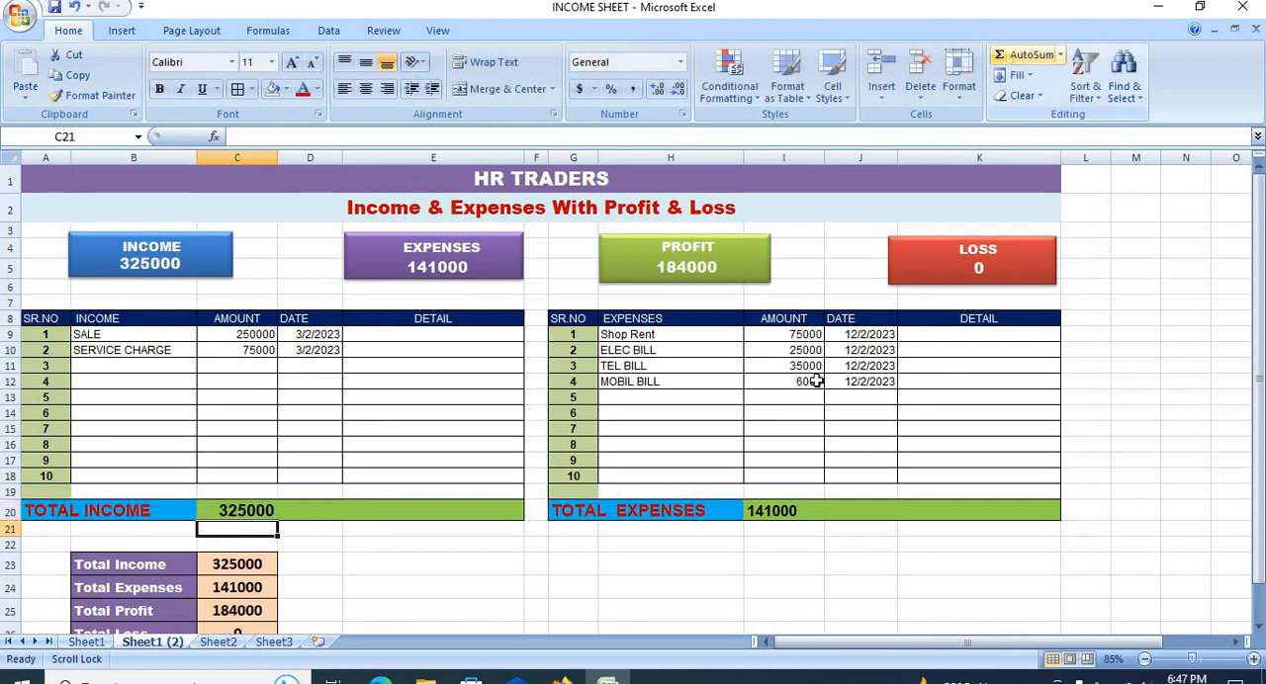
Step: Link the summary's Total Income in C23 to C20 and its Total Expenses in C24 to I20
left_click(225, 564)
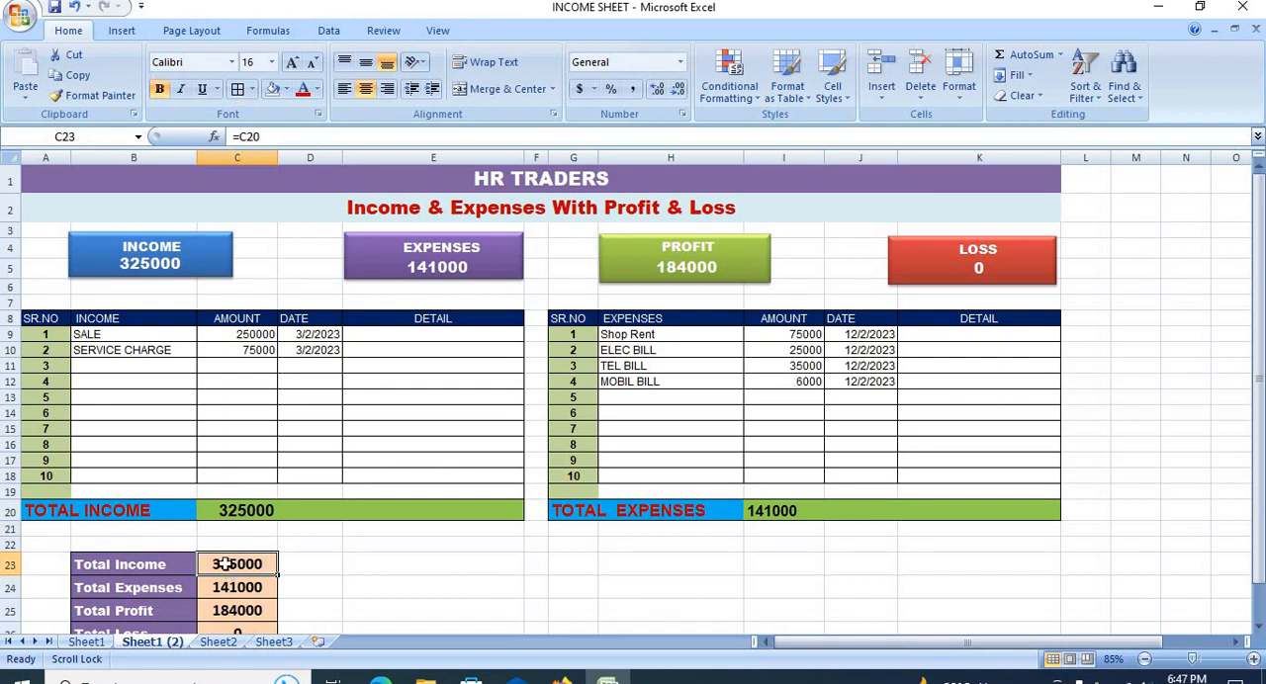
type("=")
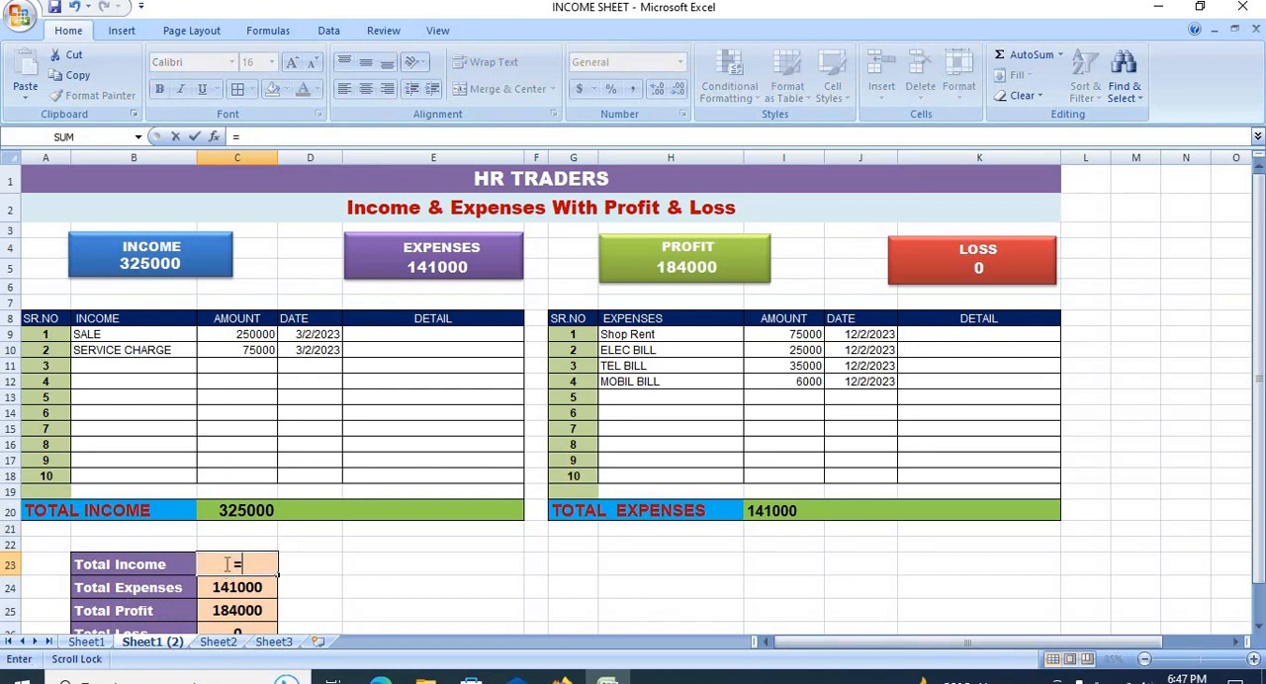
left_click(226, 510)
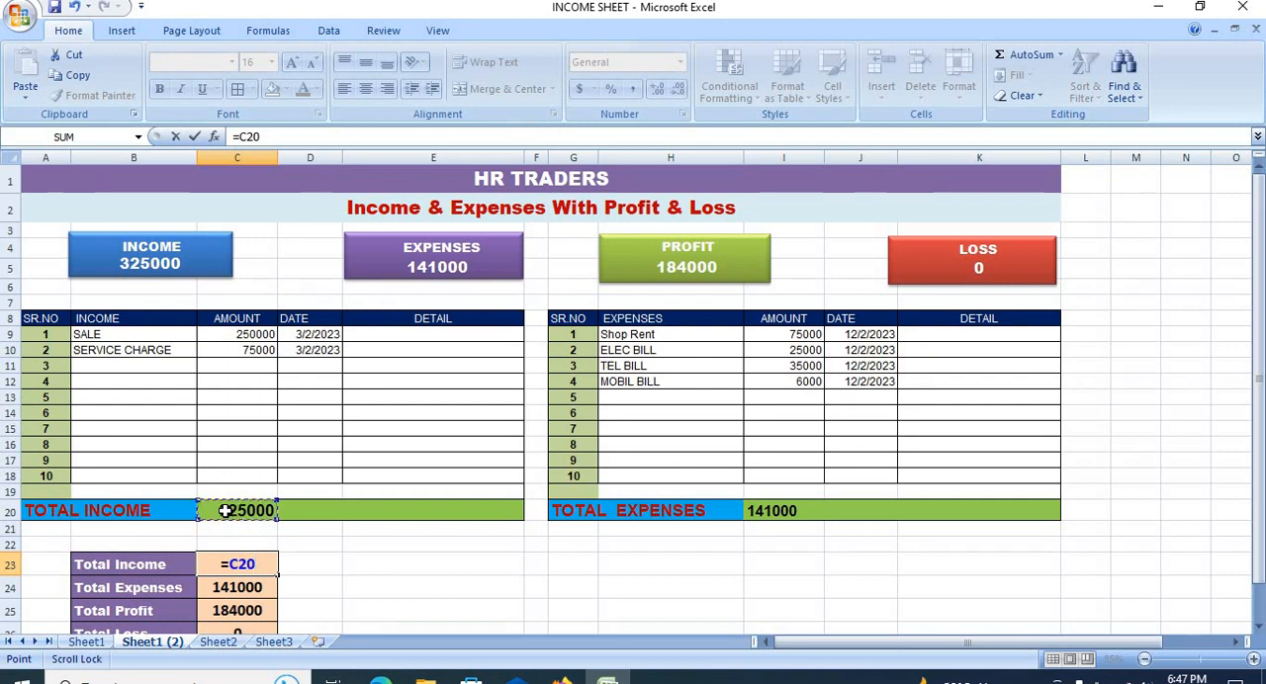
key("Return")
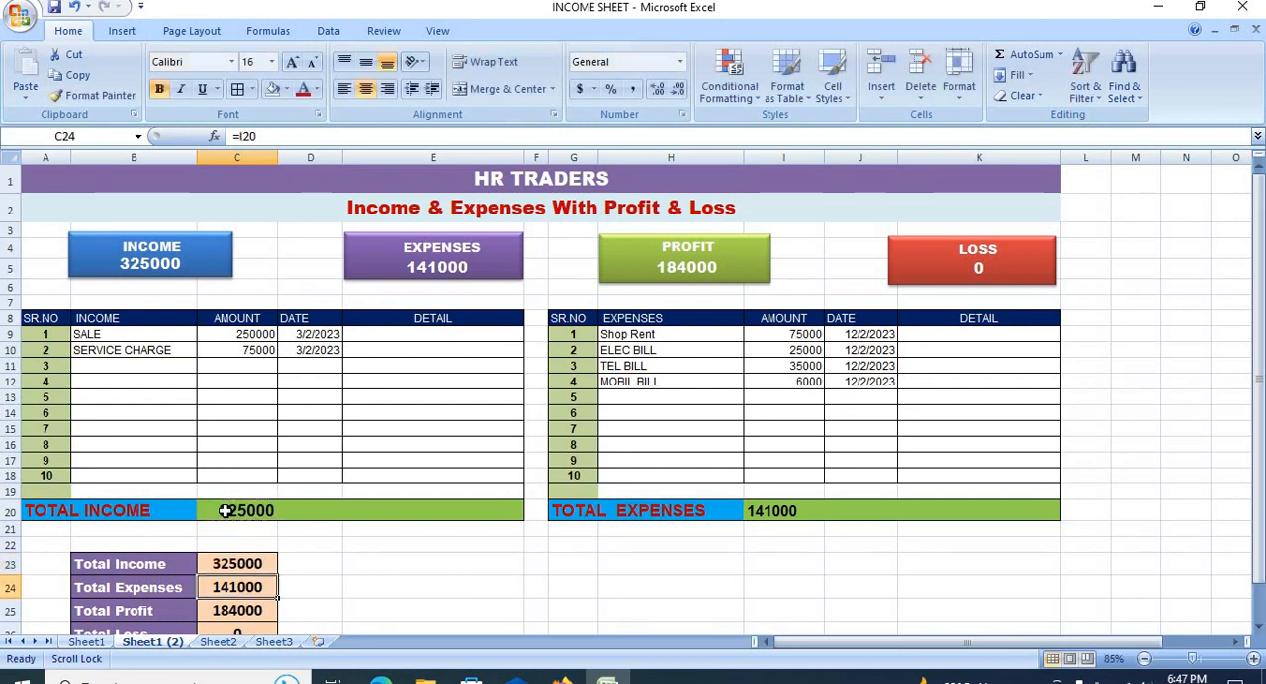
type("=")
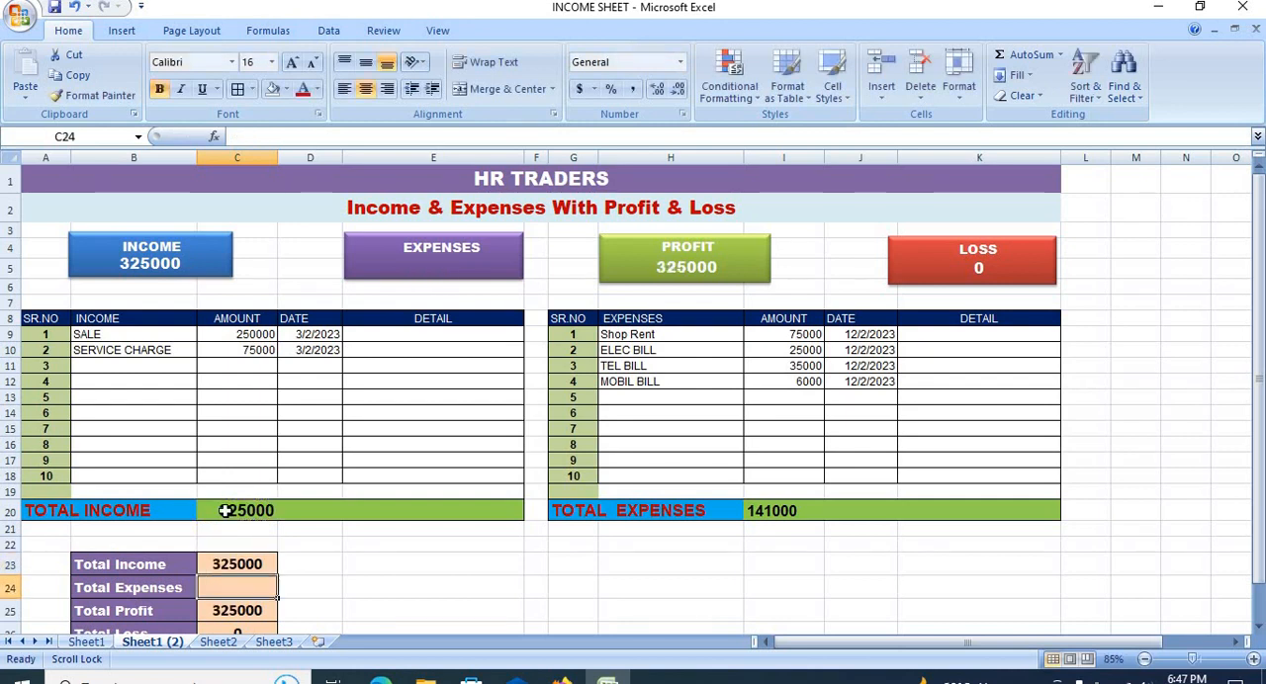
left_click(773, 511)
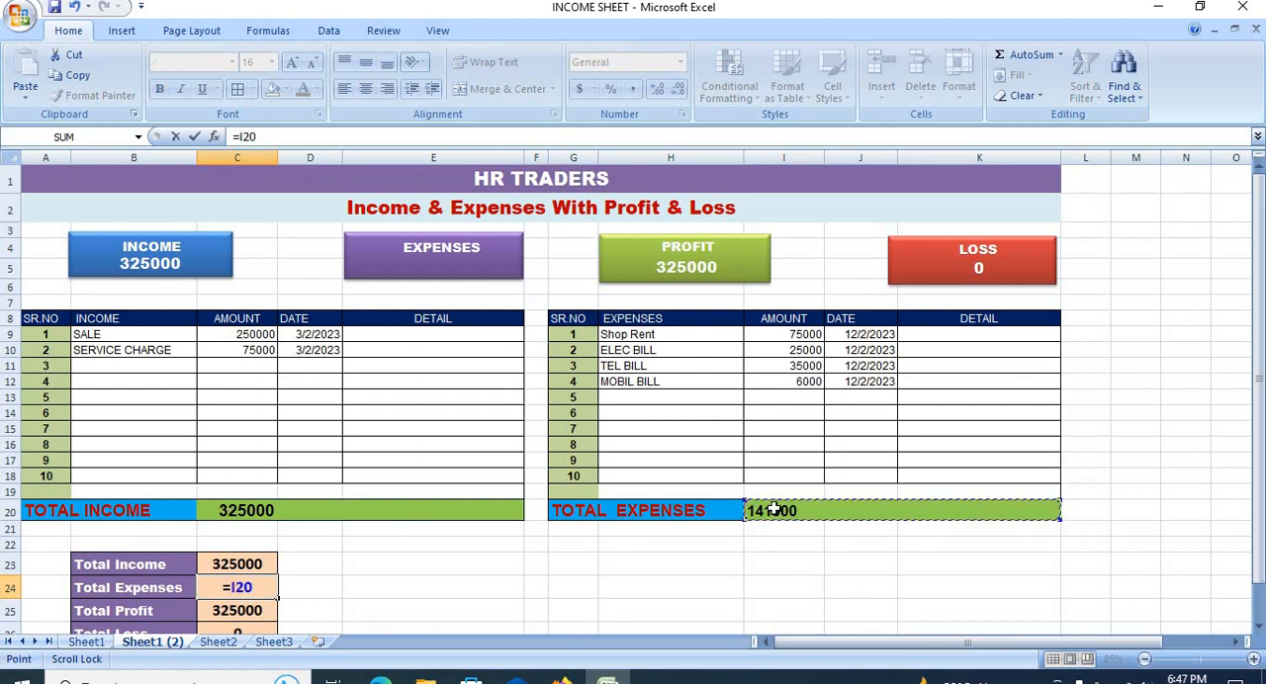
key("Return")
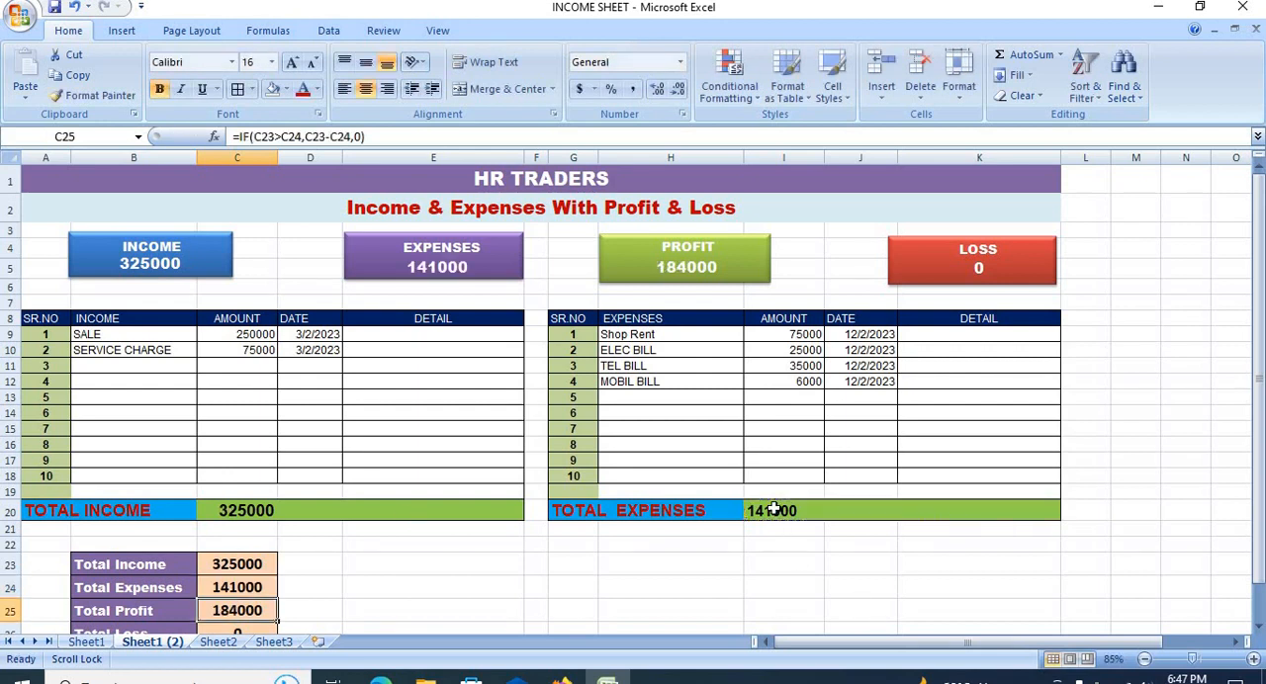
Step: Inspect the IF formulas behind Total Profit in C25 and Total Loss in C26, and look over the summary block B23:C26
double_click(245, 611)
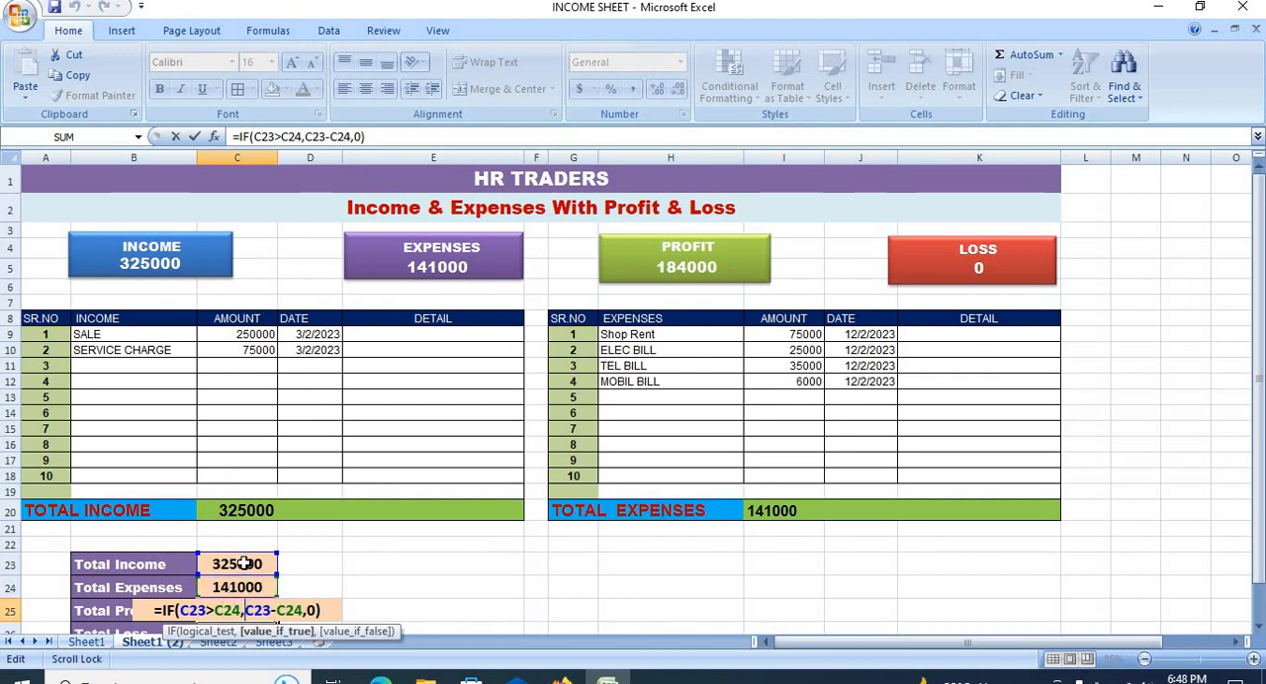
left_click(308, 612)
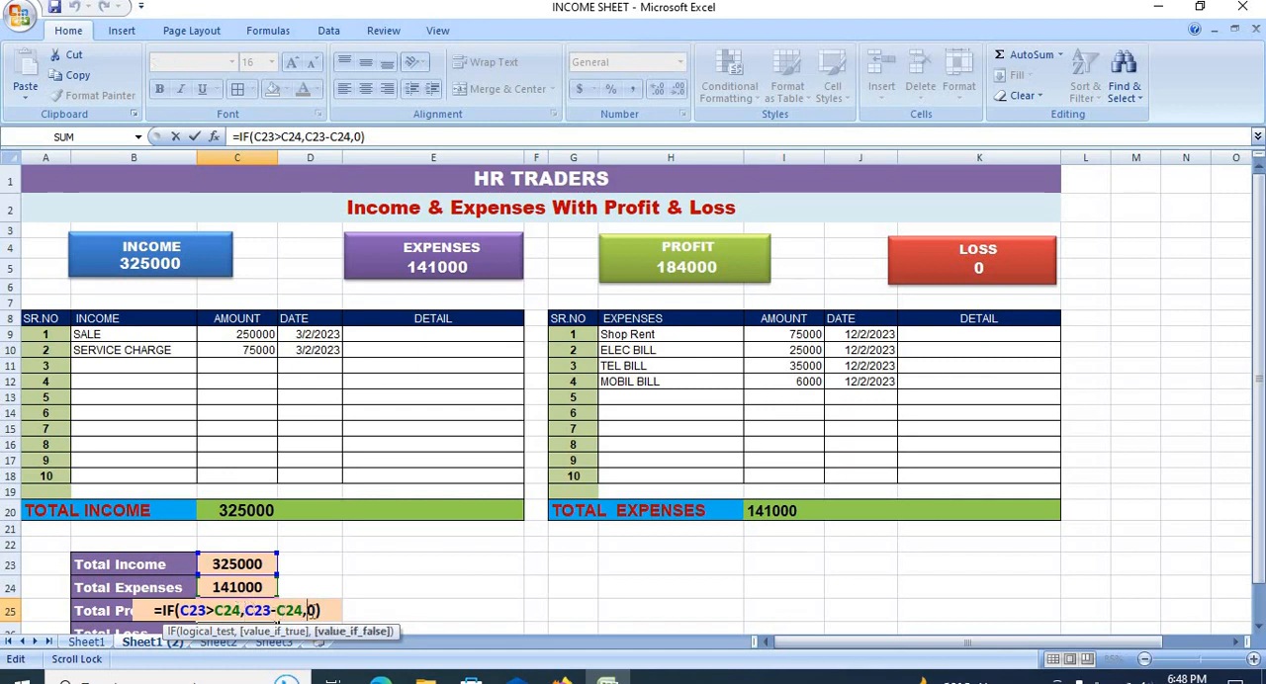
key("Return")
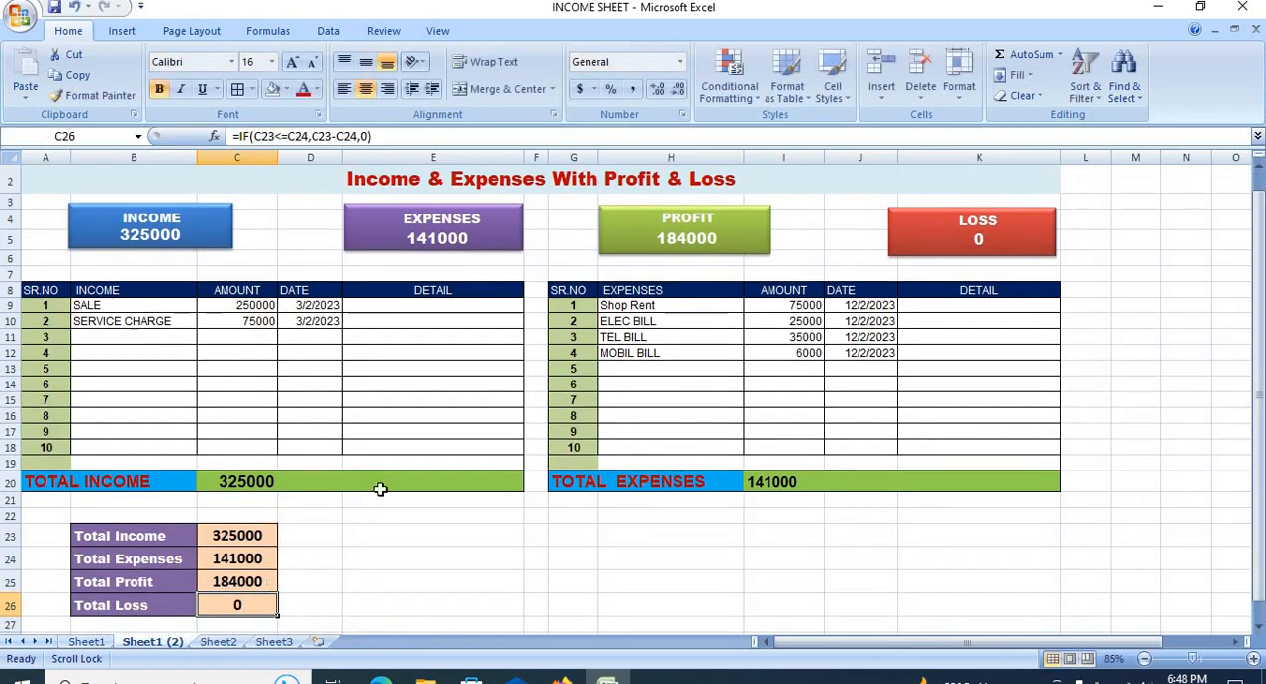
double_click(231, 607)
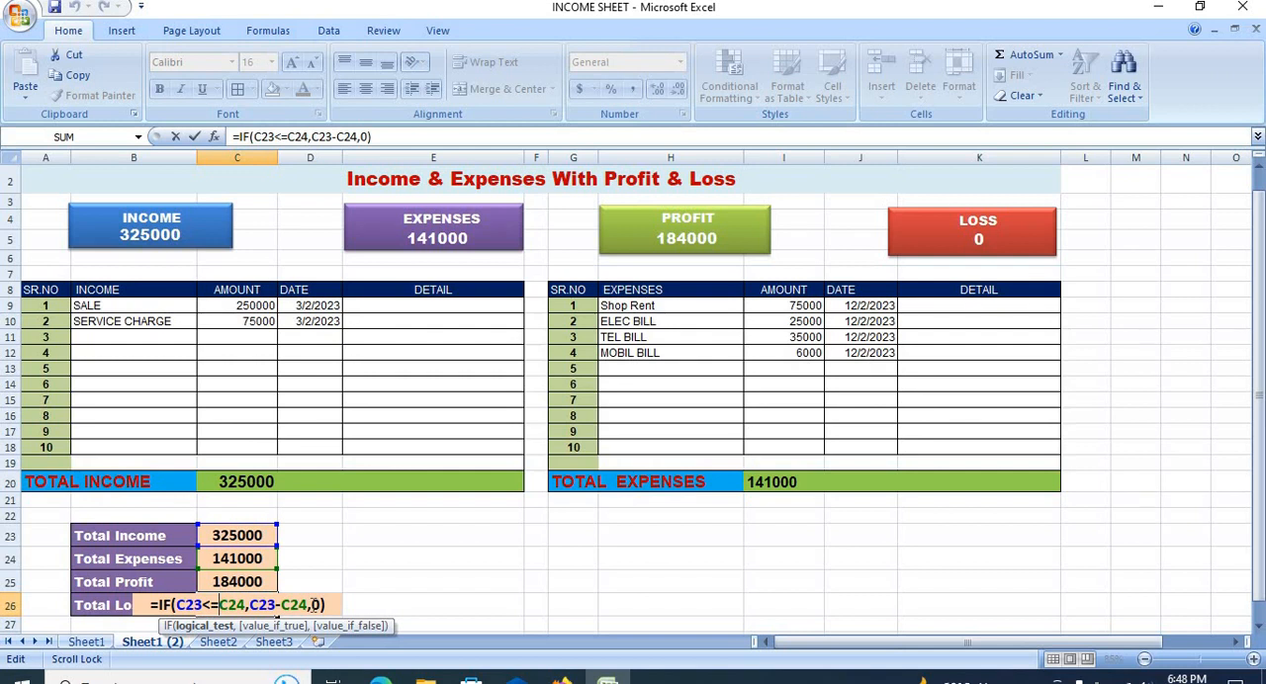
key("Return")
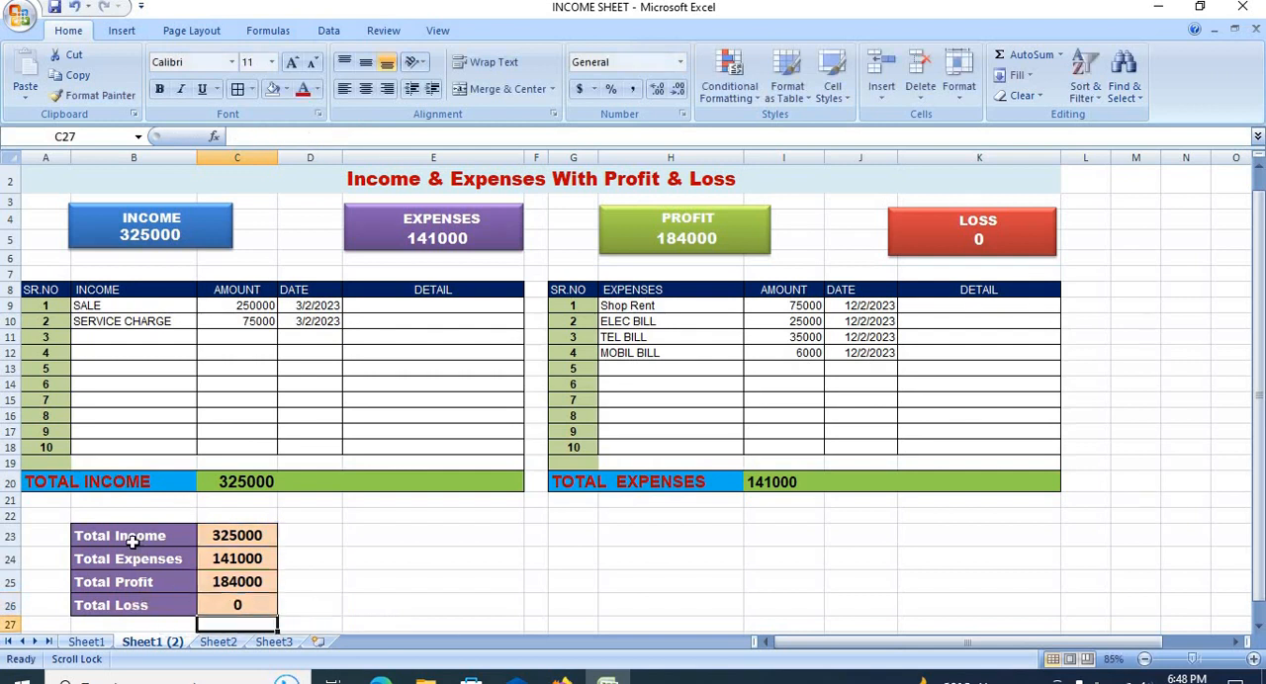
left_click_drag(126, 535, 236, 602)
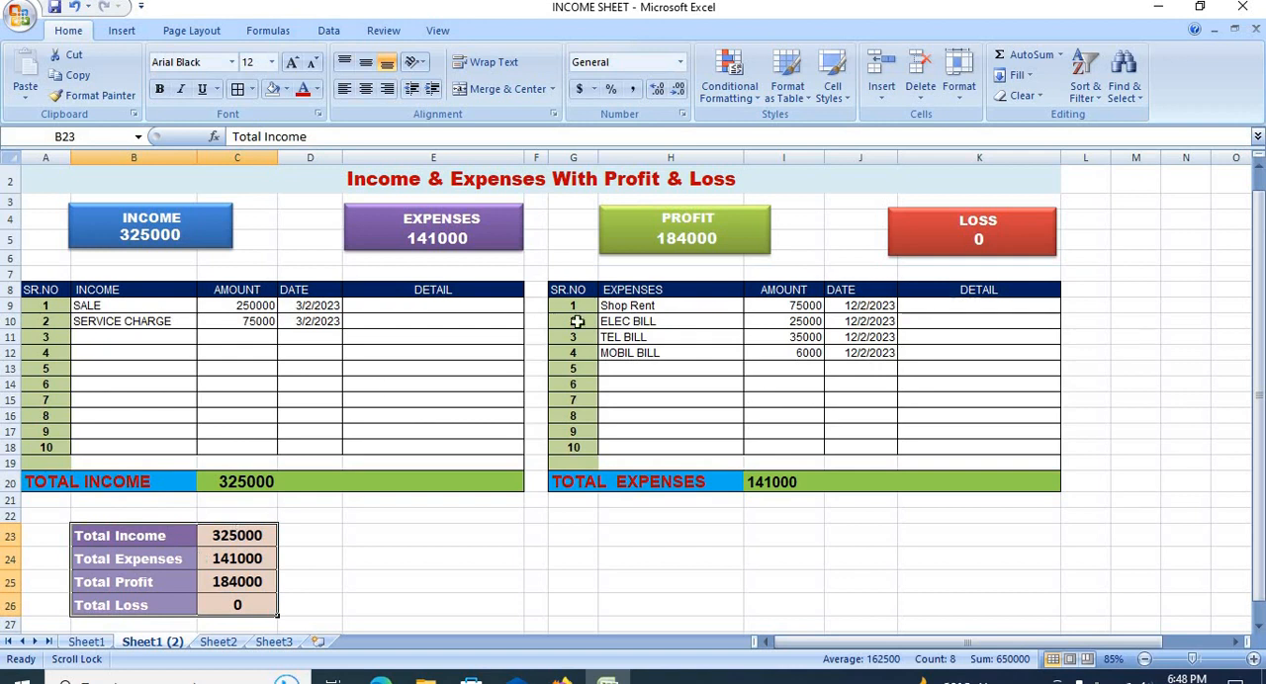
scroll(506, 337, "down", 1)
scroll(506, 338, "up", 2)
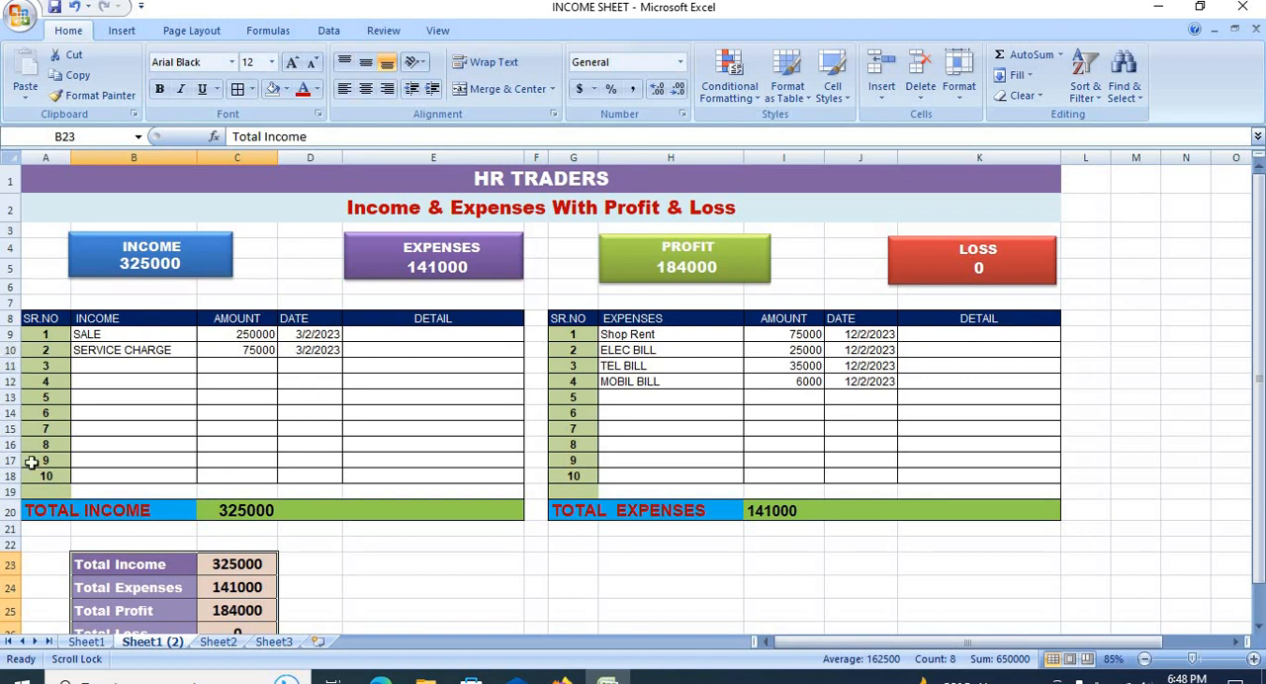
Step: Freeze the panes above row 9 so the headings, total boxes and table headers stay in place while scrolling
left_click(10, 334)
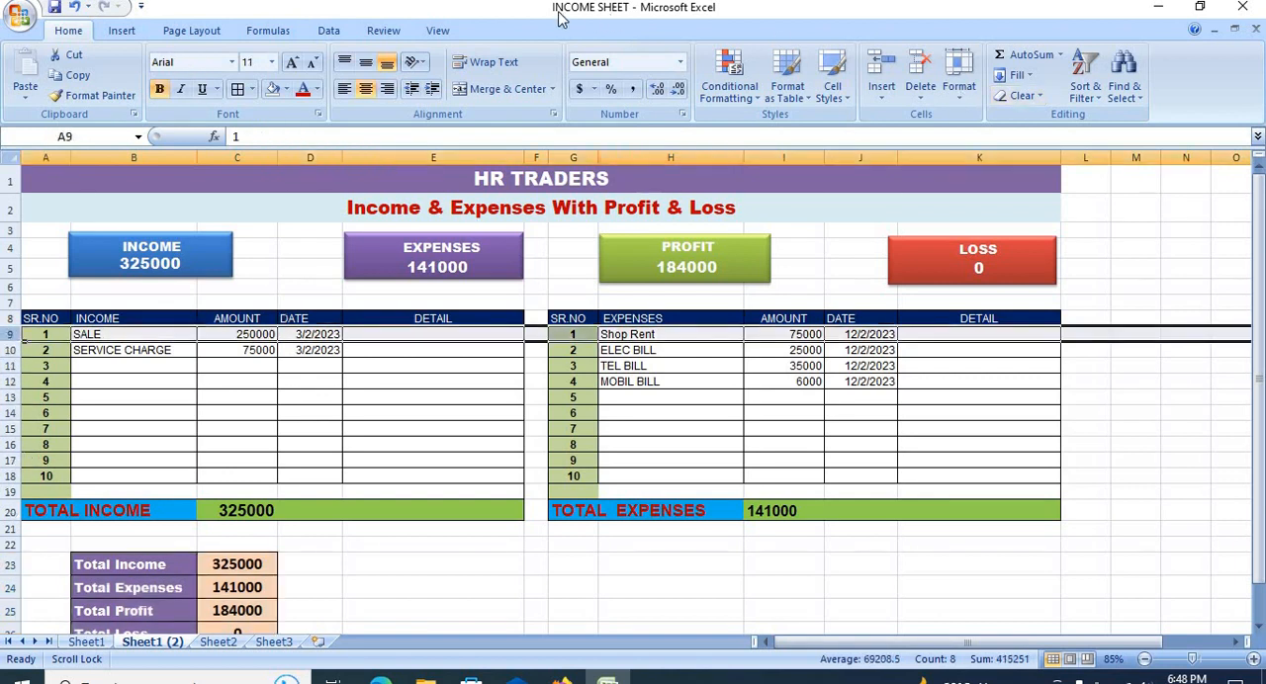
left_click(438, 31)
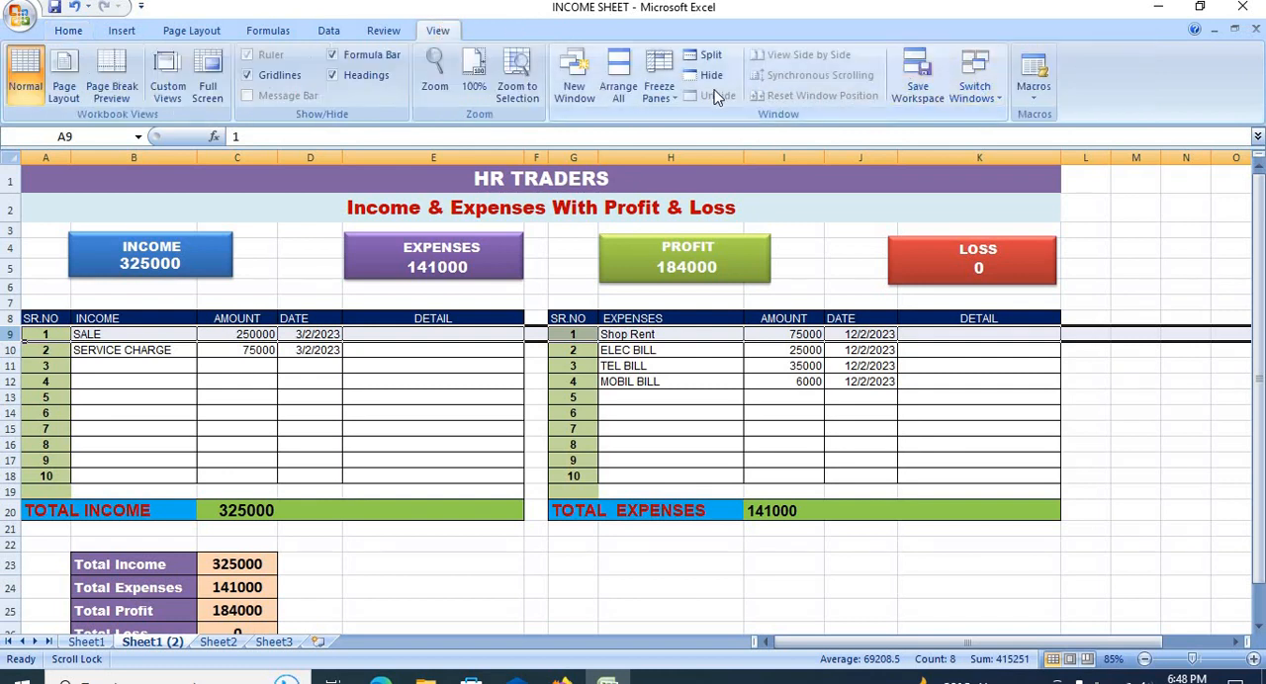
left_click(658, 91)
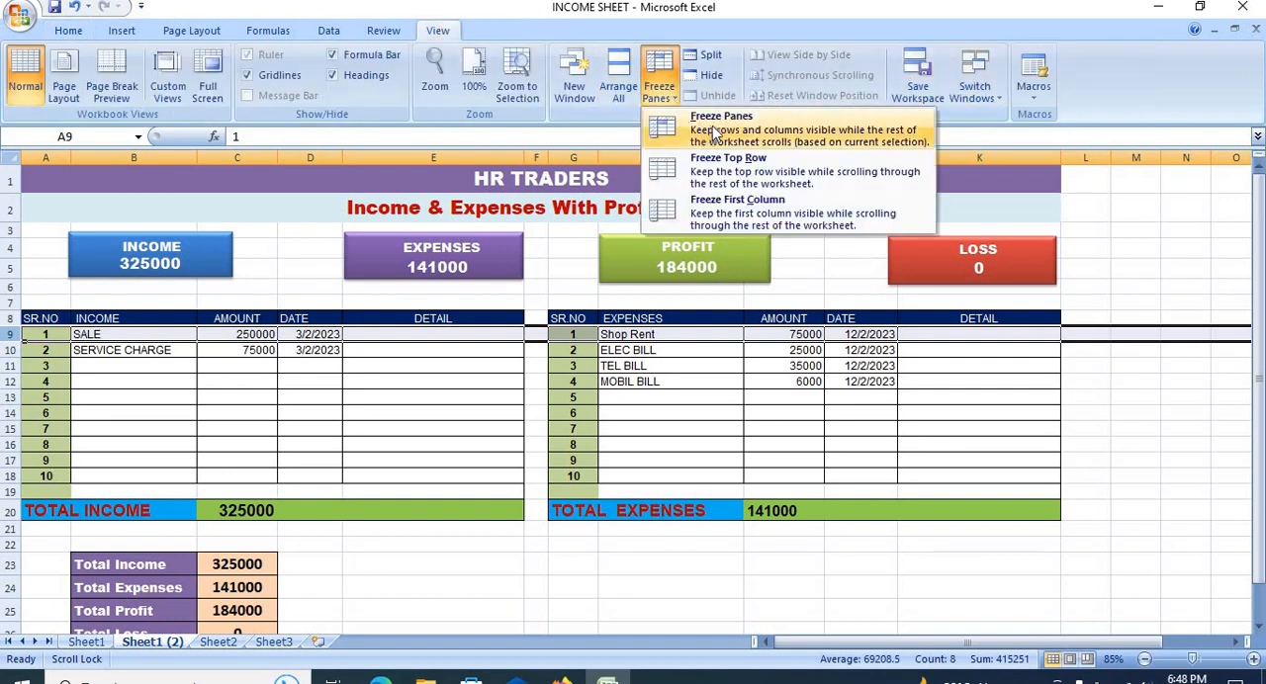
scroll(538, 375, "down", 3)
scroll(538, 375, "up", 3)
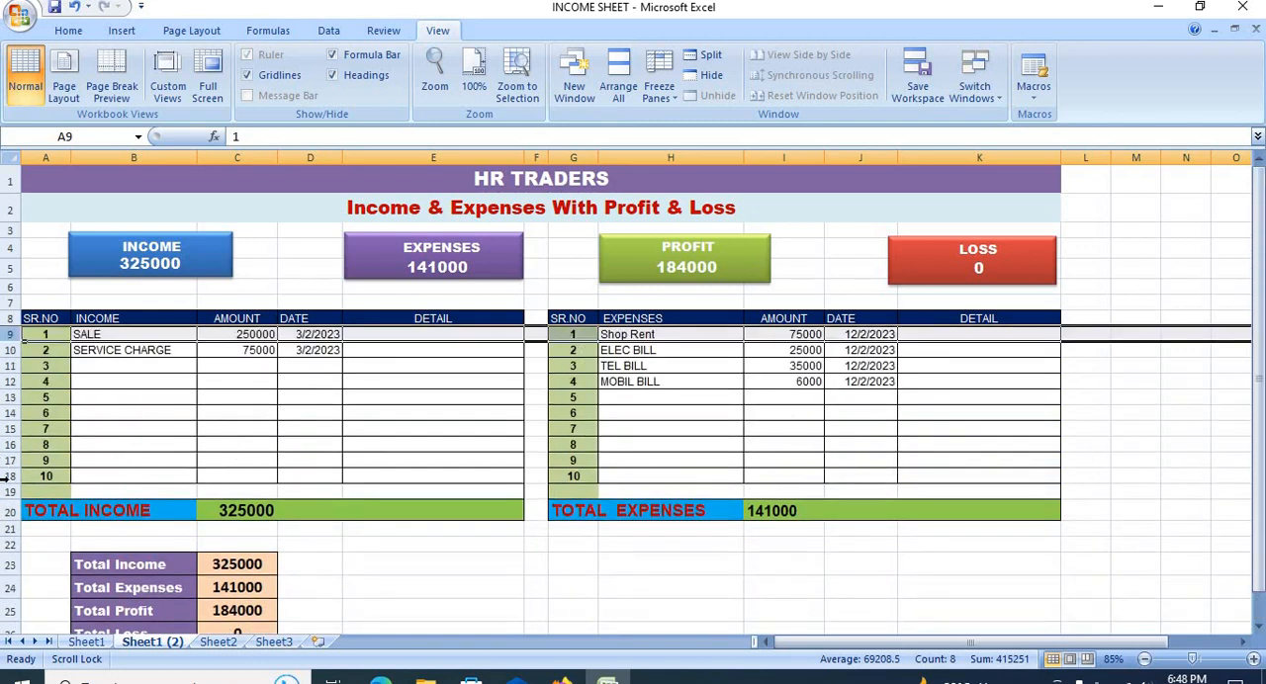
Step: Insert one blank row at row 19, above the TOTAL INCOME and TOTAL EXPENSES row
left_click(8, 477)
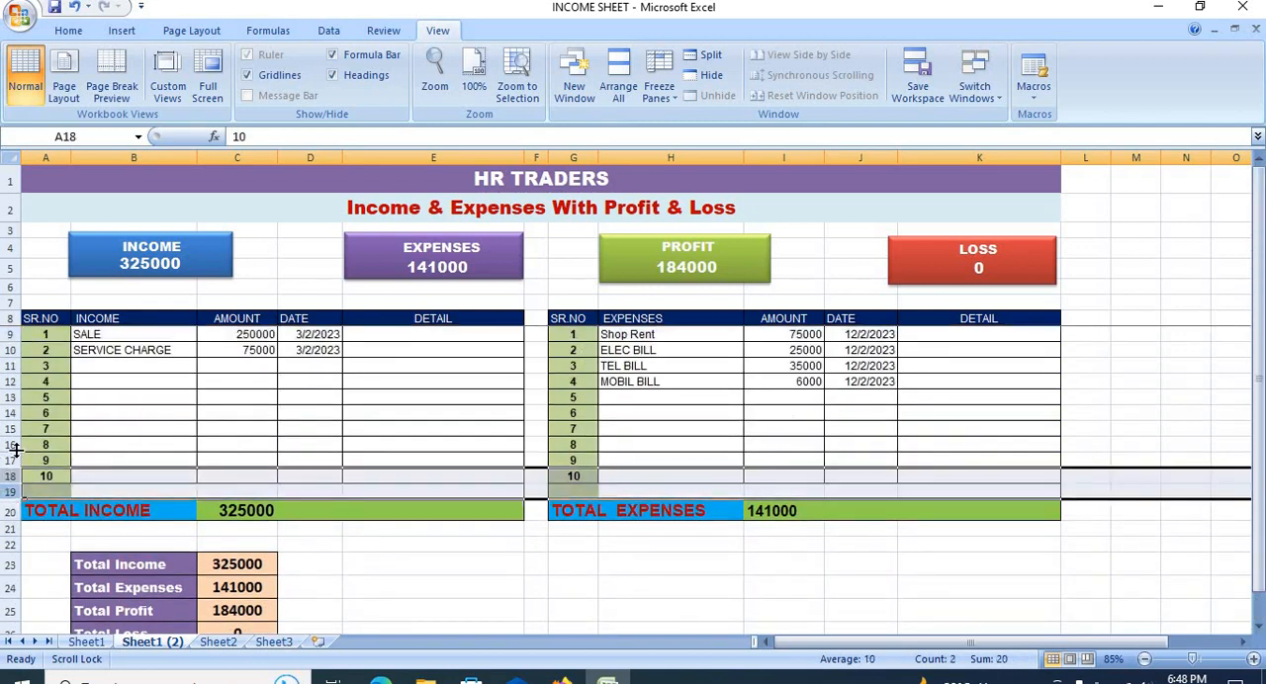
left_click_drag(8, 429, 6, 477)
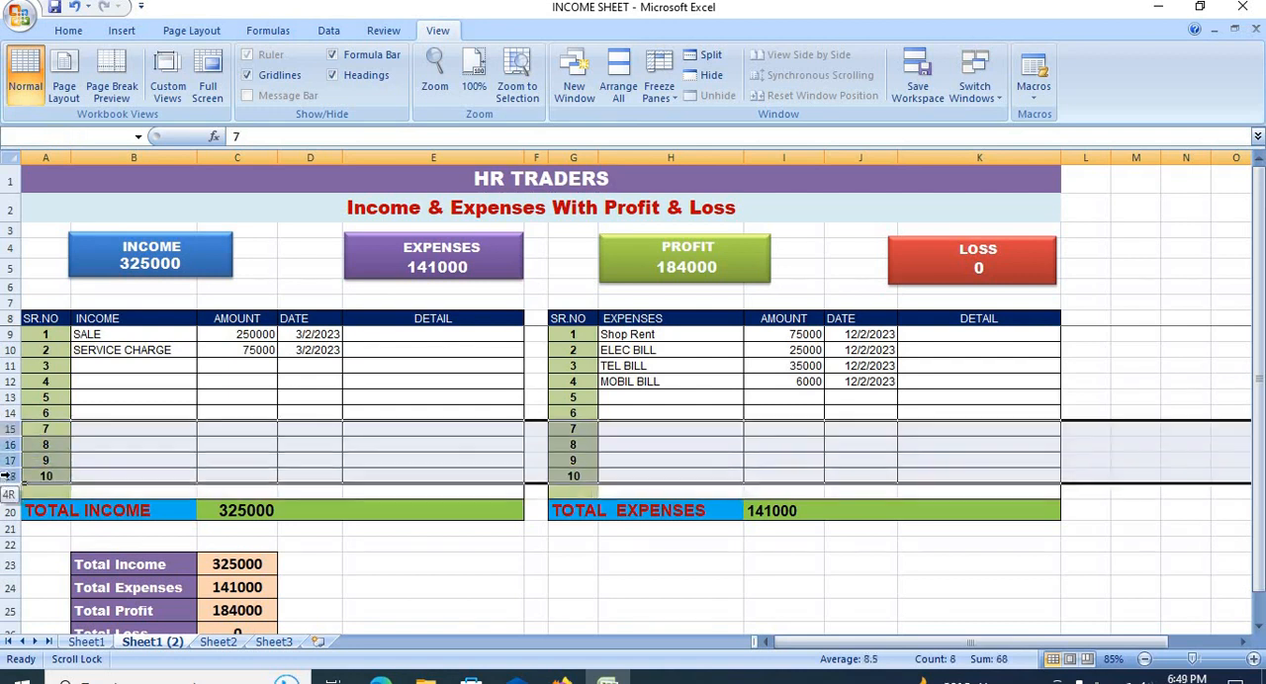
left_click_drag(8, 485, 8, 483)
left_click(8, 492)
right_click(8, 492)
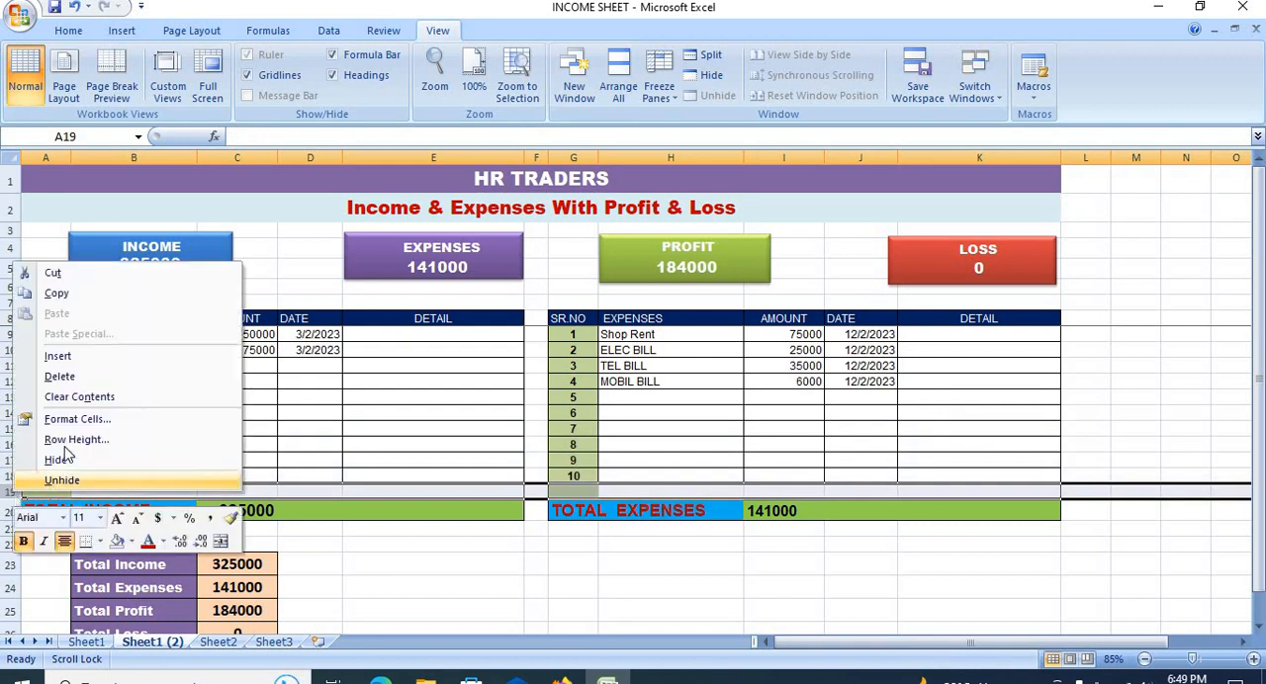
left_click(71, 359)
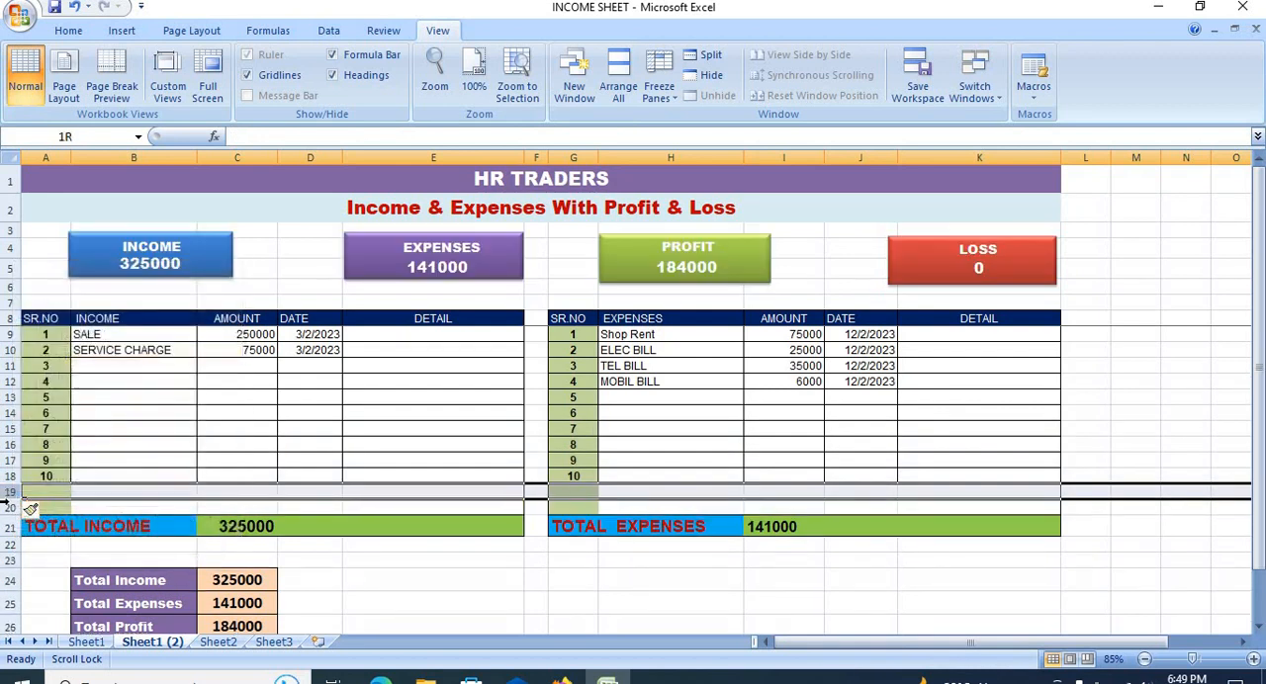
Step: Add six more blank rows at row 19, first two for rows 19:20 and then four for rows 19:22
left_click_drag(8, 504, 8, 501)
right_click(9, 497)
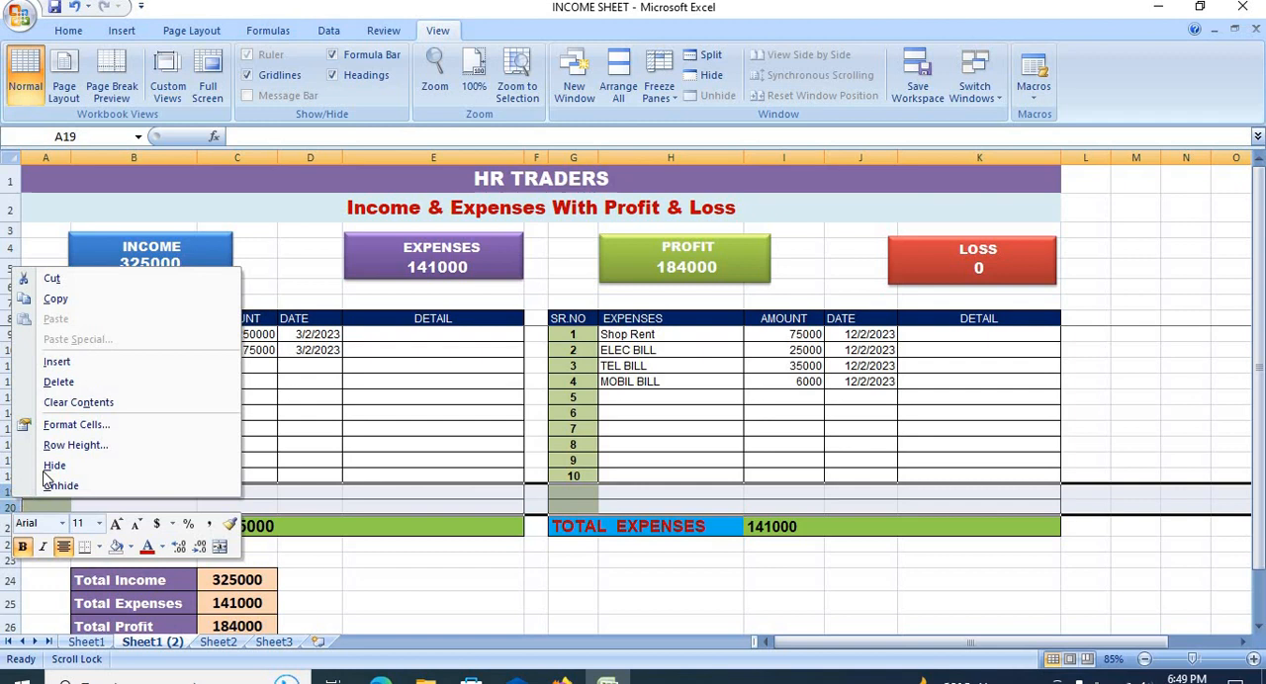
left_click(77, 361)
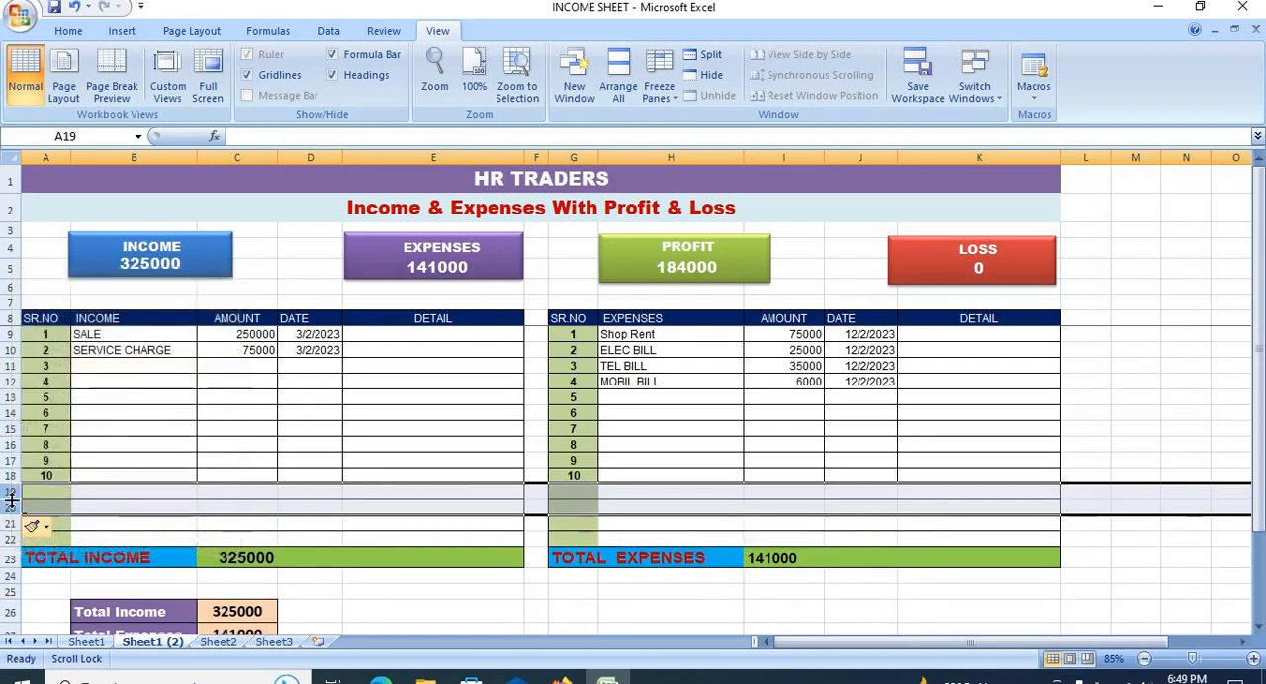
left_click_drag(7, 500, 7, 539)
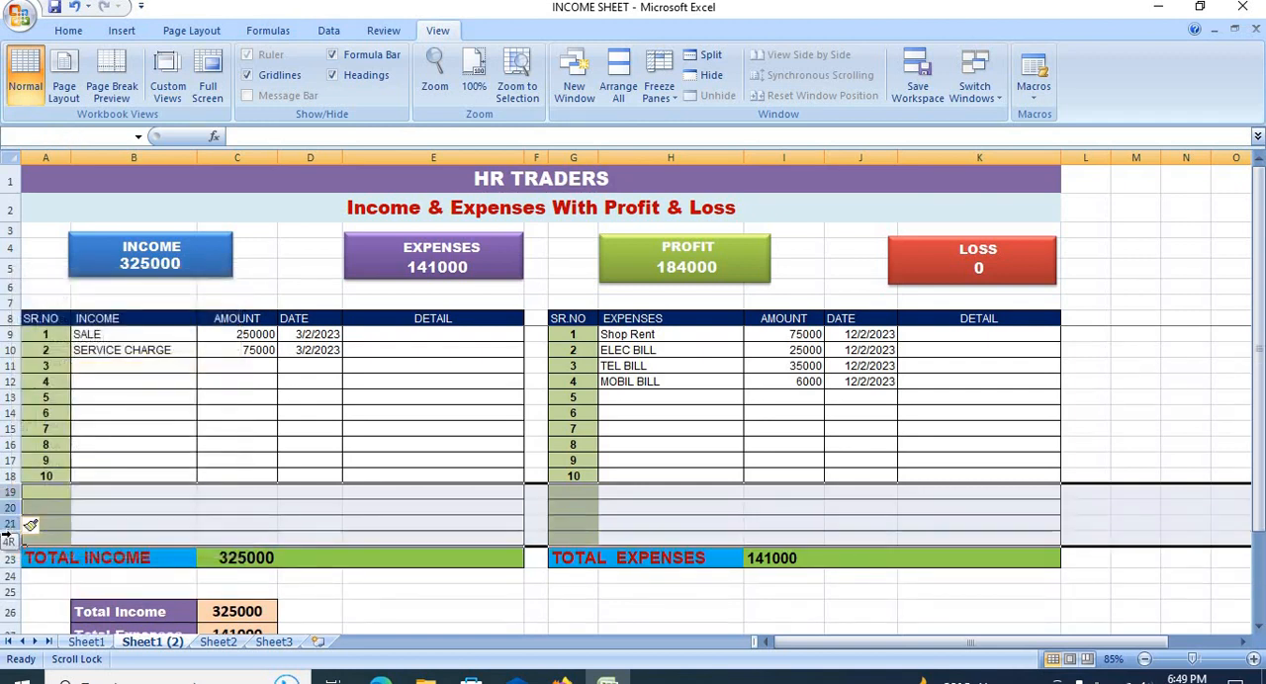
right_click(94, 520)
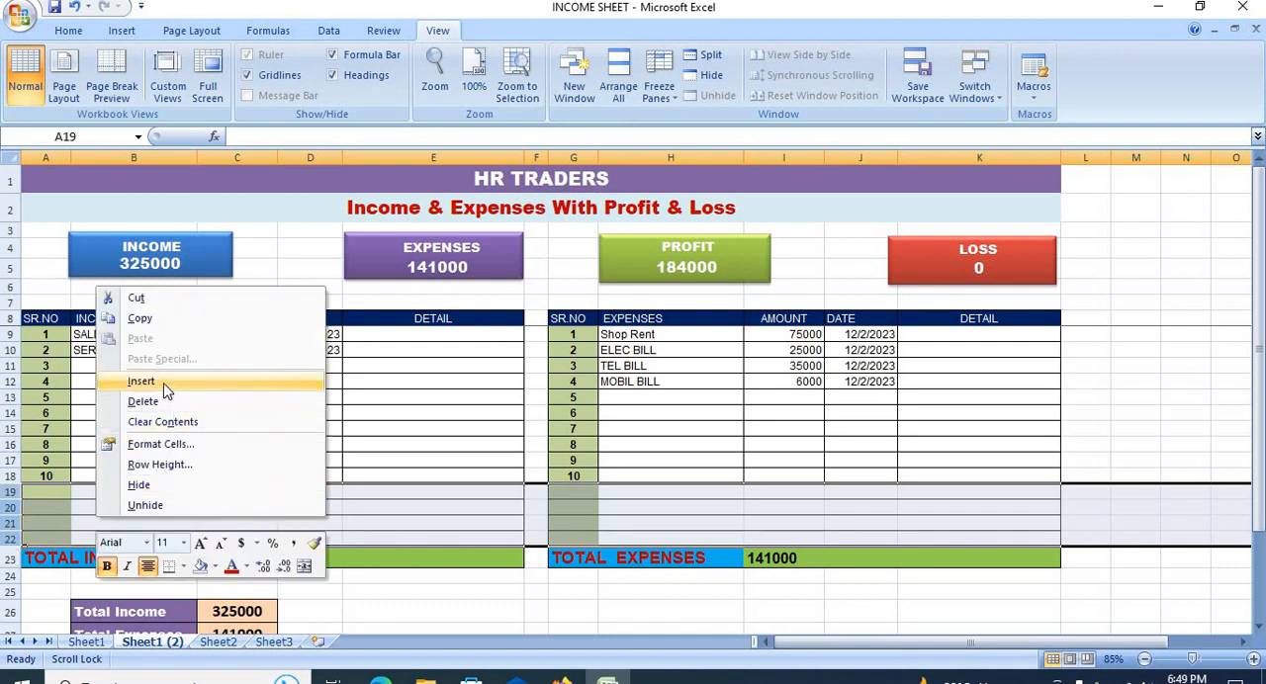
left_click(166, 389)
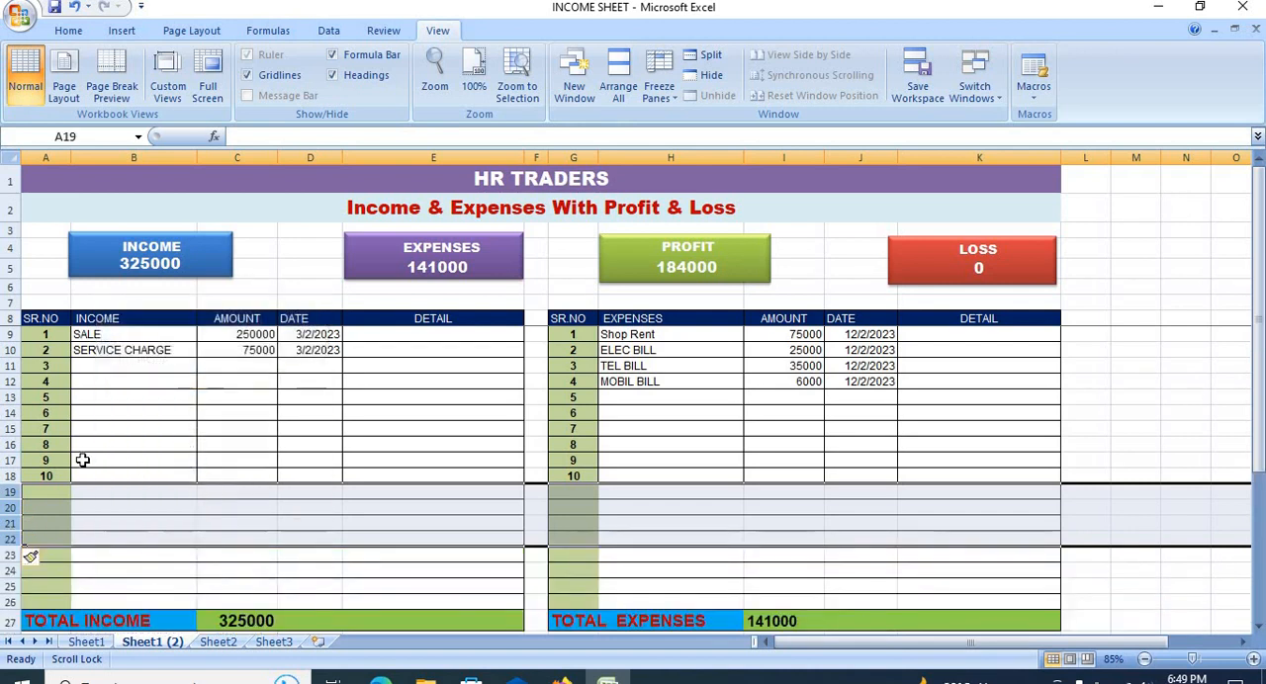
Step: Fill the serial numbers and cell borders down to row 26 in the income and expenses tables, numbering both up to 18
left_click_drag(50, 475, 495, 599)
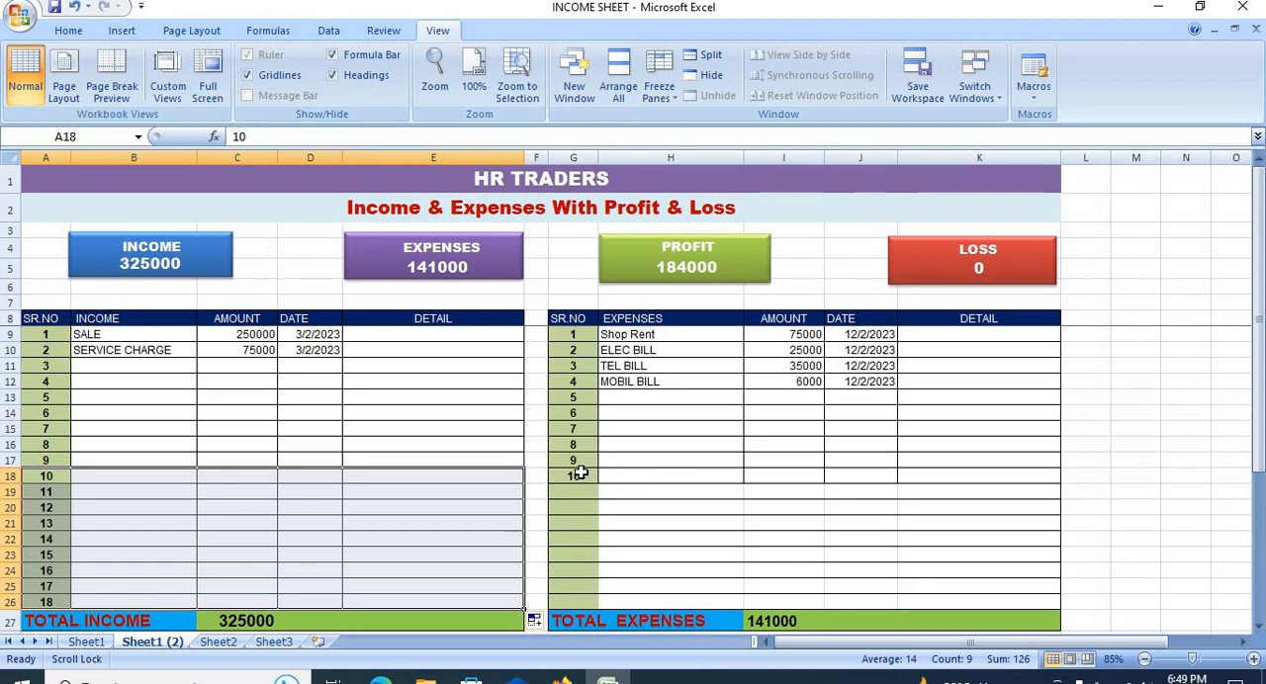
left_click_drag(578, 476, 1062, 604)
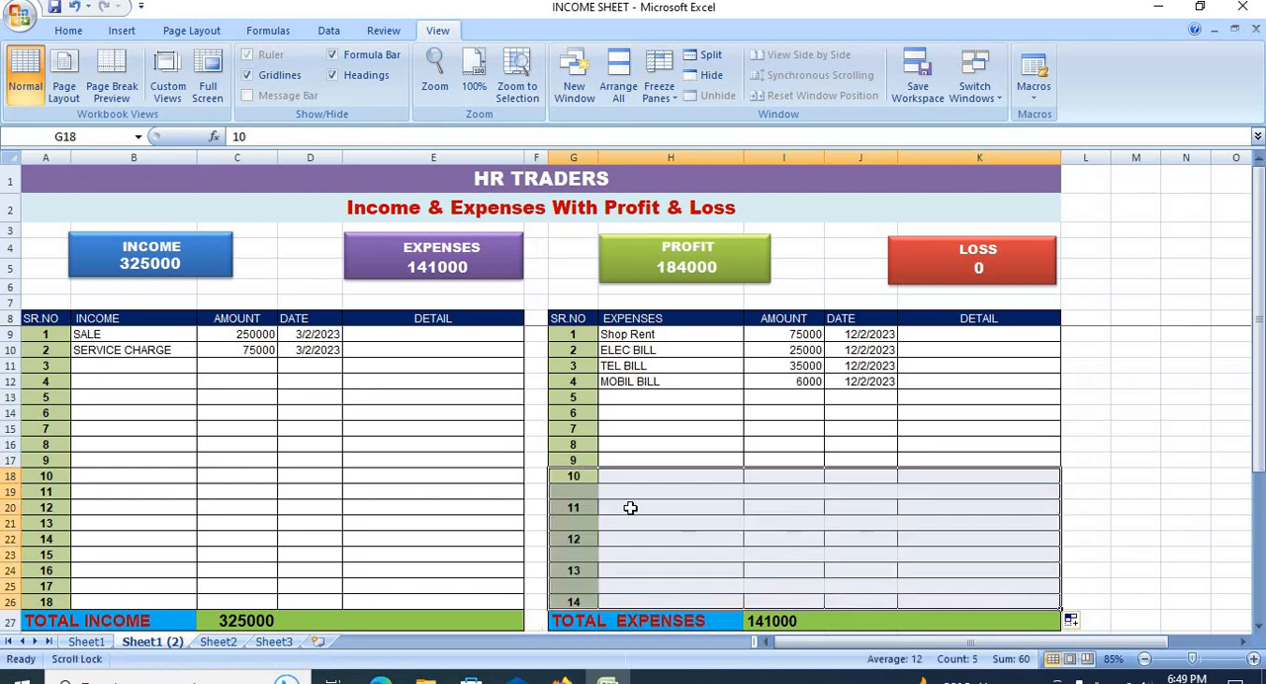
left_click(579, 460)
left_click_drag(793, 460, 1034, 593)
left_click(645, 457)
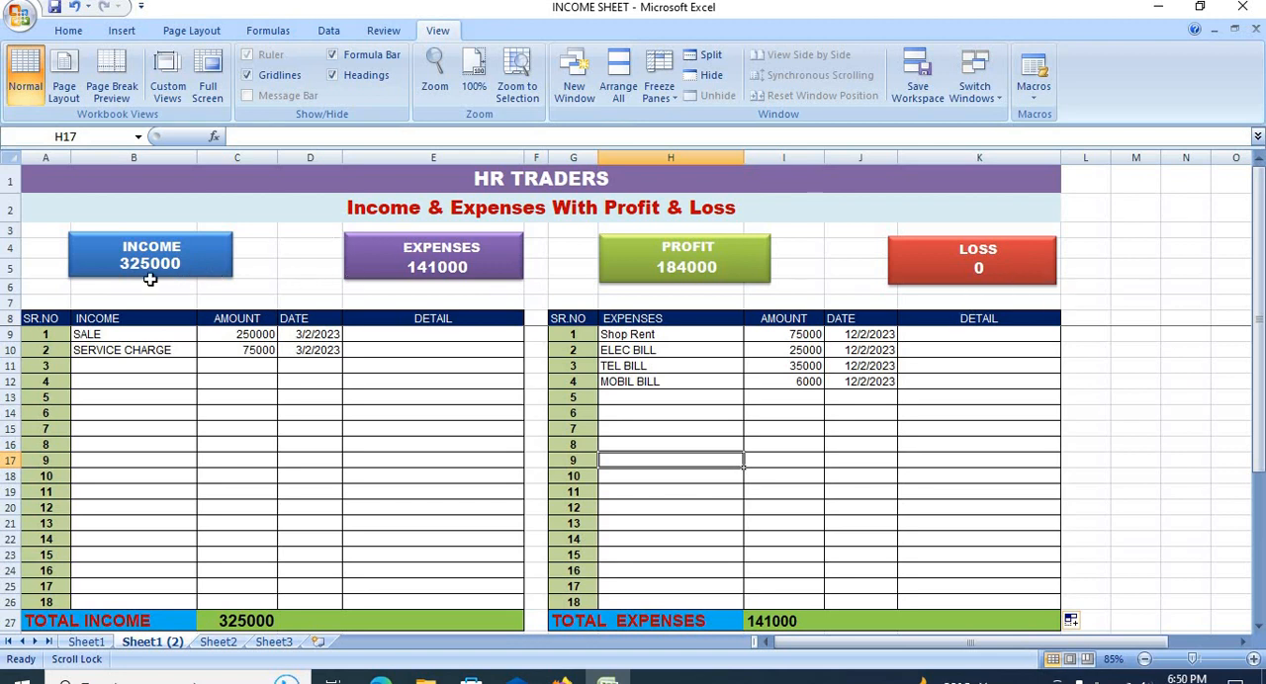
Step: Review the HR TRADERS heading, switch to Sheet1, and examine its two headings and the income dates in D8:D13
left_click(54, 286)
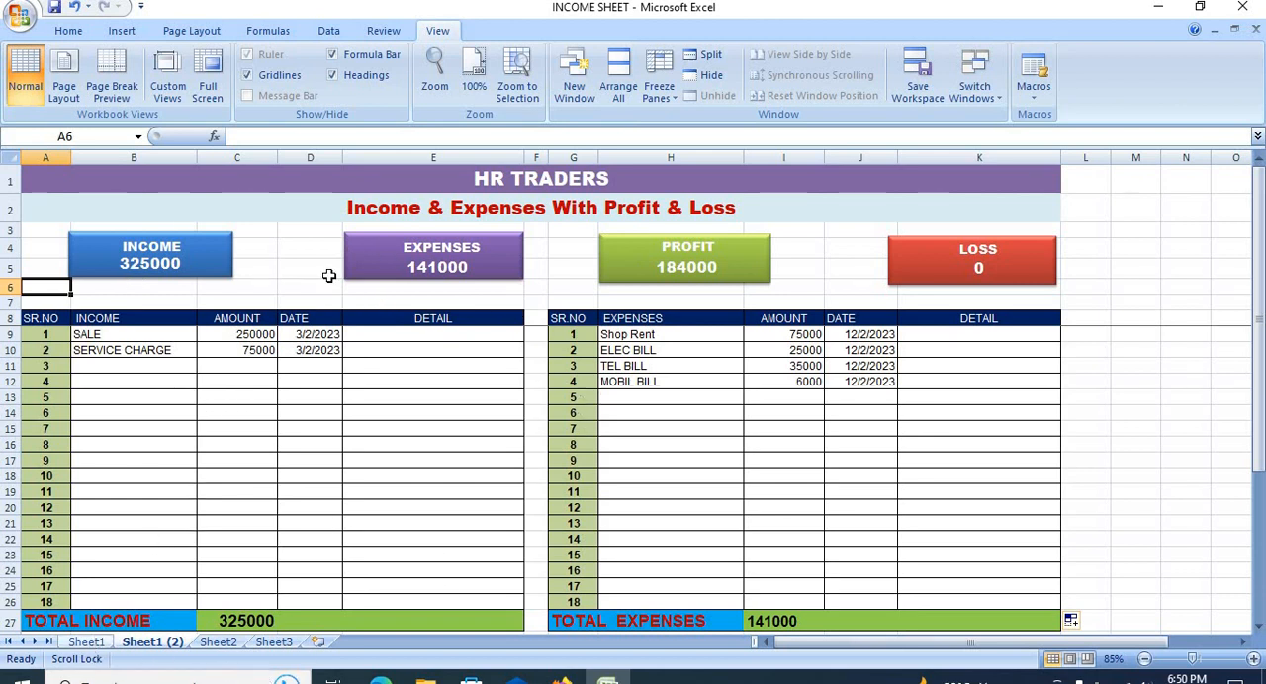
left_click(366, 175)
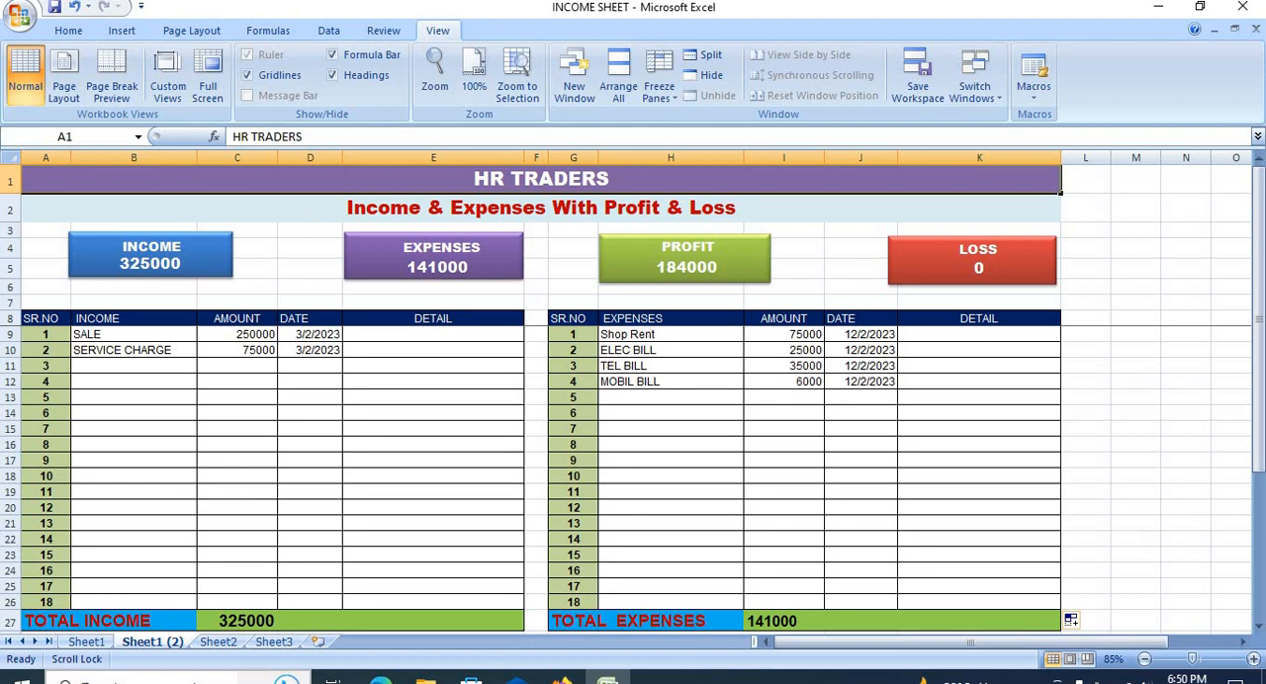
left_click(85, 642)
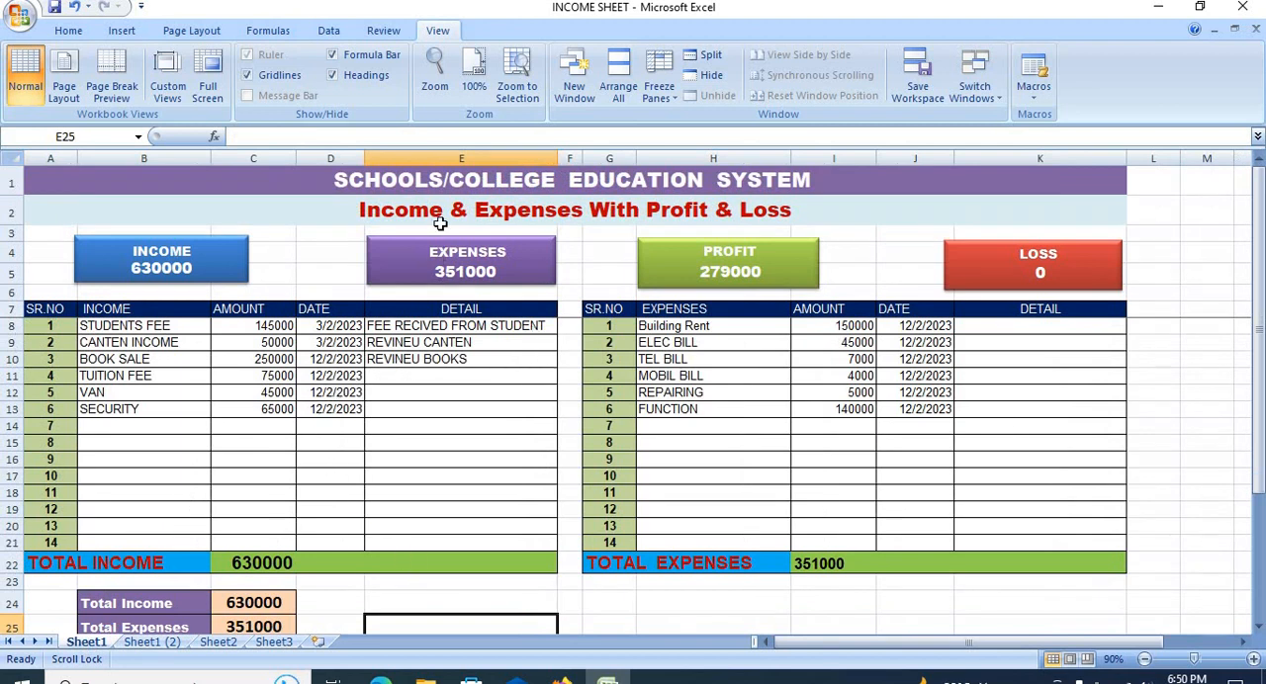
left_click(442, 211)
left_click(426, 182)
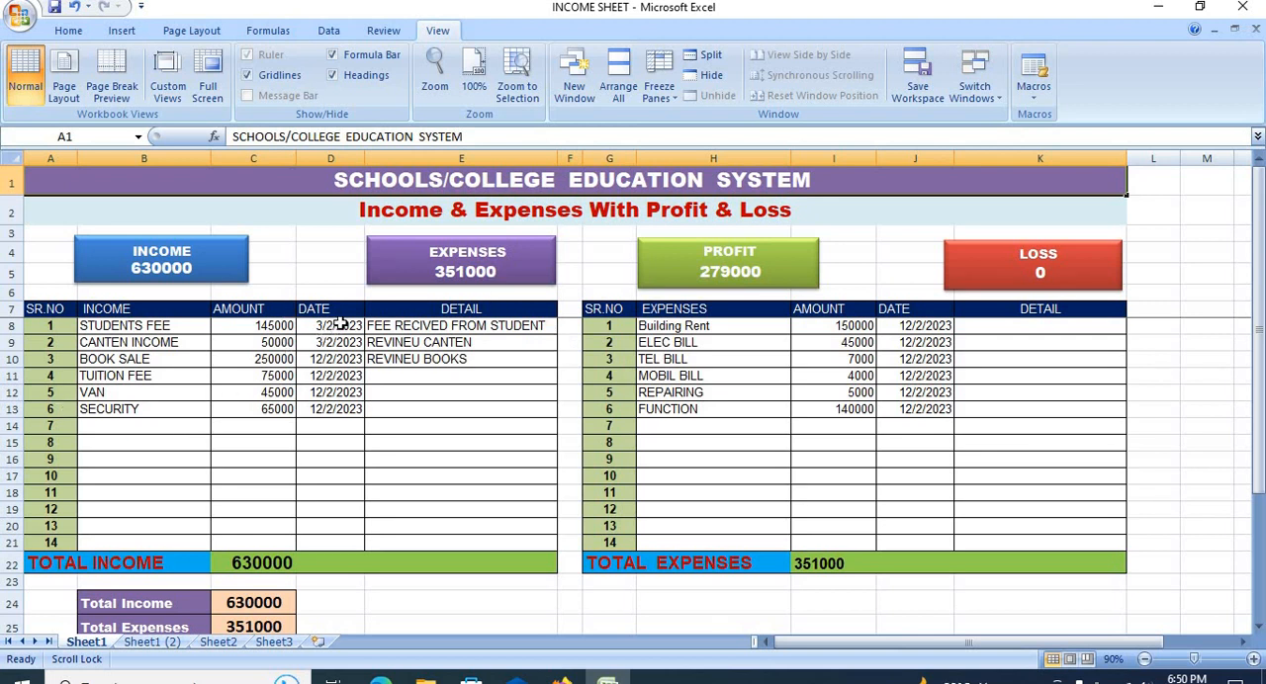
left_click_drag(340, 324, 336, 409)
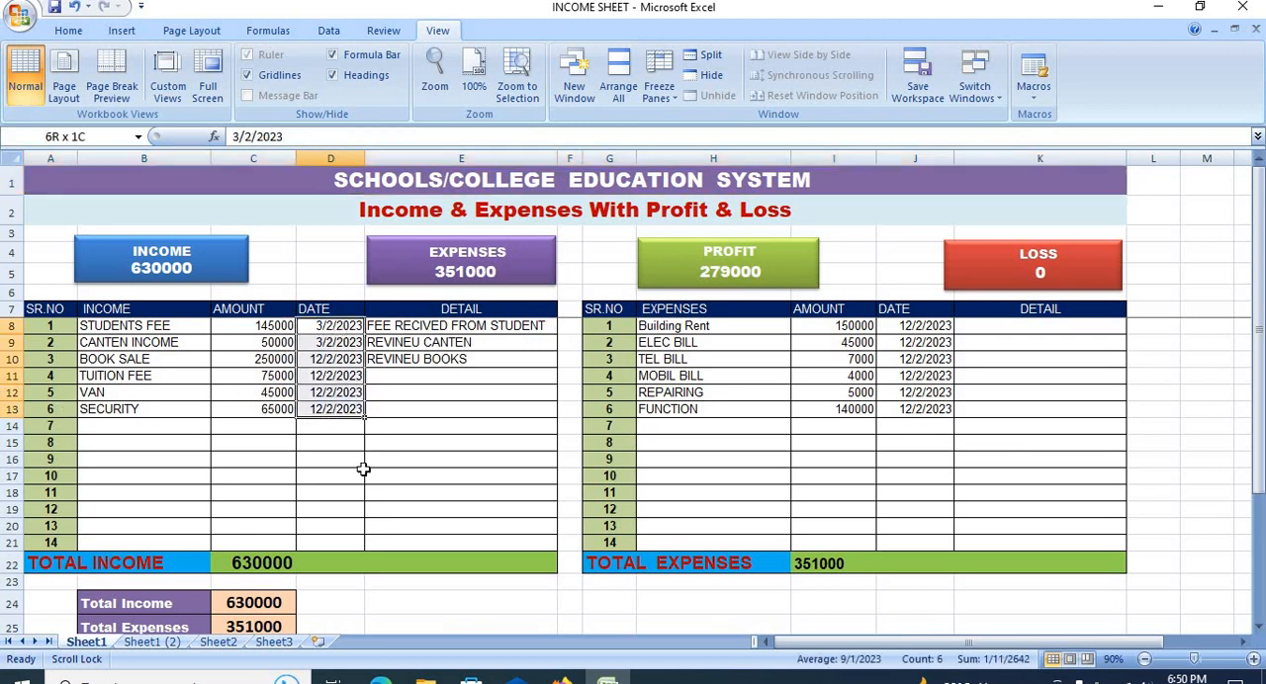
left_click(474, 433)
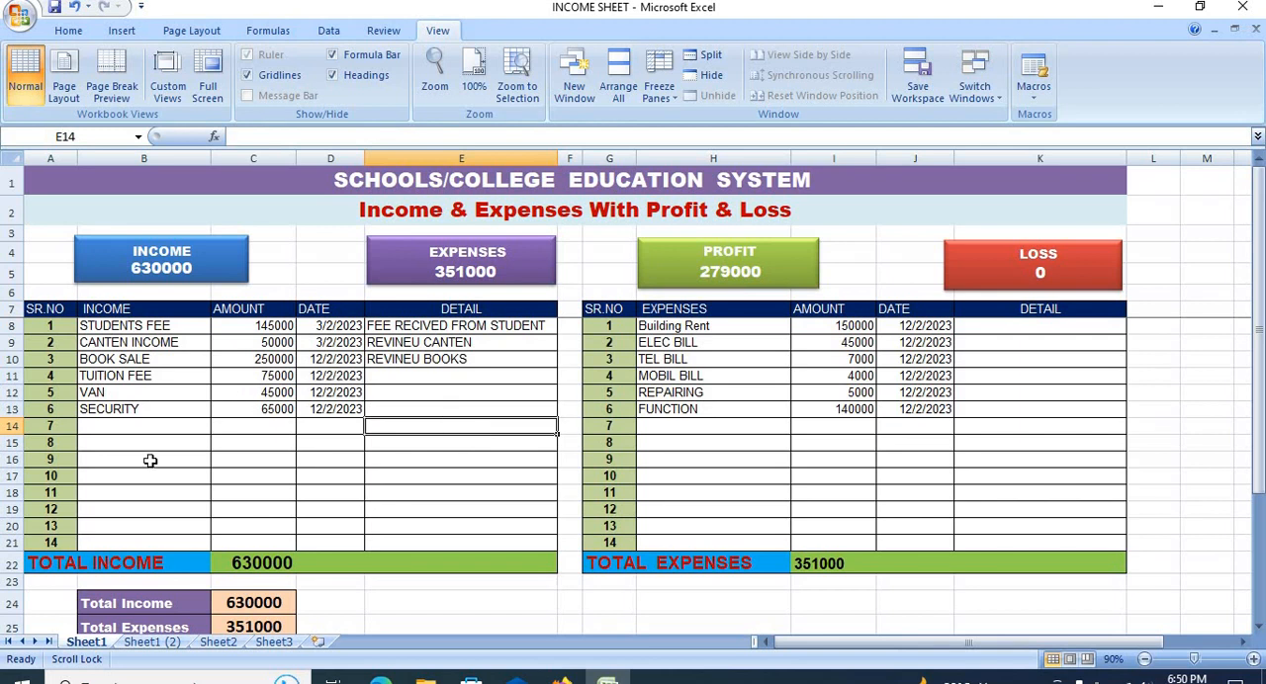